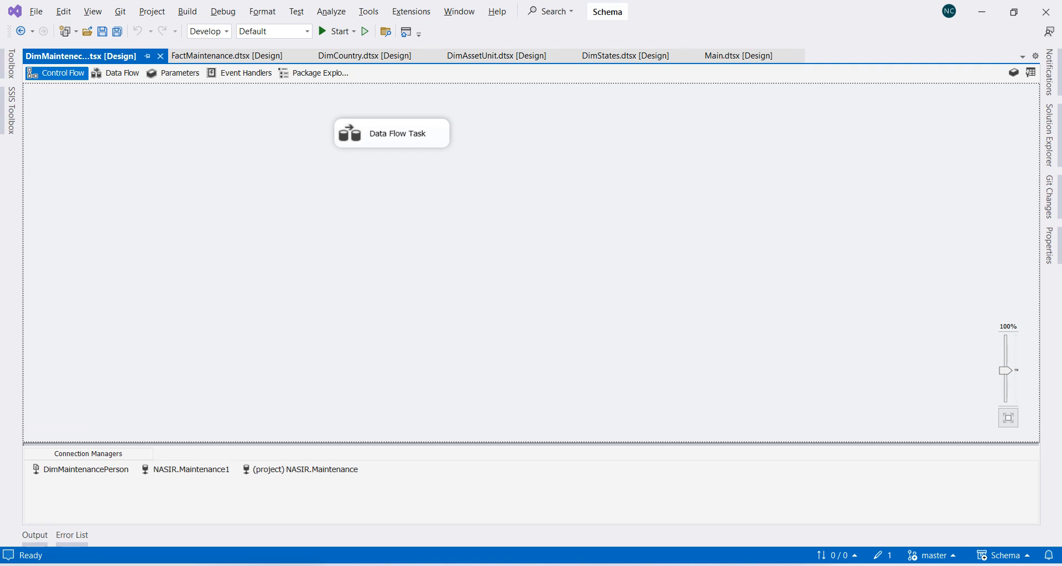
left_click(621, 558)
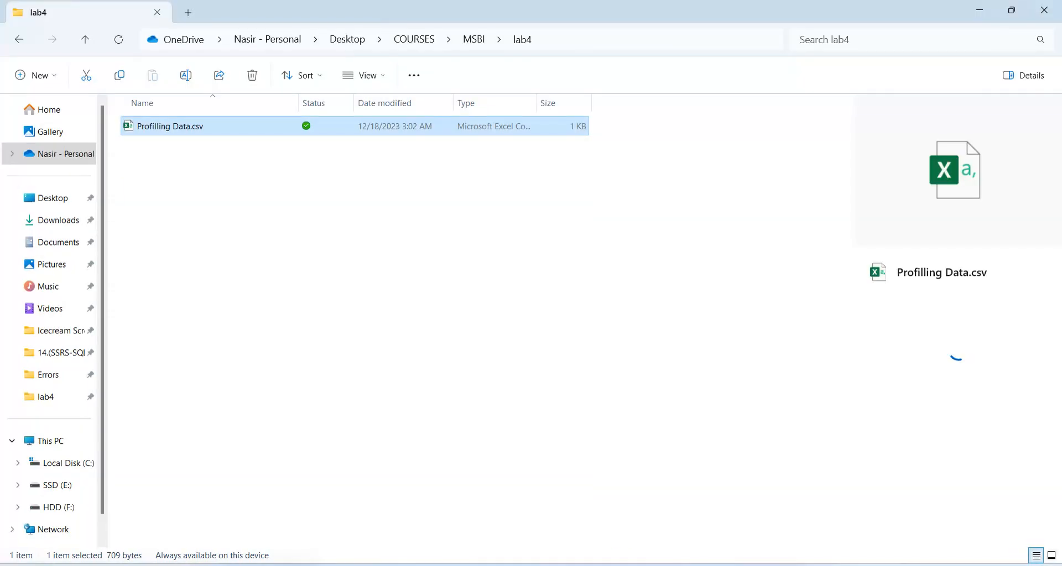
double_click(183, 128)
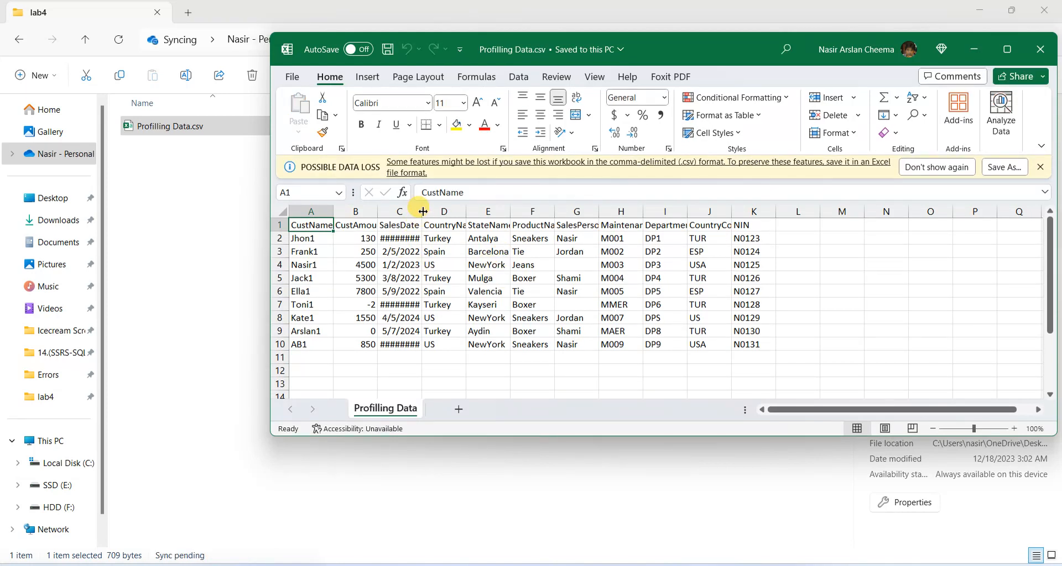
left_click_drag(423, 210, 426, 210)
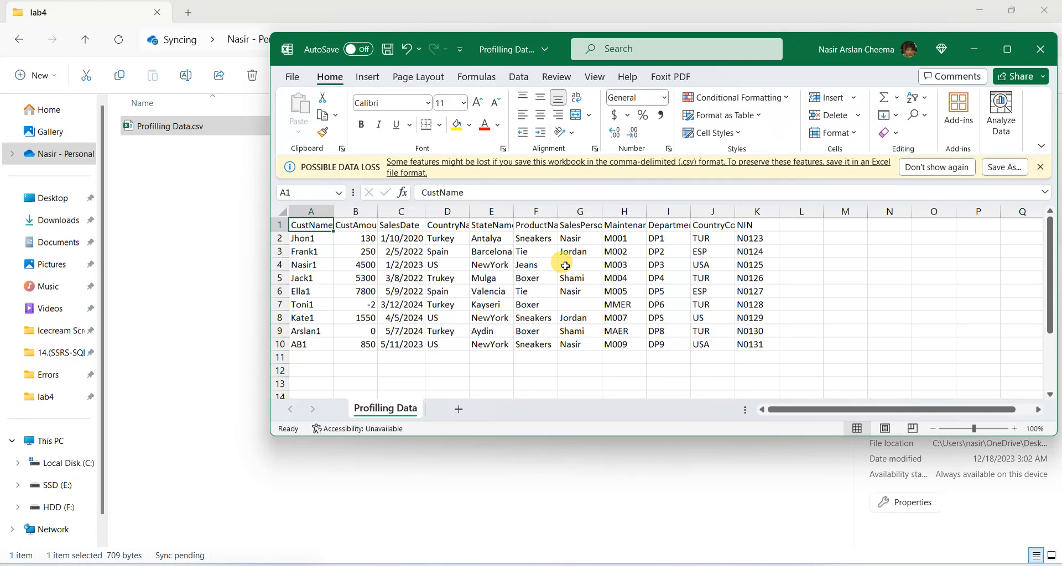
left_click(1037, 54)
left_click(547, 309)
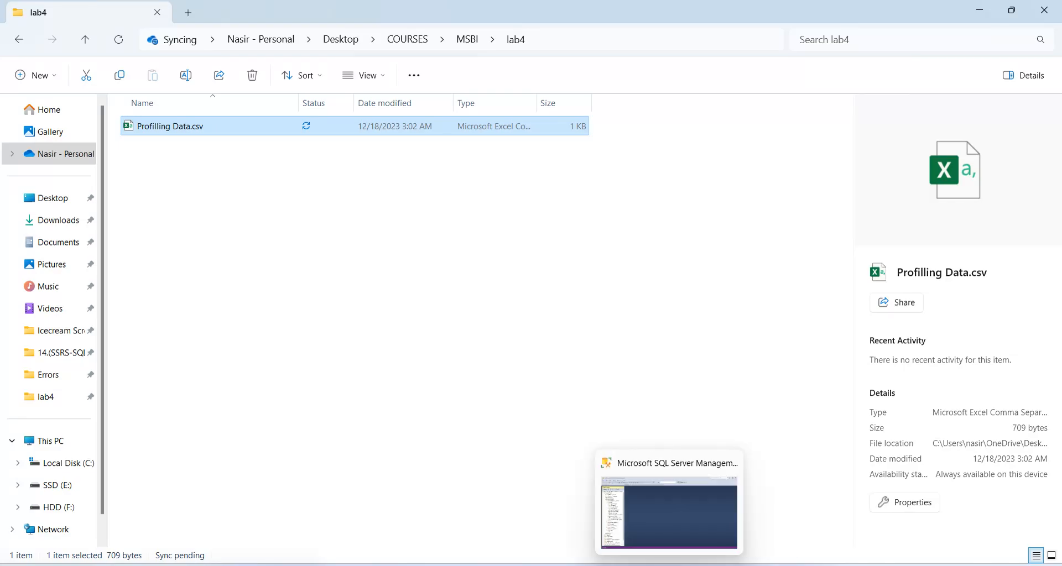
- In SSMS, launch the Import Data wizard from the Maintenance database's Tasks menu
left_click(672, 515)
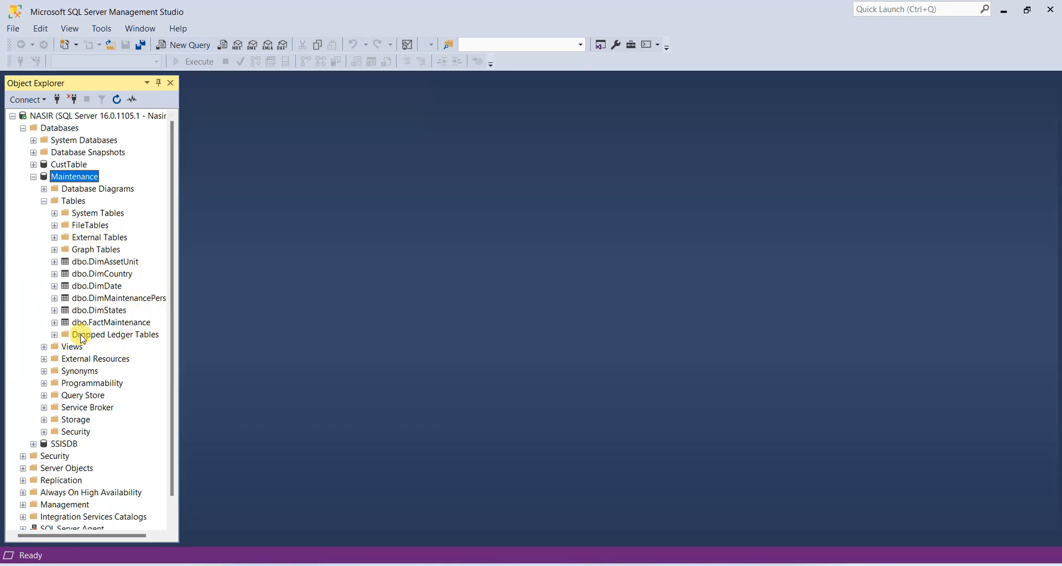
right_click(82, 182)
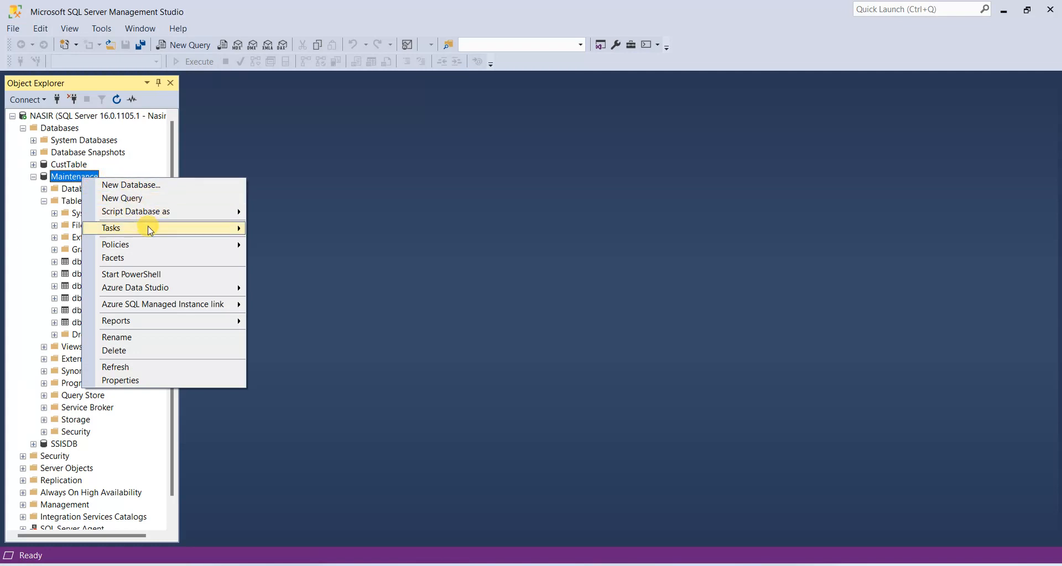
mouse_move(166, 227)
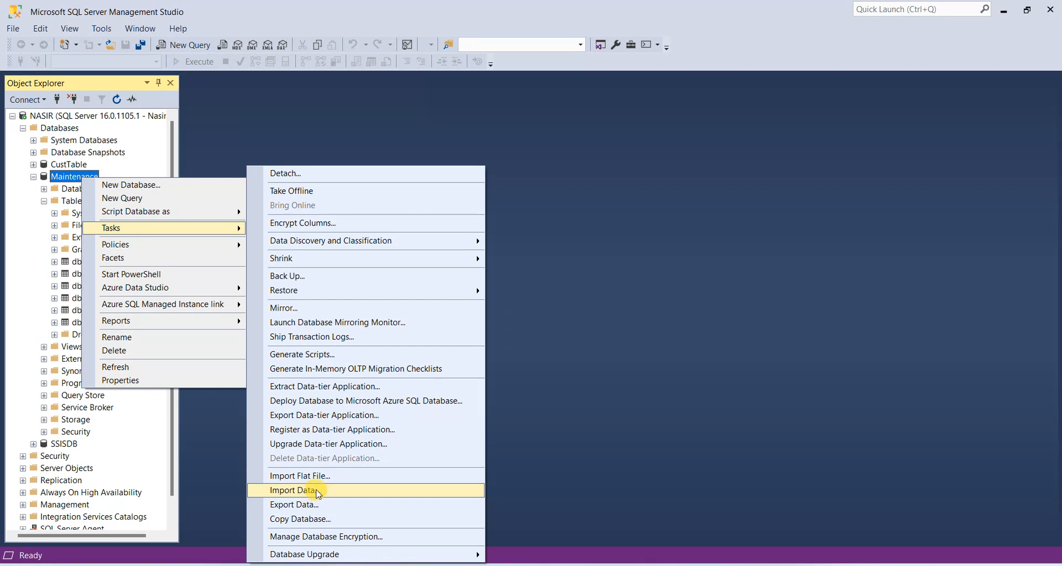
left_click(316, 492)
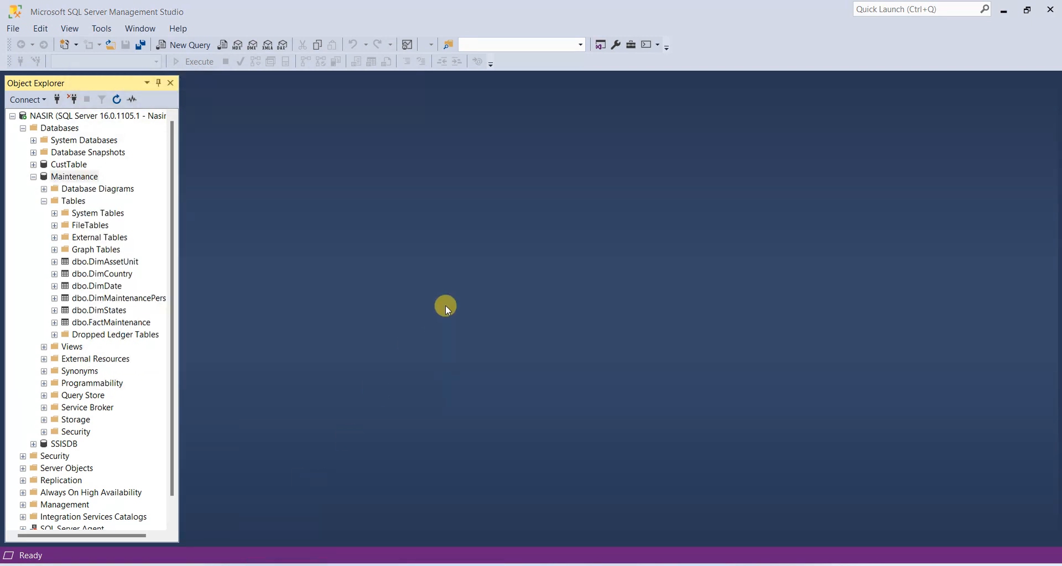
- Choose Flat File Source and browse Desktop > COURSES > MSBI > lab4 to pick Profilling Data.csv
left_click(326, 372)
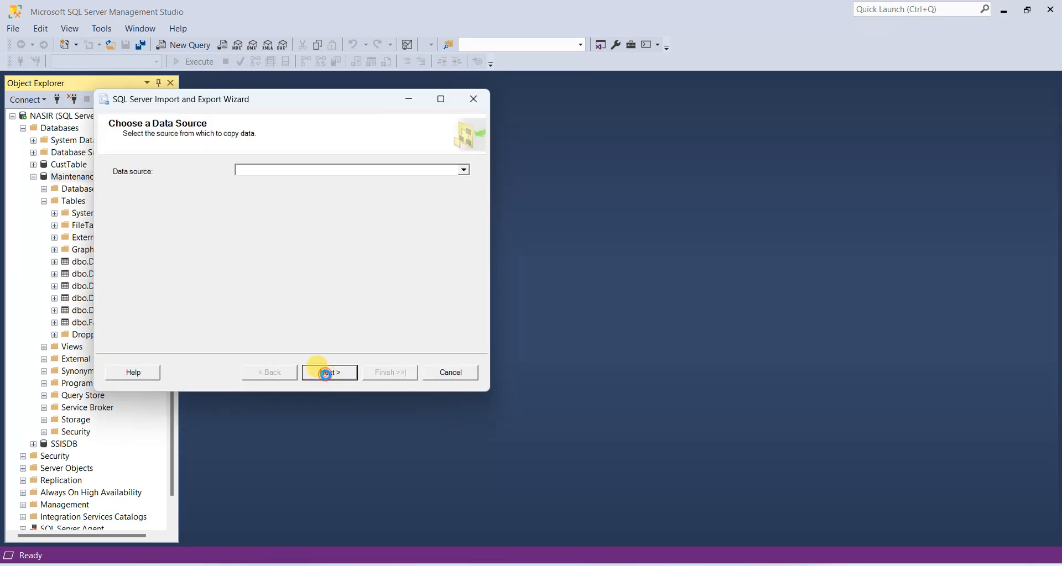
left_click(463, 171)
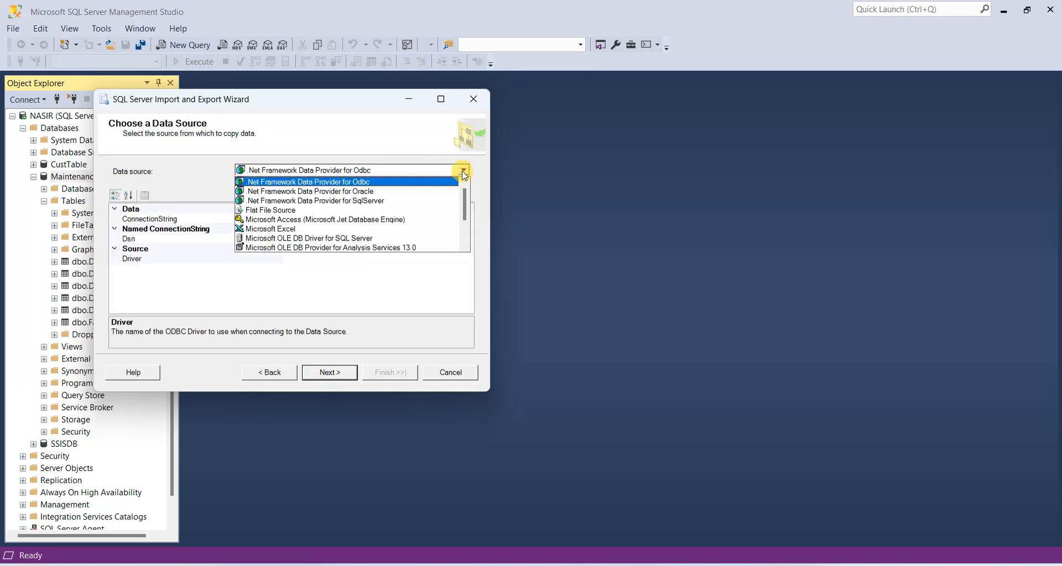
left_click(290, 210)
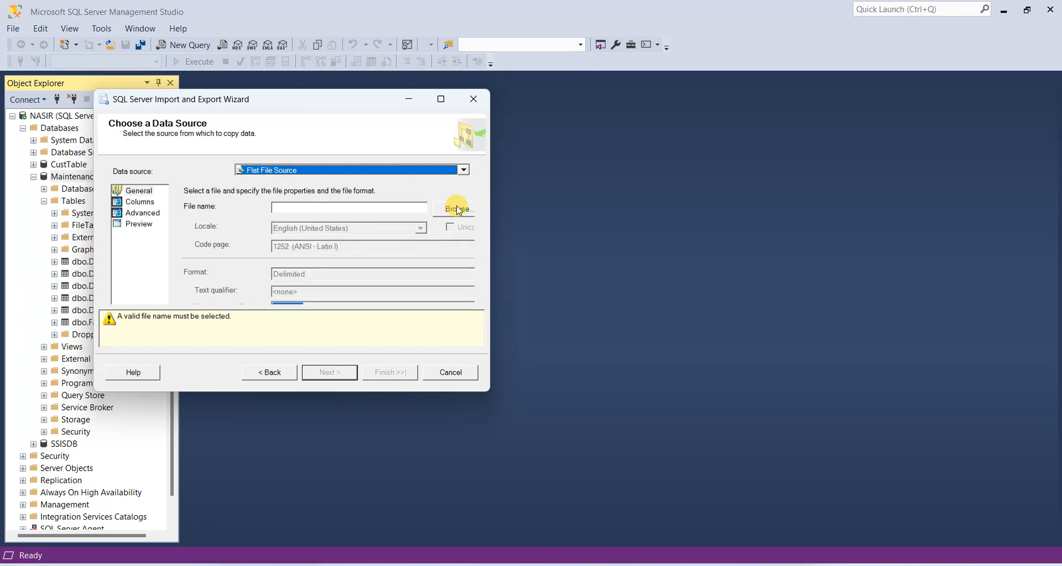
left_click(456, 209)
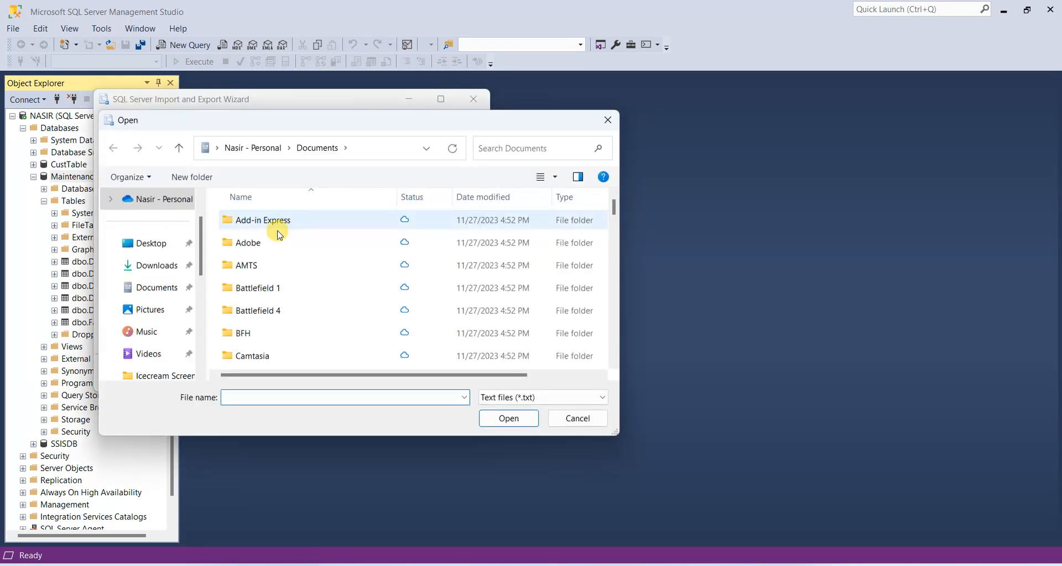
left_click(149, 243)
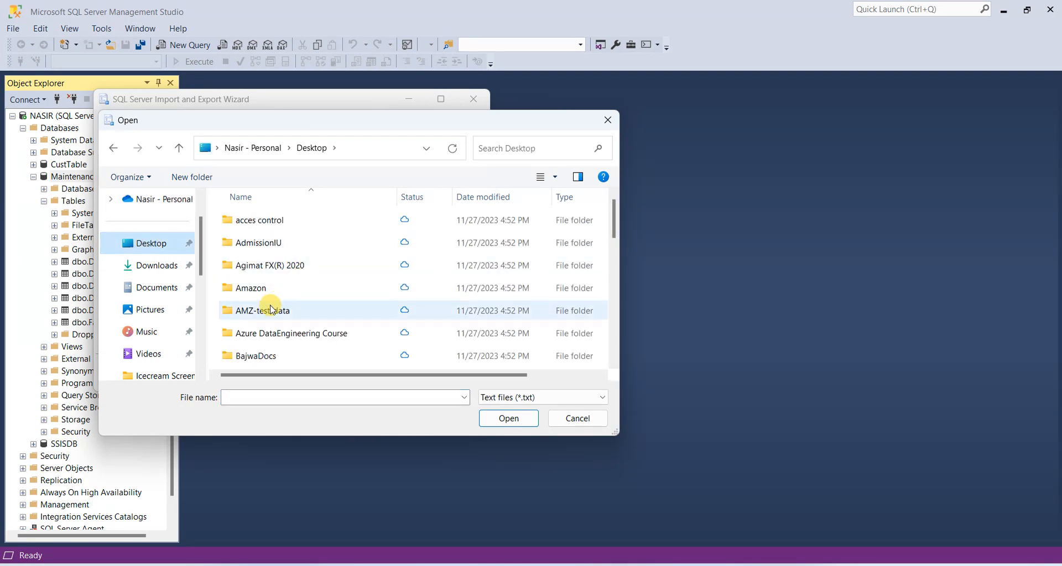
scroll(270, 309, "down", 3)
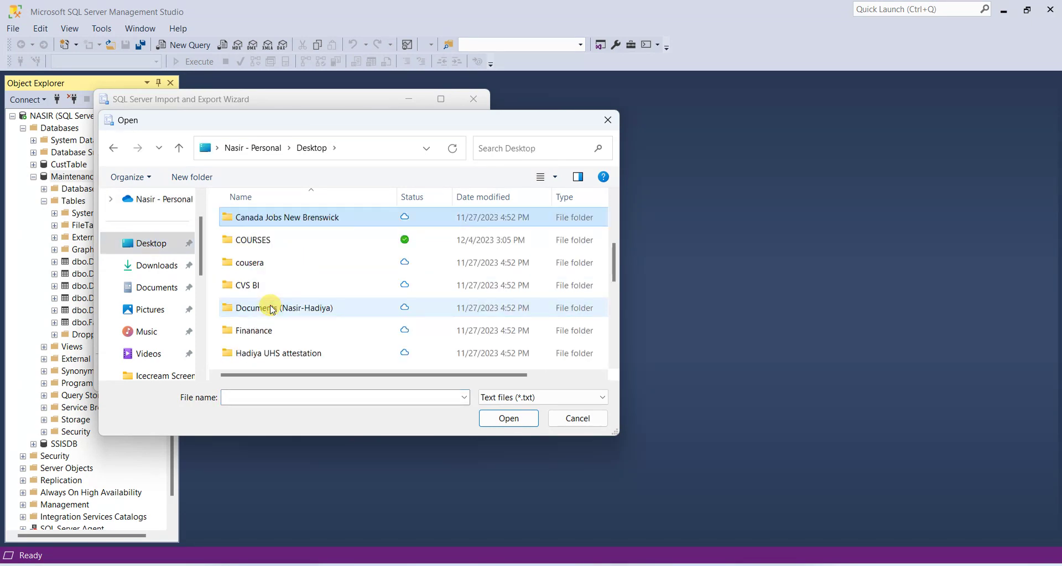
double_click(264, 240)
double_click(273, 217)
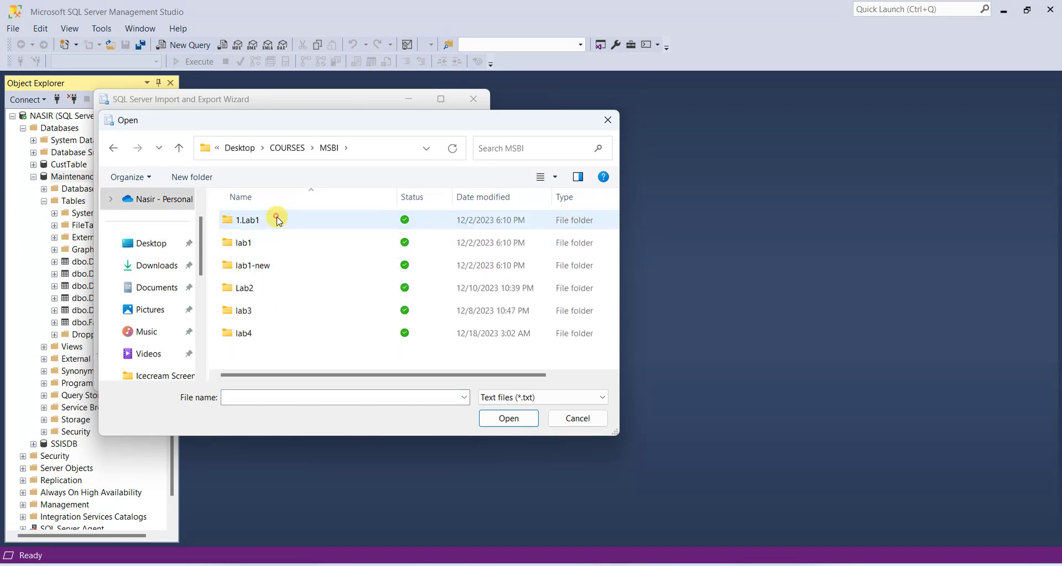
double_click(268, 333)
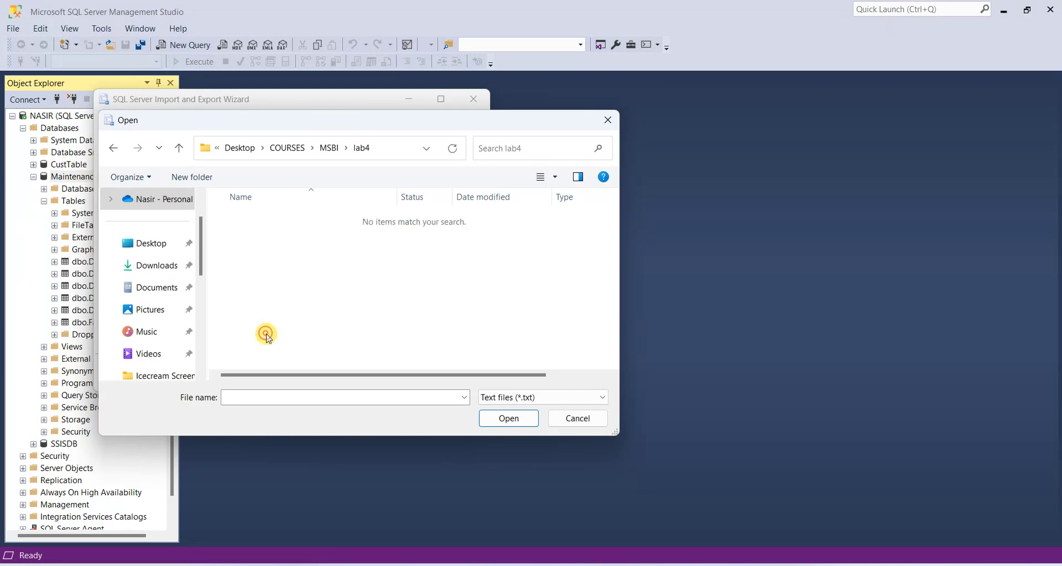
left_click(567, 398)
left_click(498, 433)
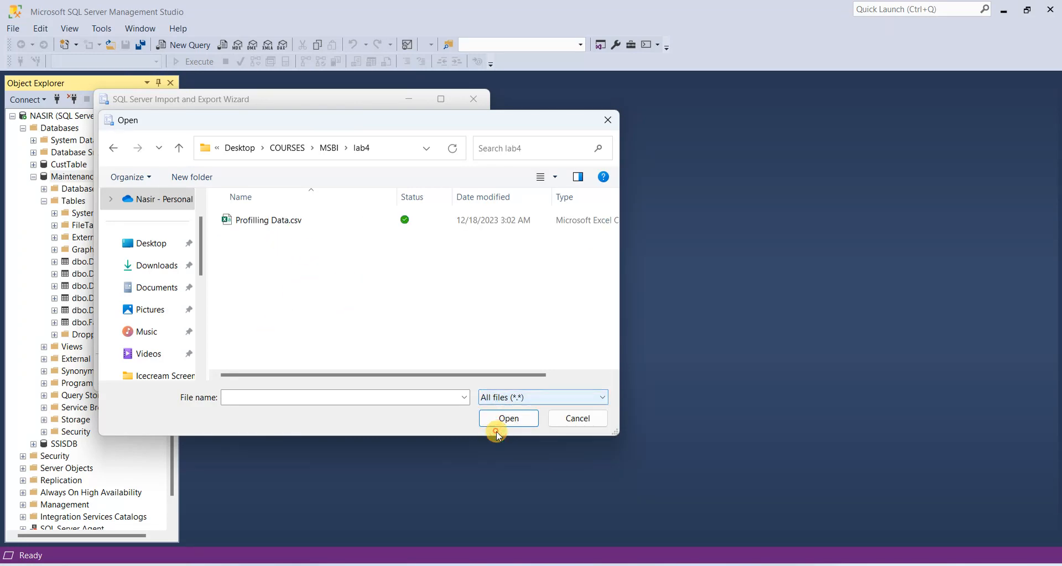
left_click(314, 222)
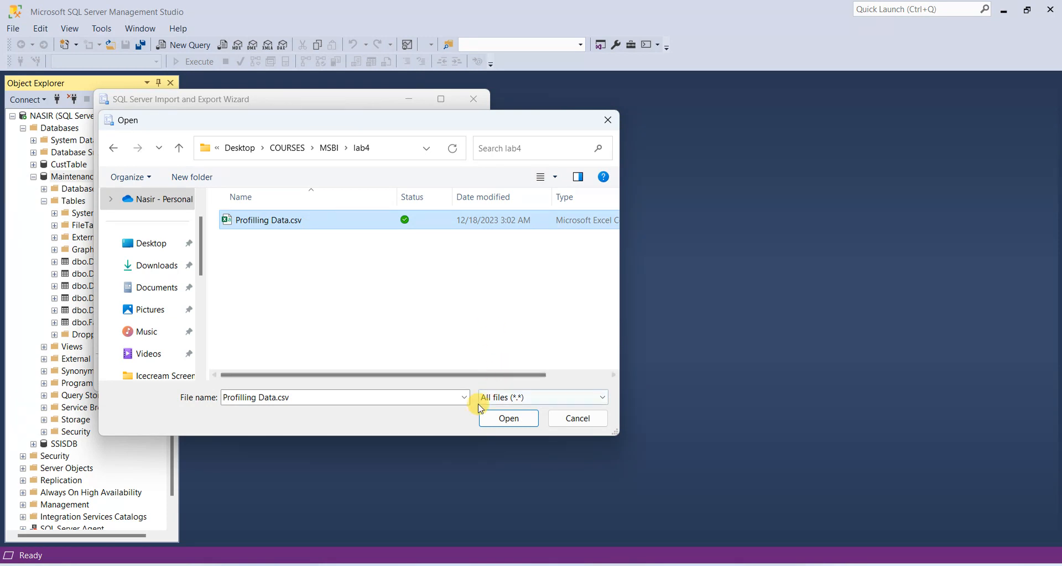
left_click(503, 417)
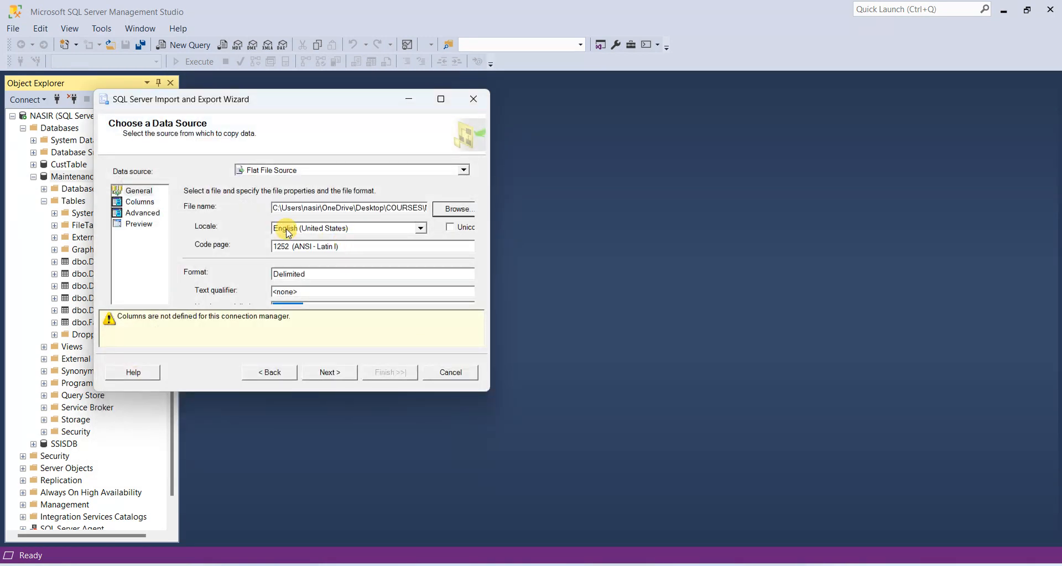
- Review the General, Columns, Advanced and Preview pages, then continue to the destination step
left_click(132, 201)
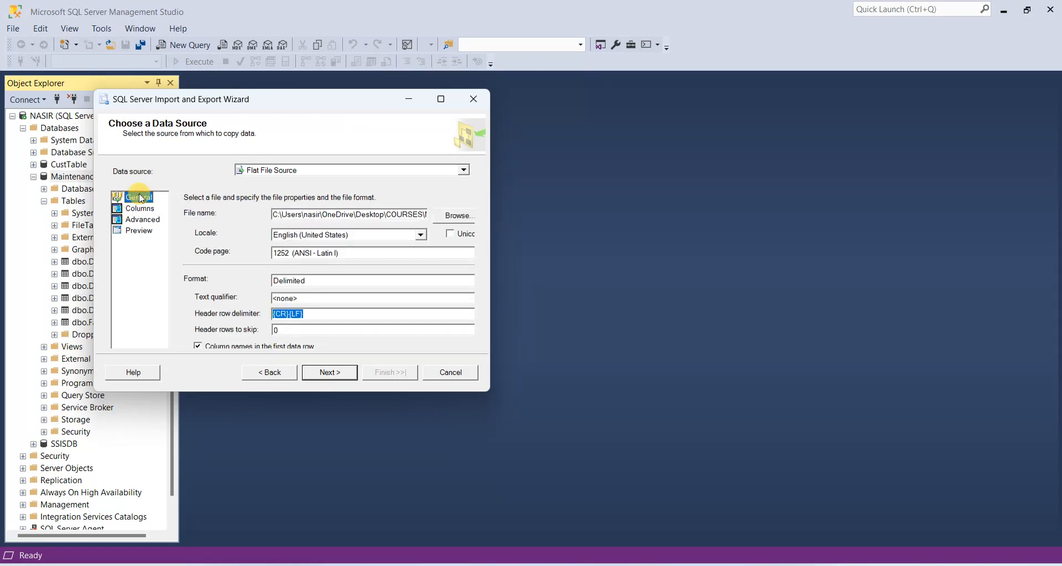
left_click(140, 208)
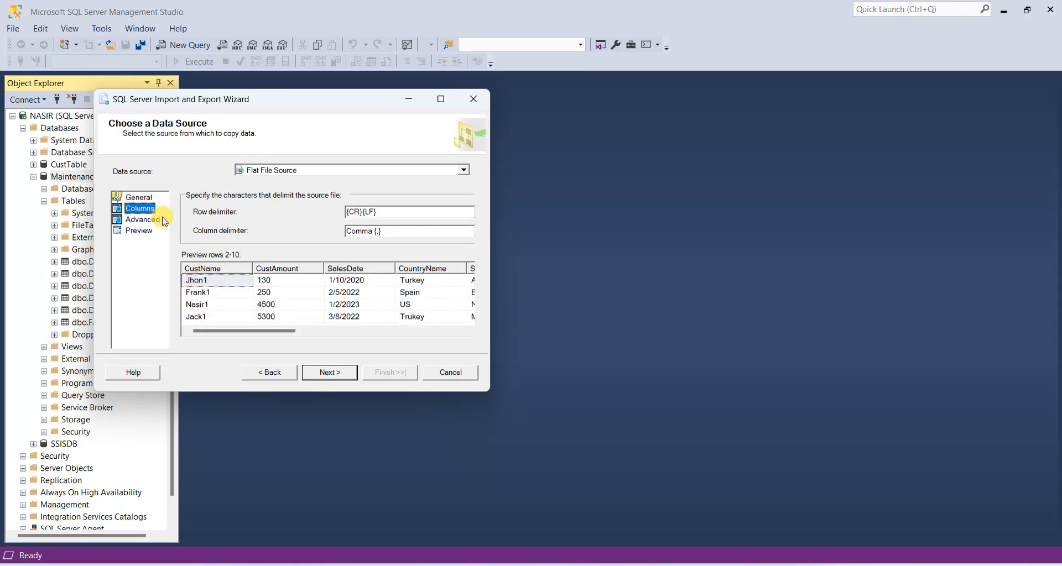
left_click(143, 219)
left_click(140, 231)
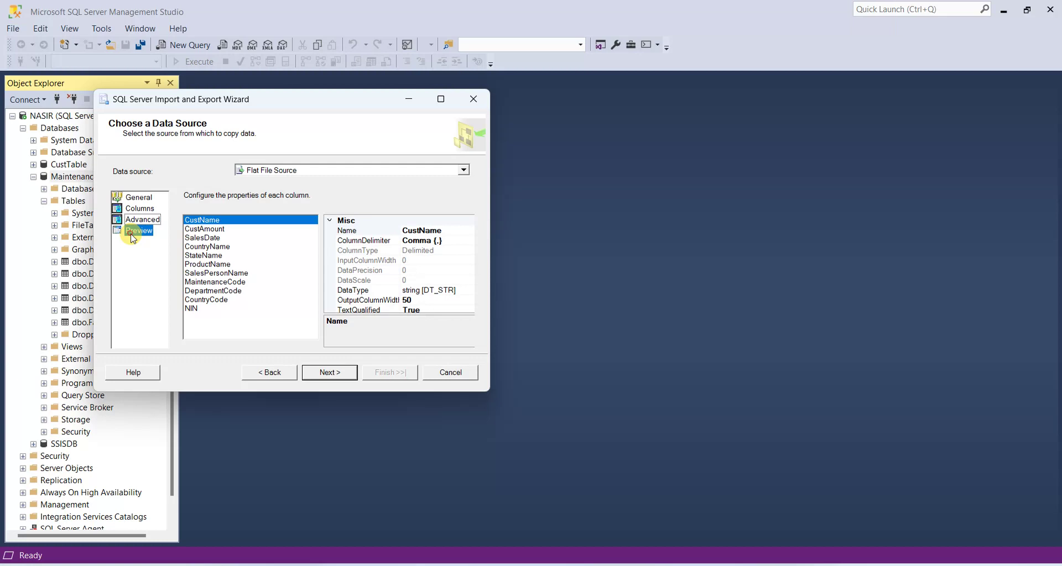
left_click(326, 381)
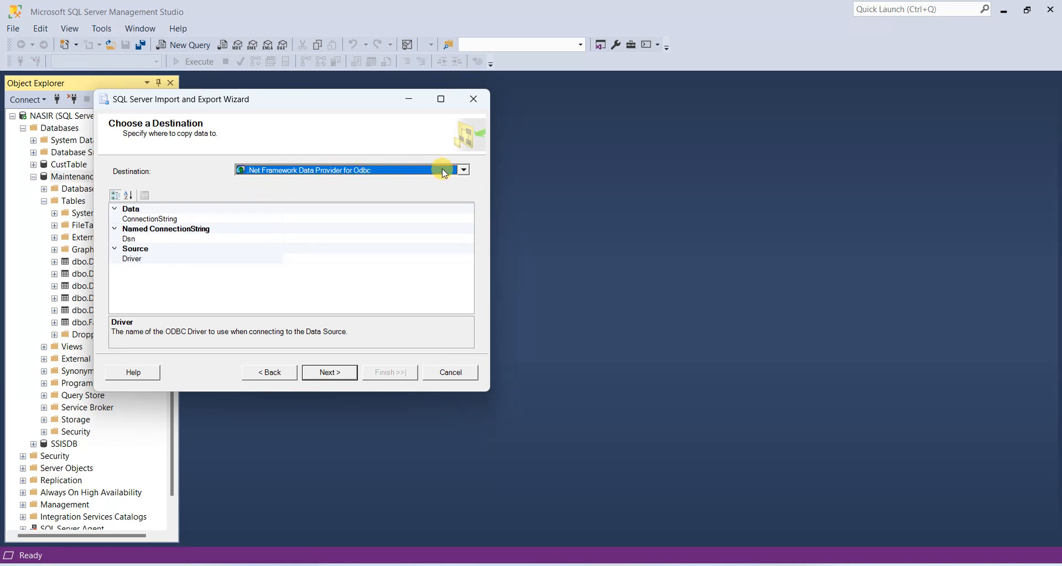
- Choose the OLE DB Driver for SQL Server destination and open its Data Link Properties
left_click(463, 170)
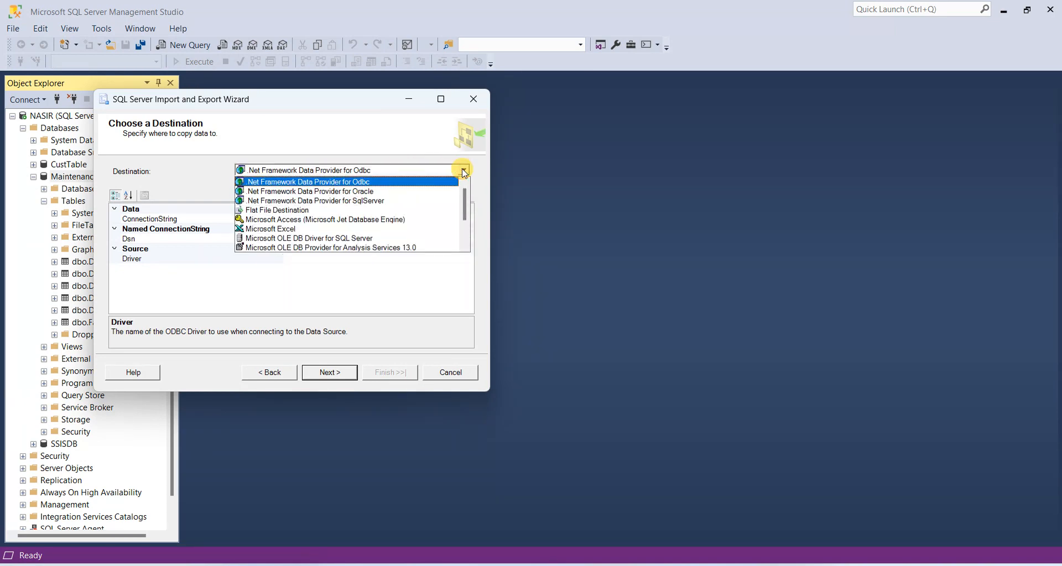
left_click(344, 239)
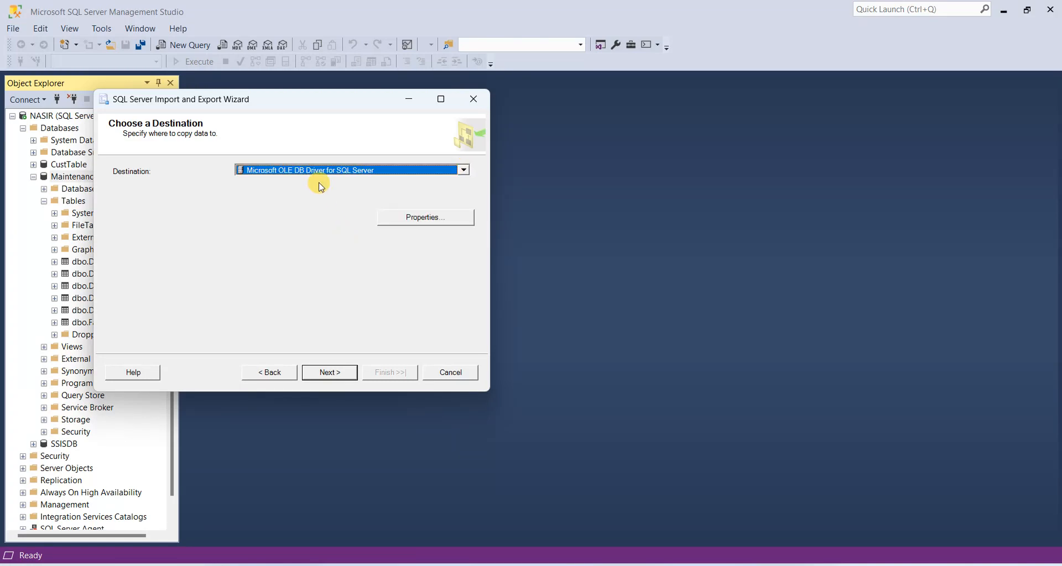
left_click(423, 217)
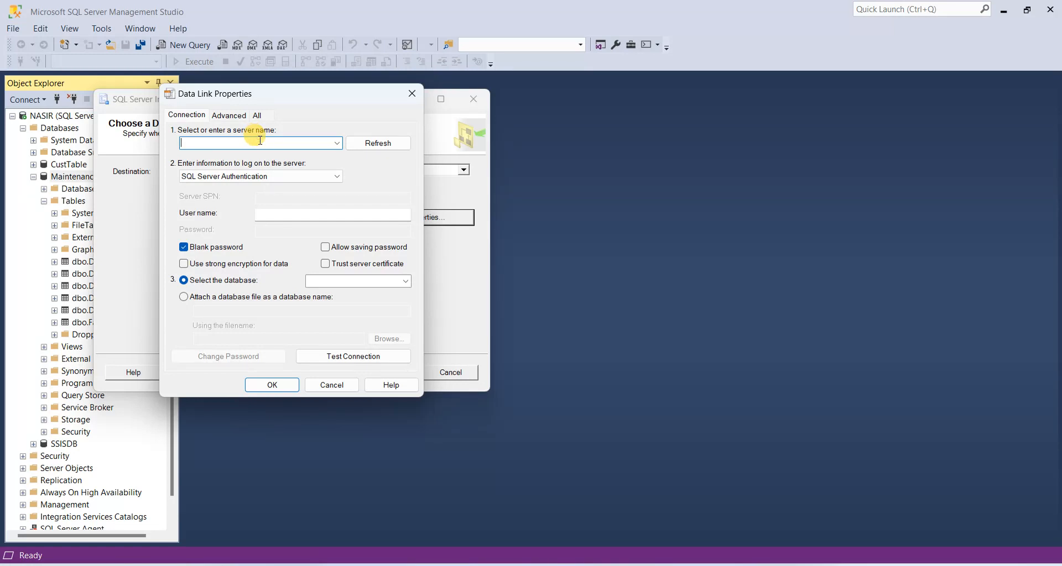
type("Nasir")
- Enter a SQL login with saved password, test the connection successfully and accept the settings
left_click(286, 175)
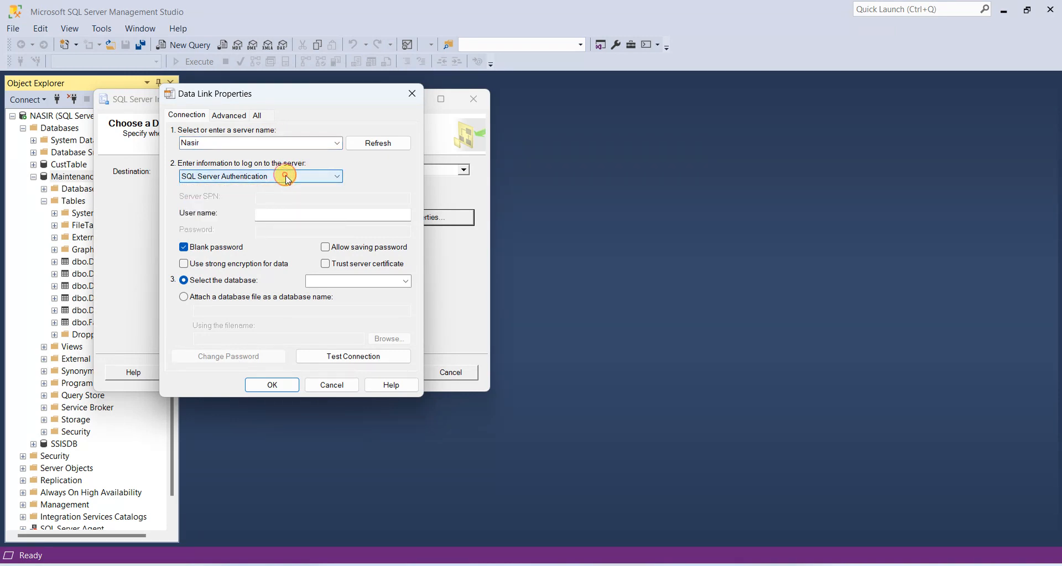
left_click(283, 215)
type("Nasir")
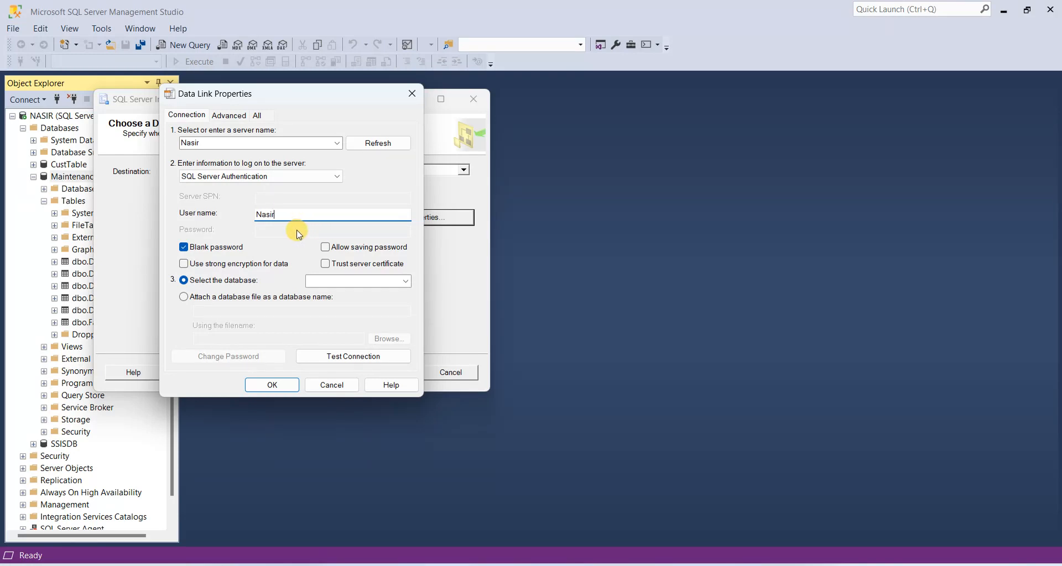
left_click(216, 250)
left_click(273, 233)
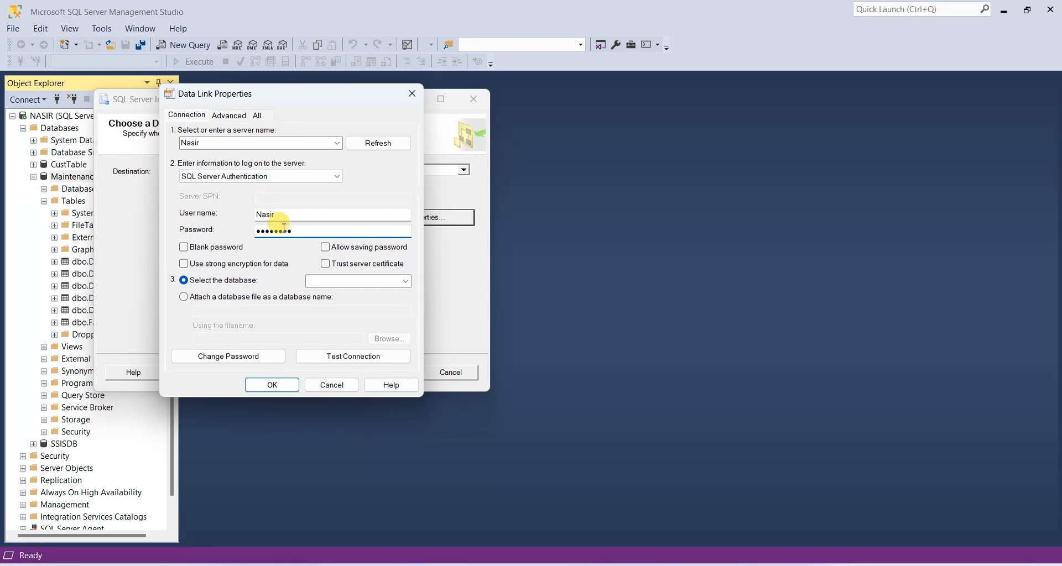
left_click(324, 250)
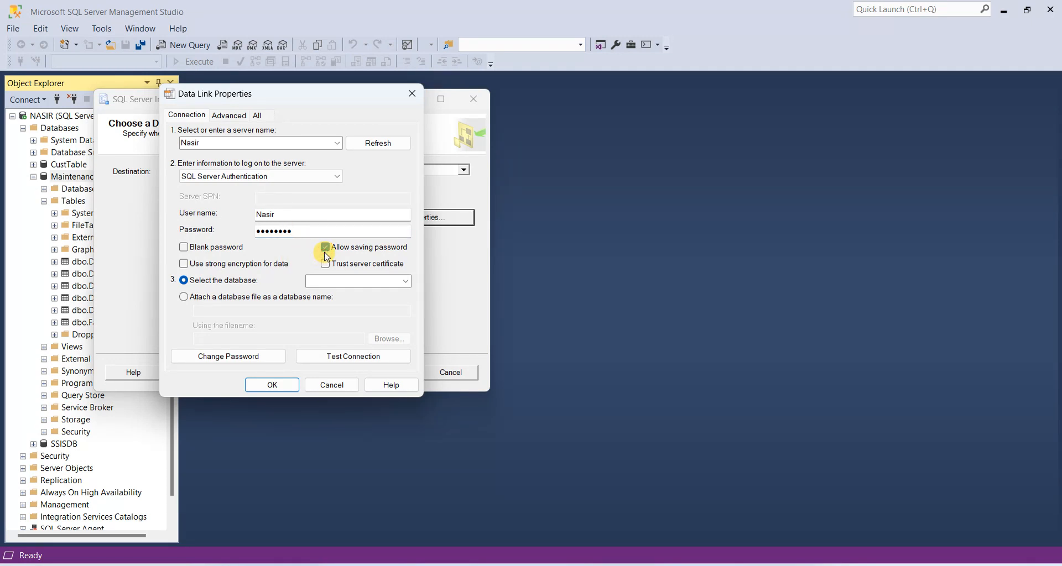
left_click(323, 354)
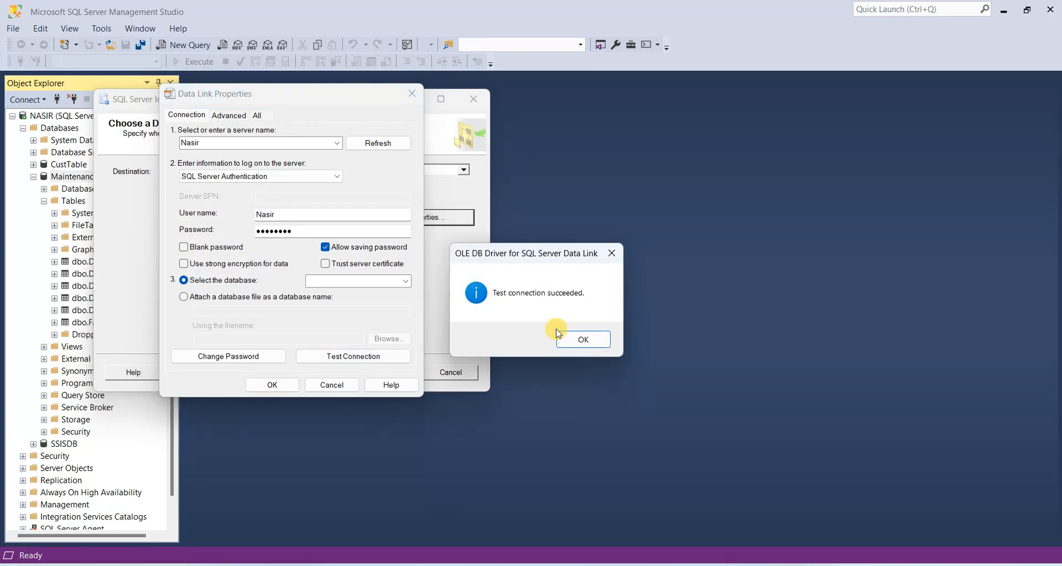
left_click(585, 341)
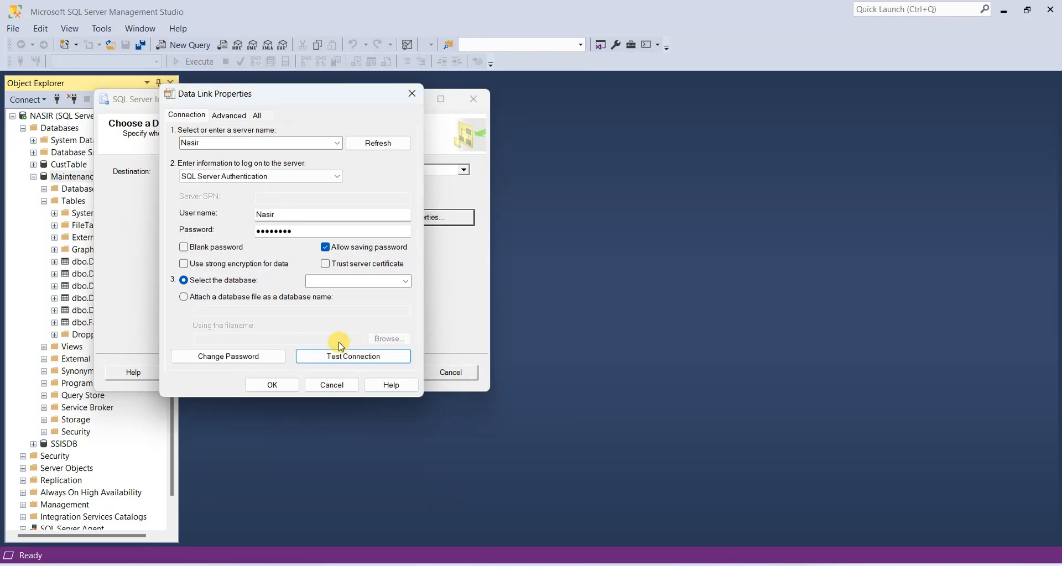
left_click(273, 384)
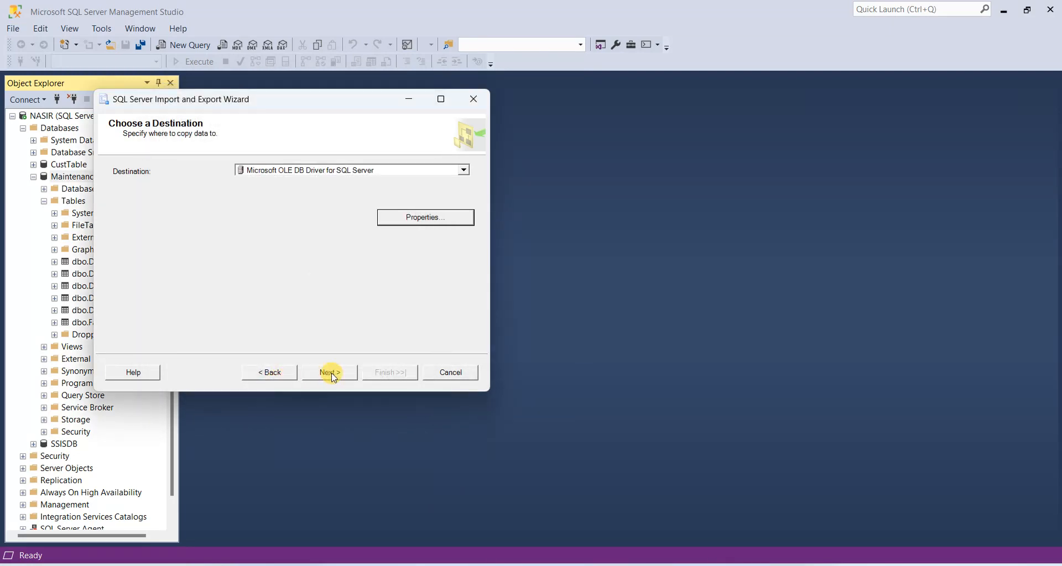
- Advance through source tables and summary and run the import of the CSV into [dbo].[Profilling Data]
left_click(332, 374)
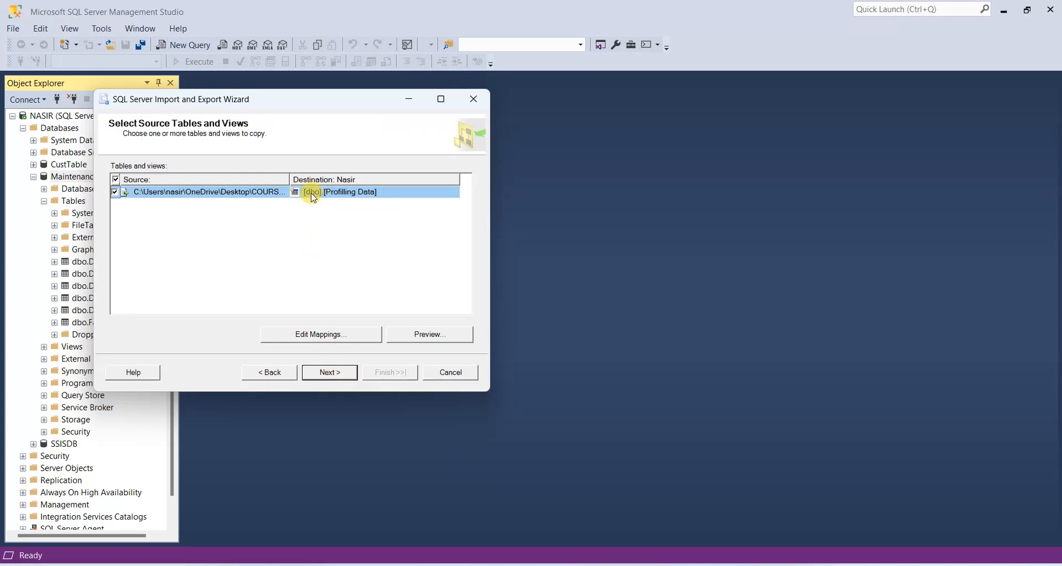
left_click(330, 375)
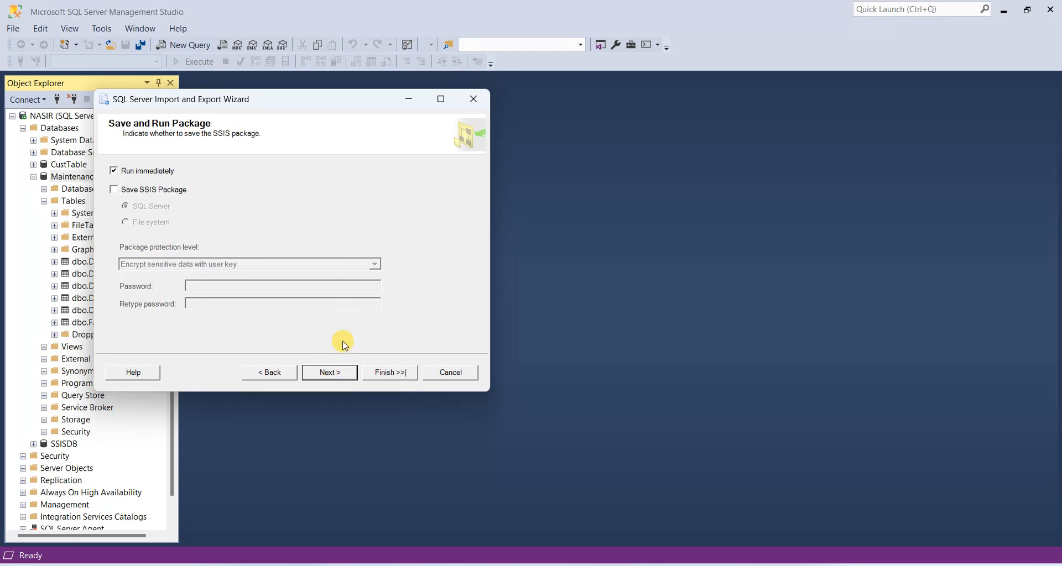
left_click(379, 374)
left_click(379, 374)
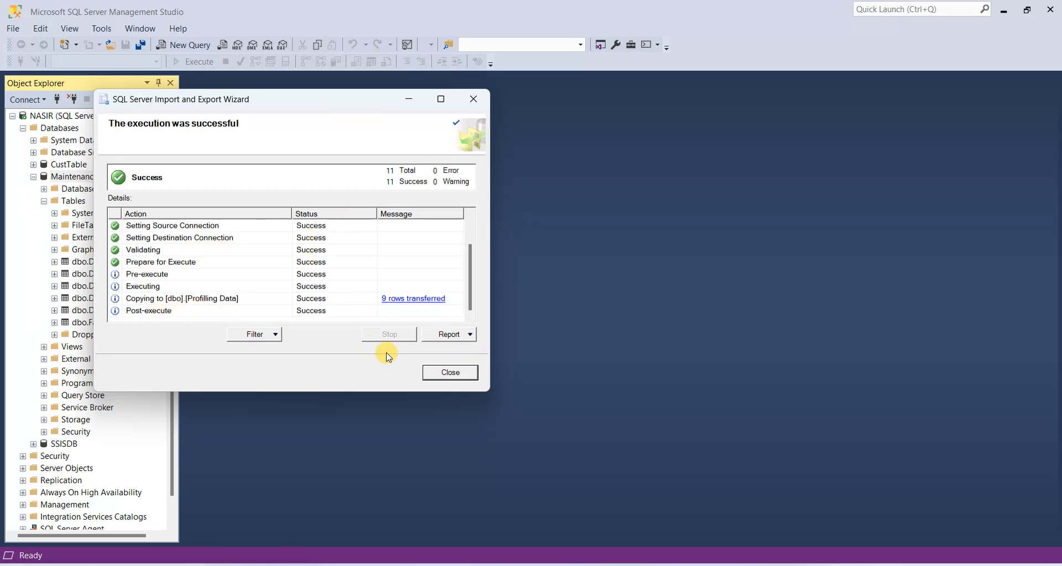
- Close the wizard, expand Maintenance's Tables and refresh Object Explorer to show dbo.Profilling Data
left_click(443, 376)
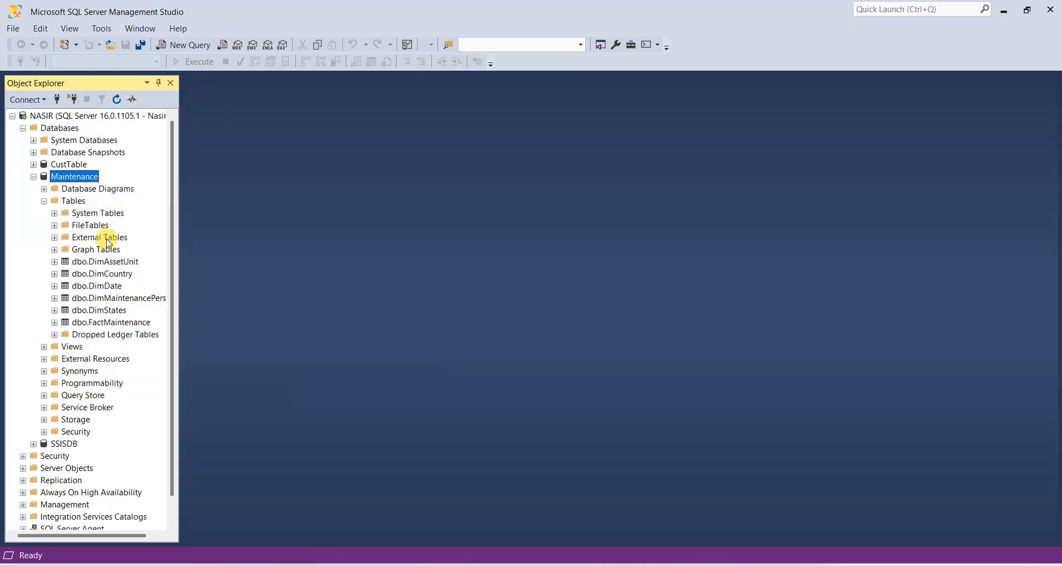
left_click(113, 100)
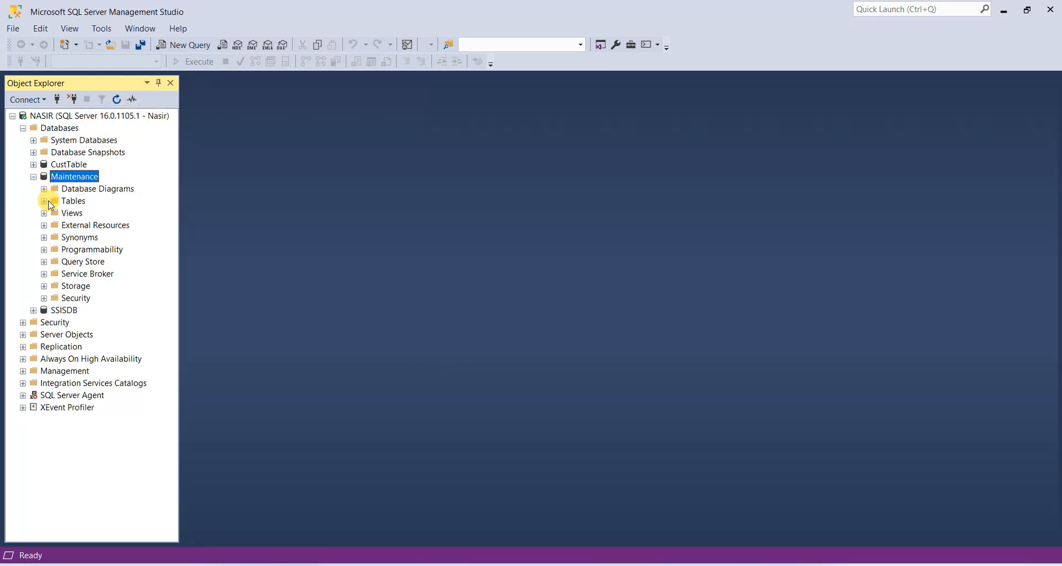
left_click(44, 201)
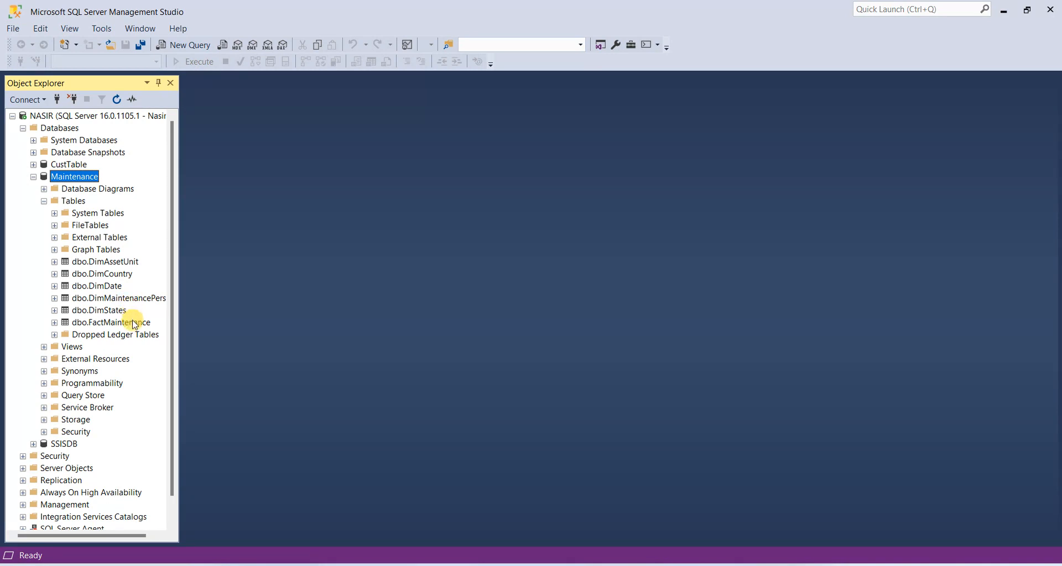
left_click(55, 335)
left_click(115, 101)
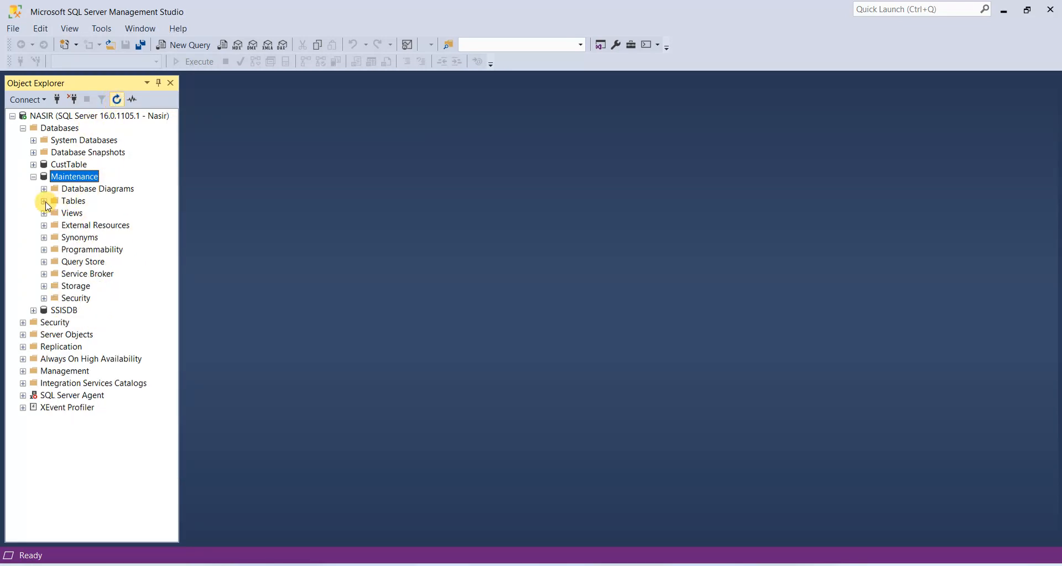
- Run Select Top 1000 Rows on dbo.Profilling Data to confirm 9 rows, then switch to Visual Studio
left_click(44, 200)
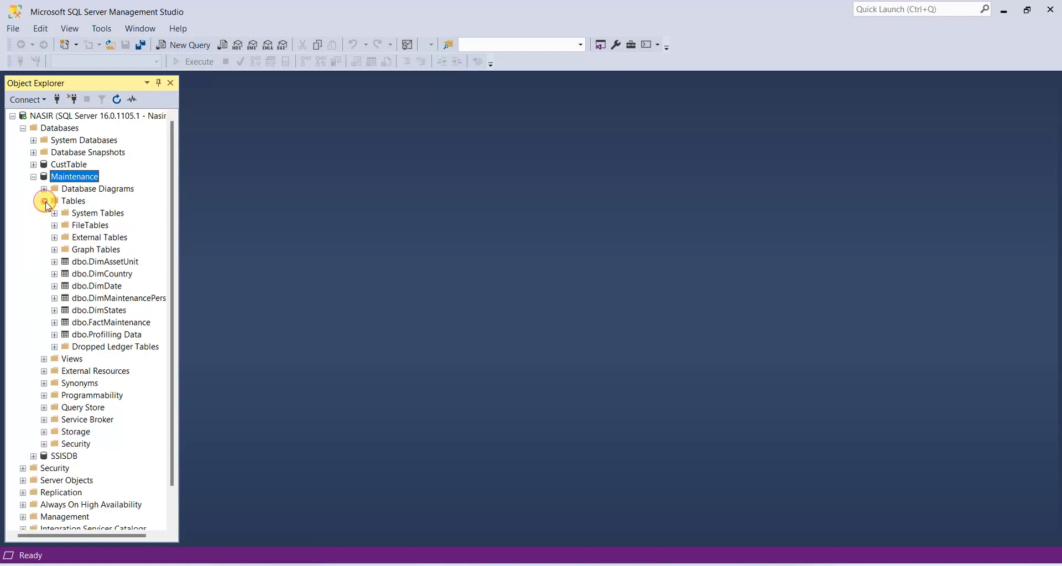
right_click(98, 335)
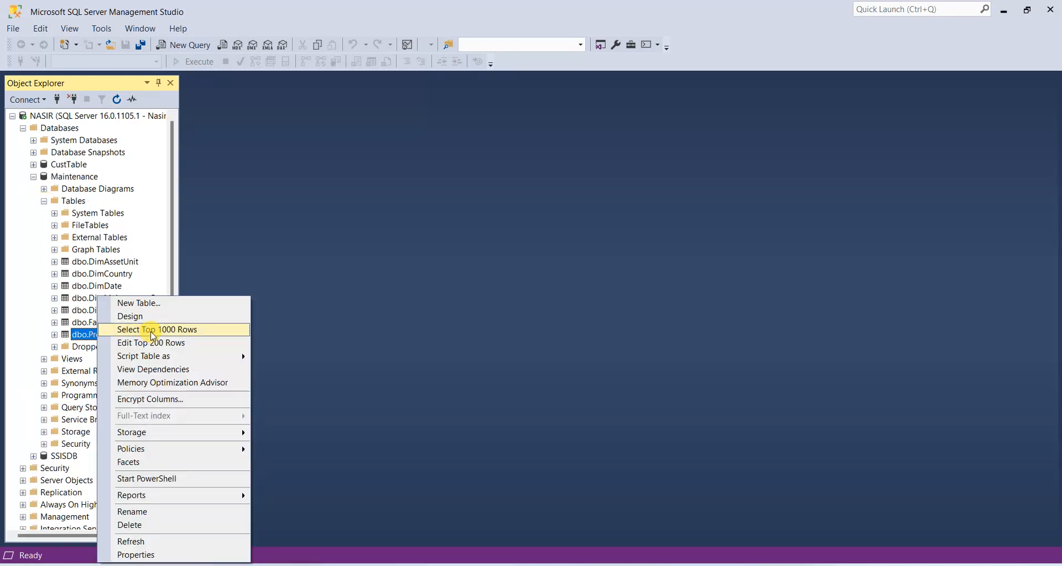
left_click(152, 331)
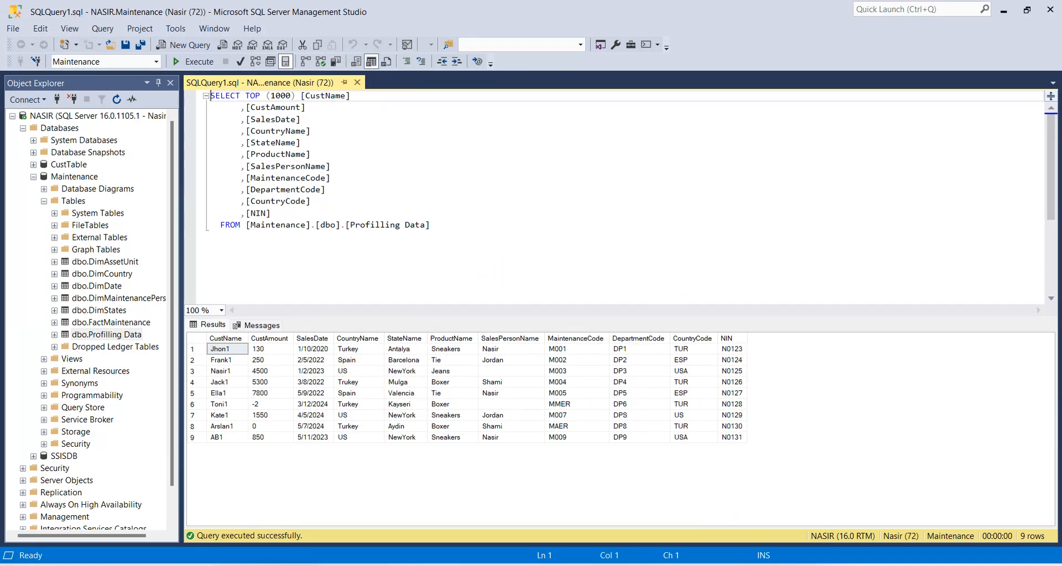
left_click(702, 498)
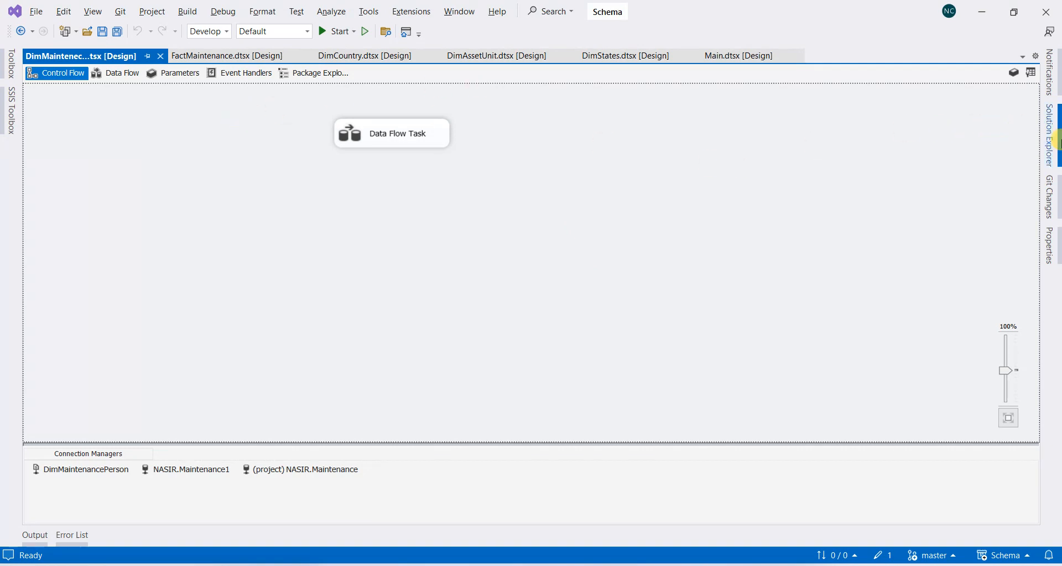
- Add existing item Profilling Data.csv from Desktop > COURSES > MSBI > lab4 to the DataProfile folder
left_click(1050, 133)
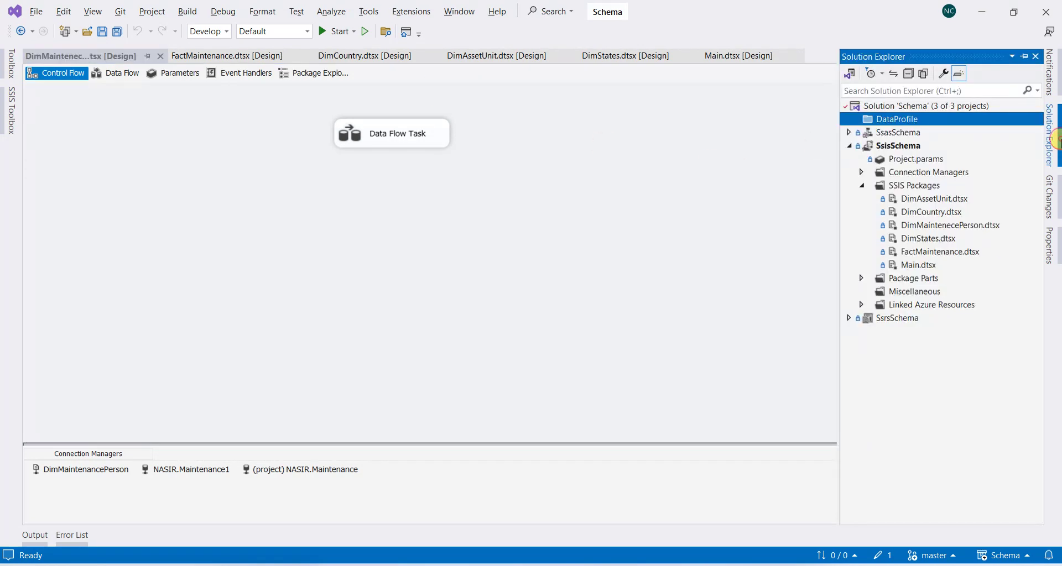
right_click(891, 123)
mouse_move(780, 164)
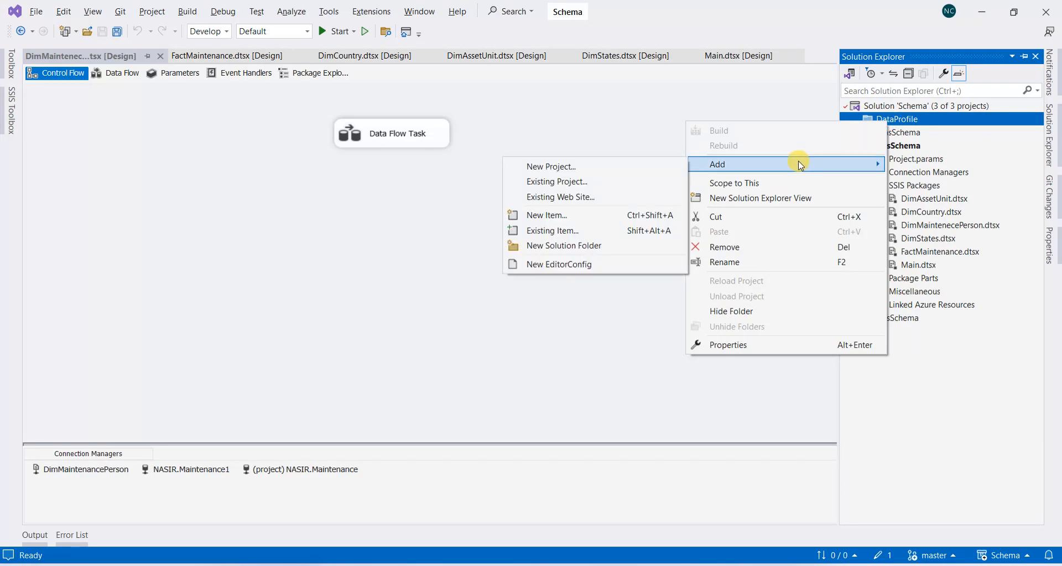
left_click(552, 231)
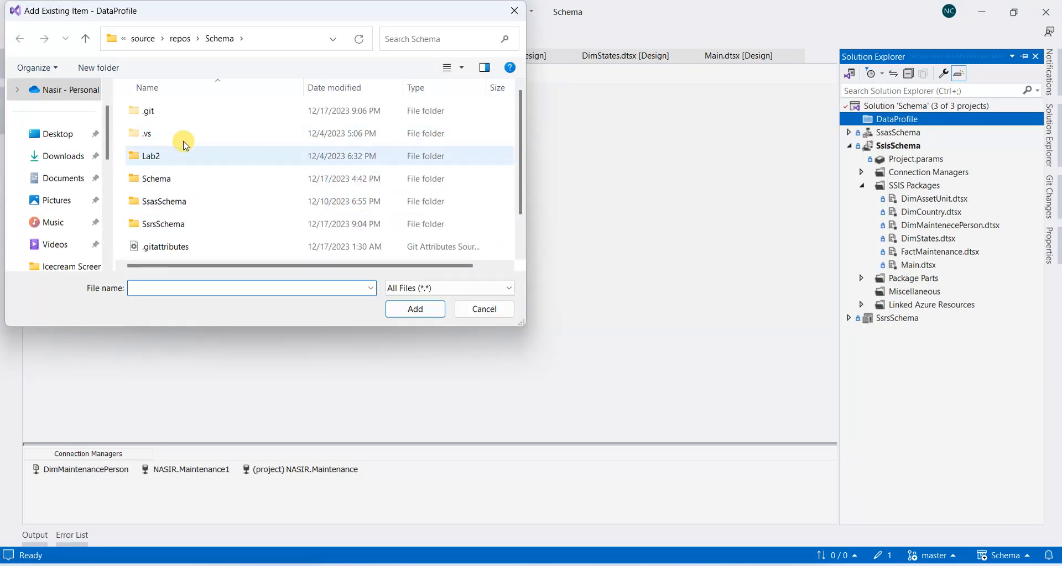
left_click(58, 134)
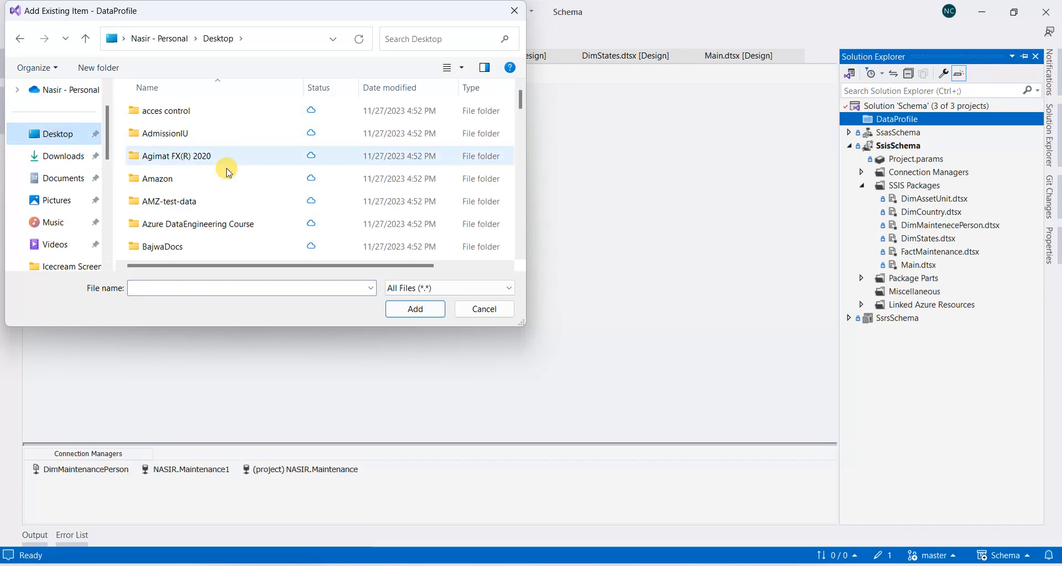
scroll(175, 204, "down", 3)
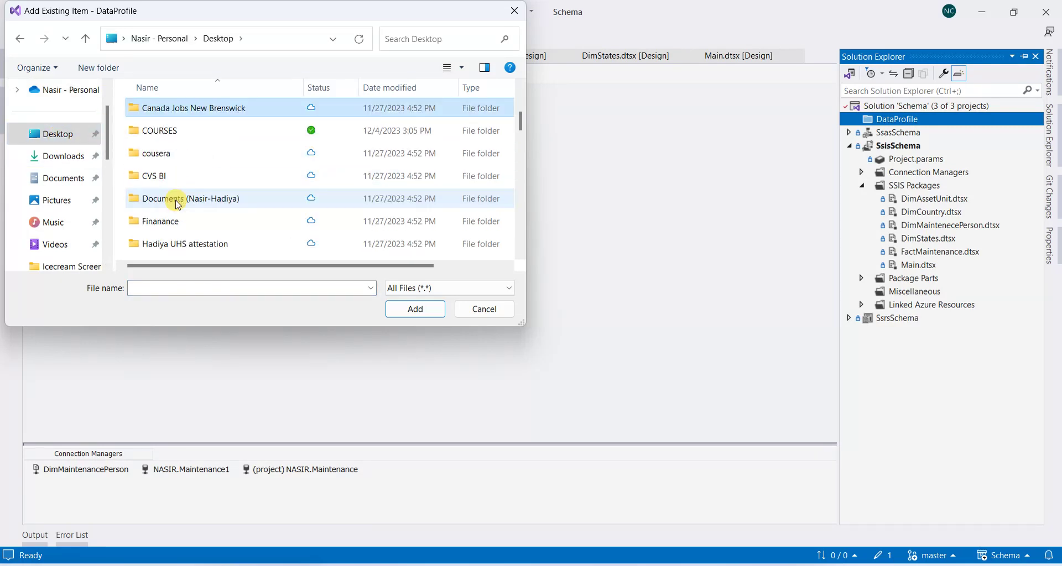
double_click(181, 131)
double_click(186, 111)
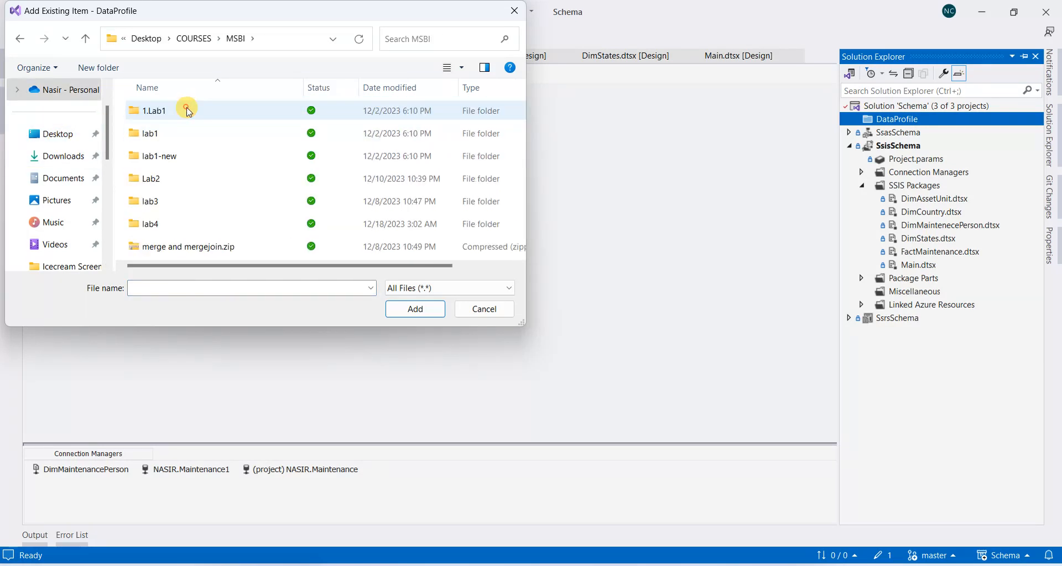
double_click(171, 221)
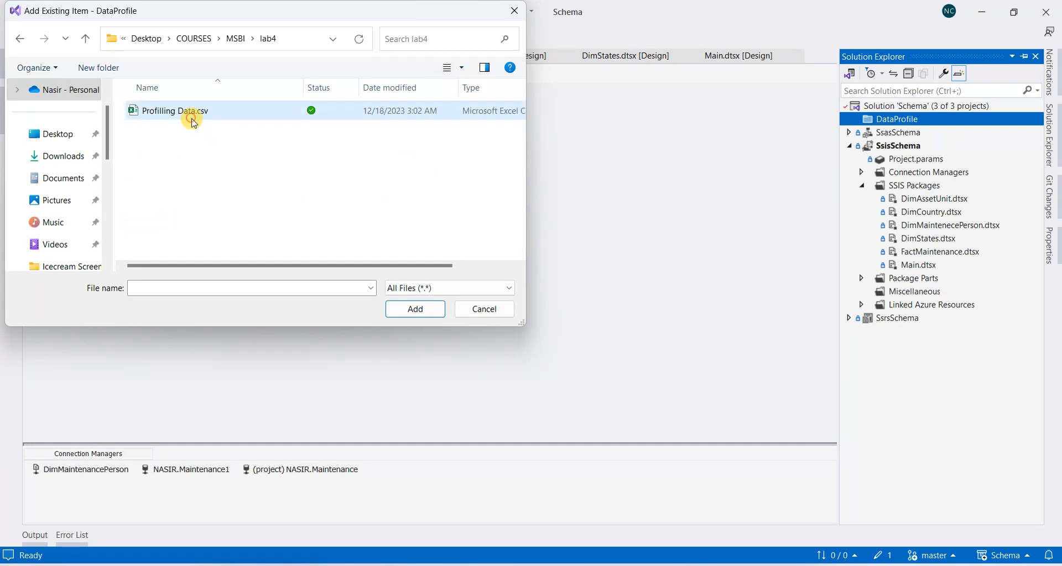
left_click(191, 119)
left_click(406, 313)
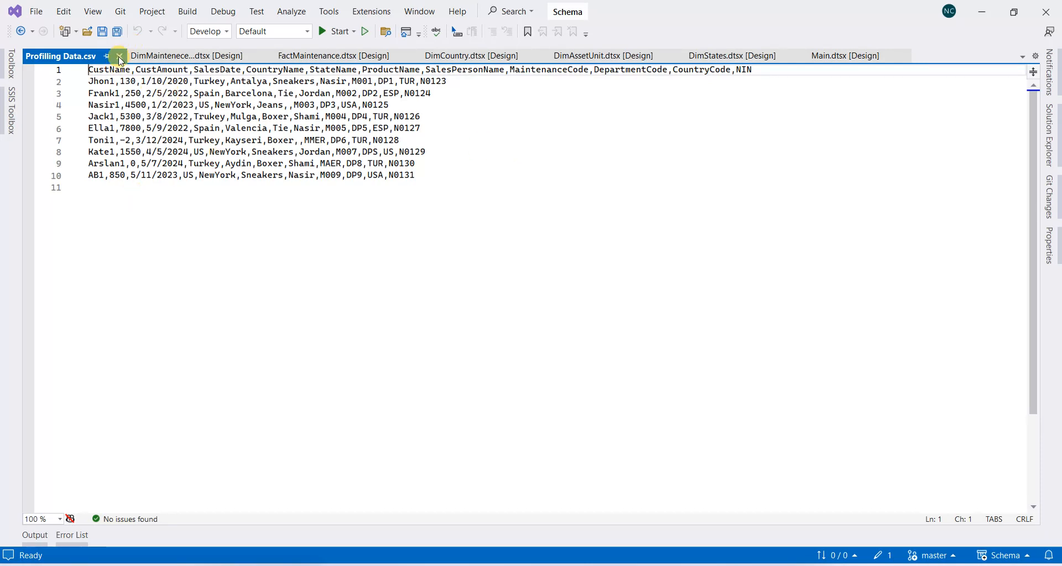
- Close the opened CSV file and show Solution Explorer again
left_click(120, 56)
left_click(1050, 133)
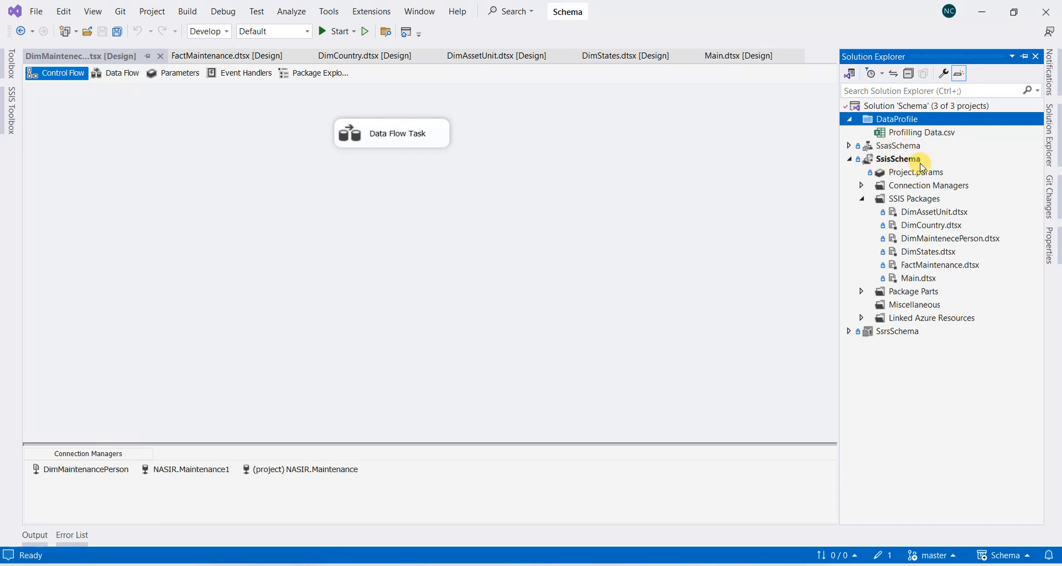
- Create a new empty SSIS package under the SSIS Packages group
left_click(918, 203)
right_click(918, 204)
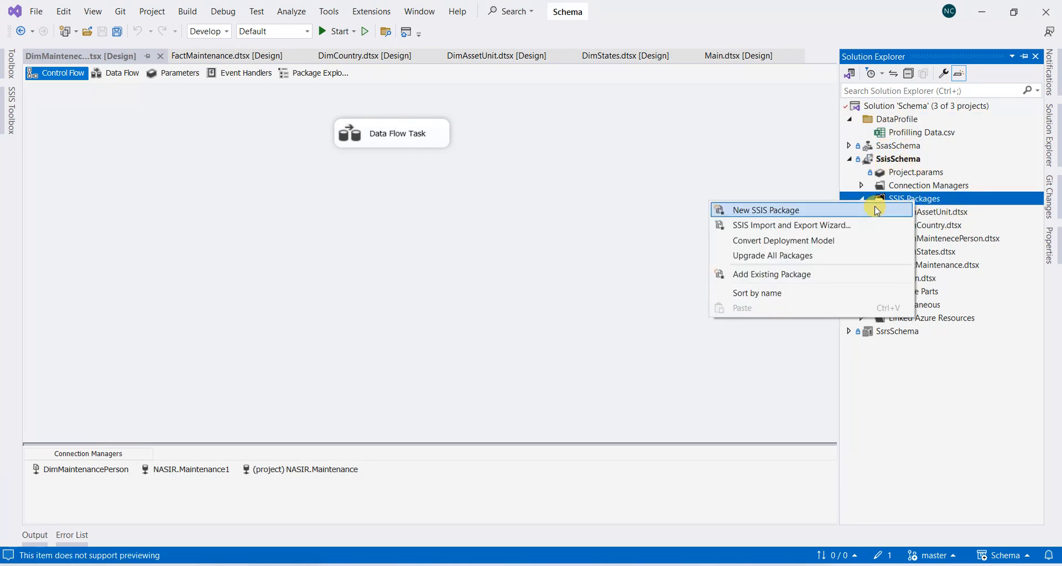
left_click(805, 212)
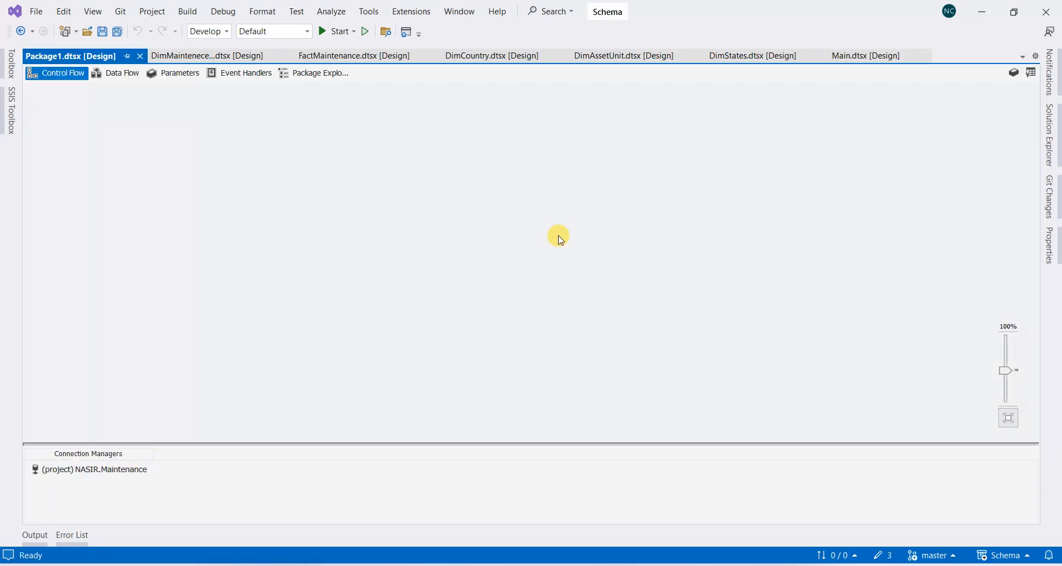
- Rename Package1.dtsx under SsisSchema > SSIS Packages to DataProfiling.dtsx
left_click(867, 159)
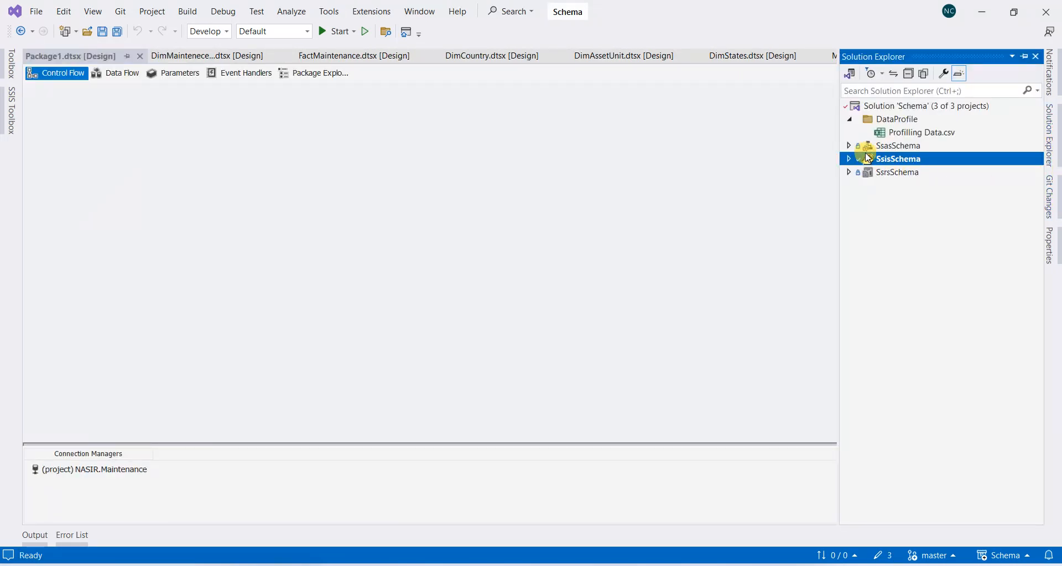
left_click(851, 158)
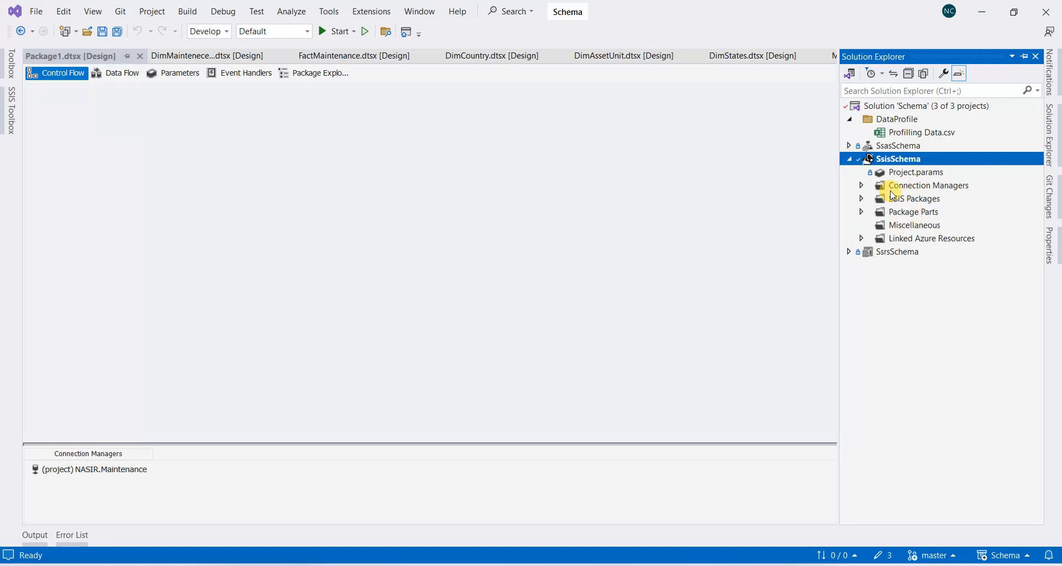
left_click(862, 198)
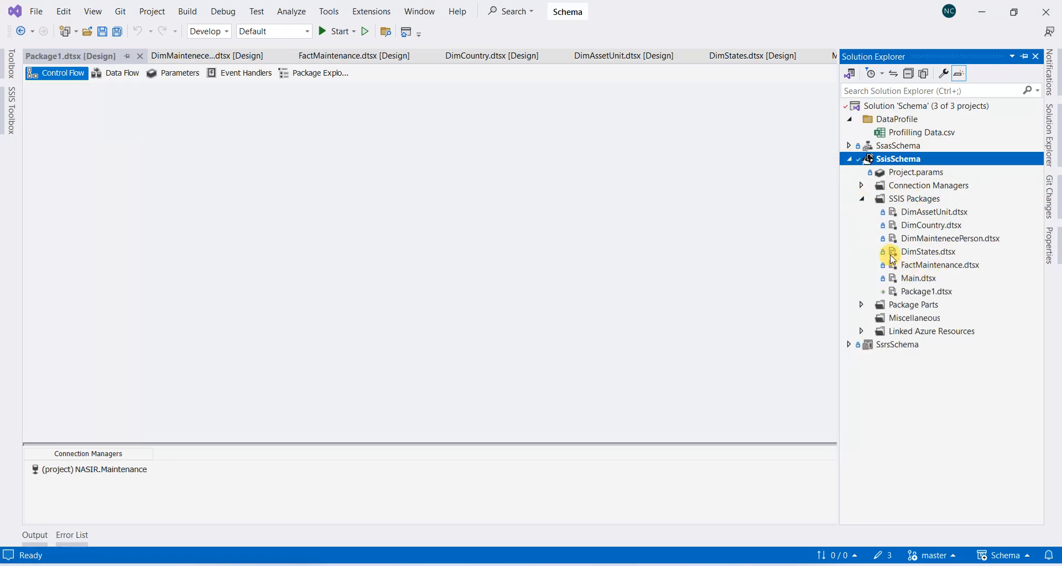
right_click(910, 291)
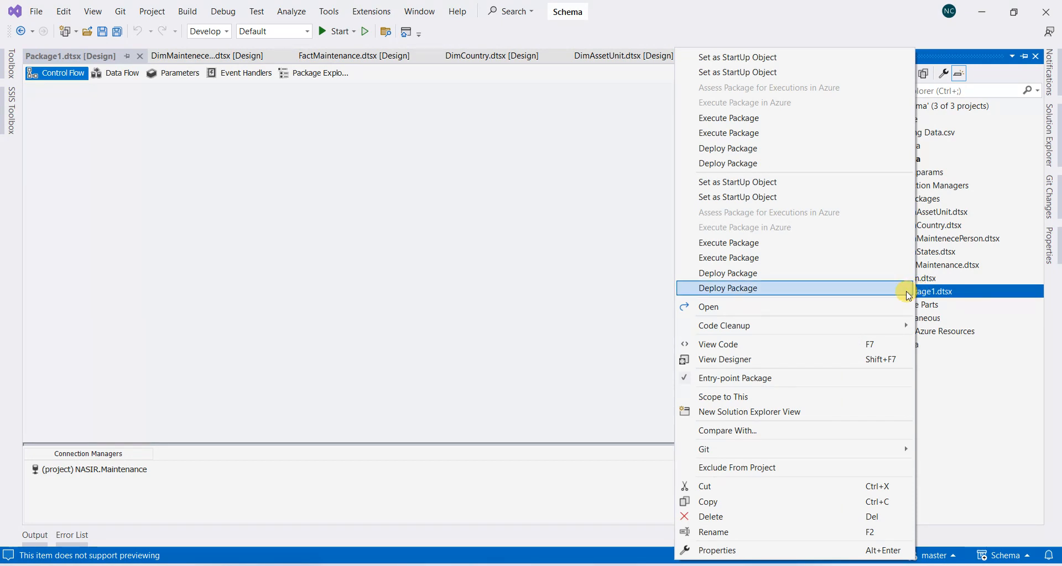
left_click(753, 532)
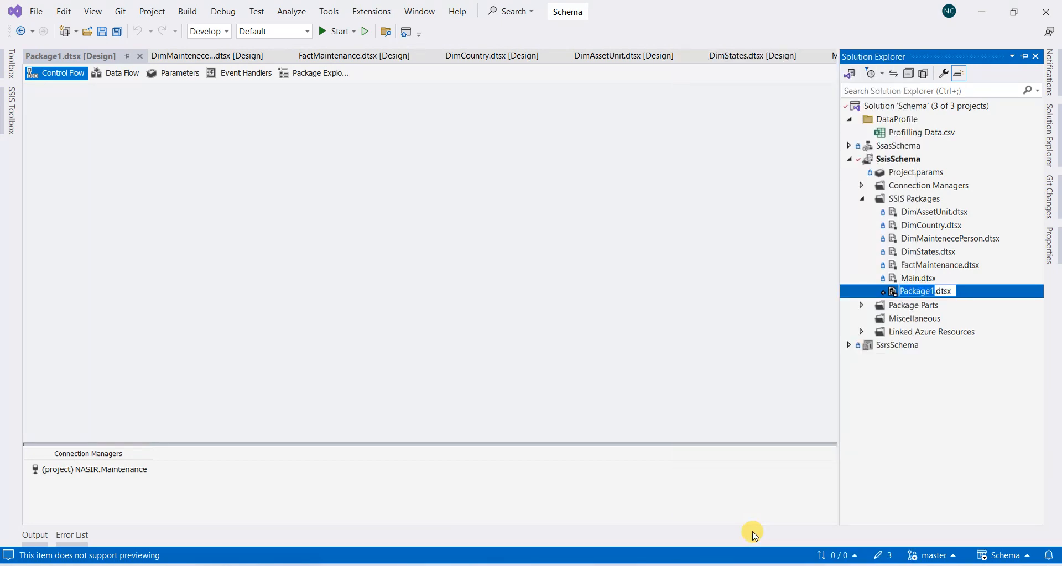
type("P")
type("ta")
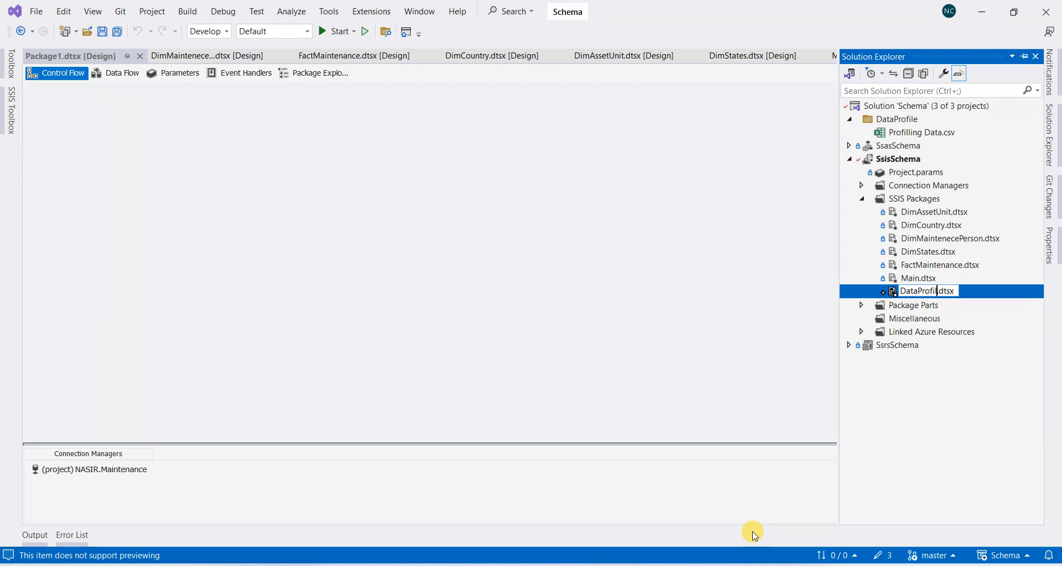
type("ing")
key("Return")
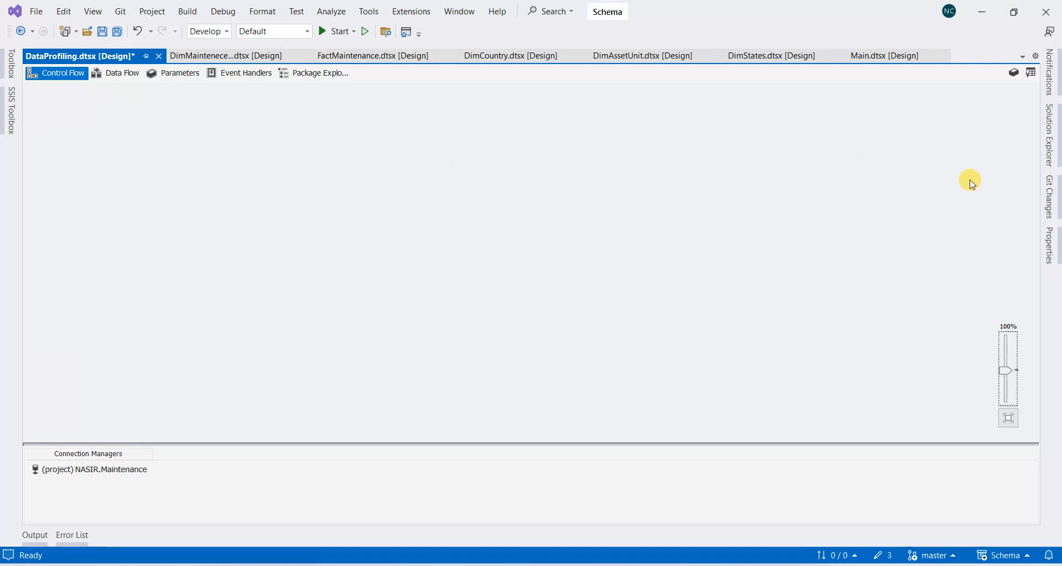
- Drag a Data Profiling Task from the SSIS Toolbox onto the Control Flow canvas and select it
left_click(4, 108)
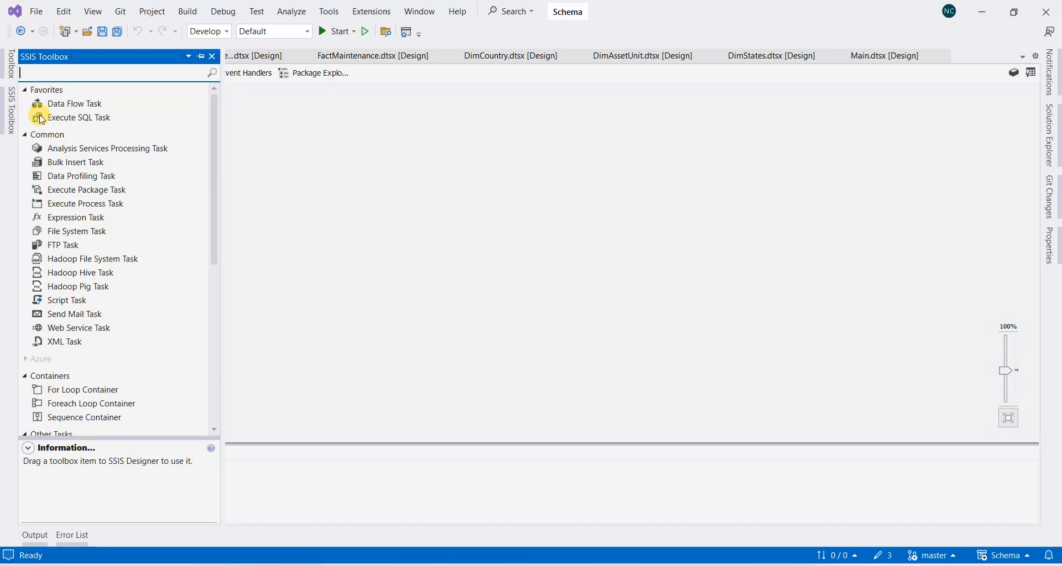
left_click(75, 179)
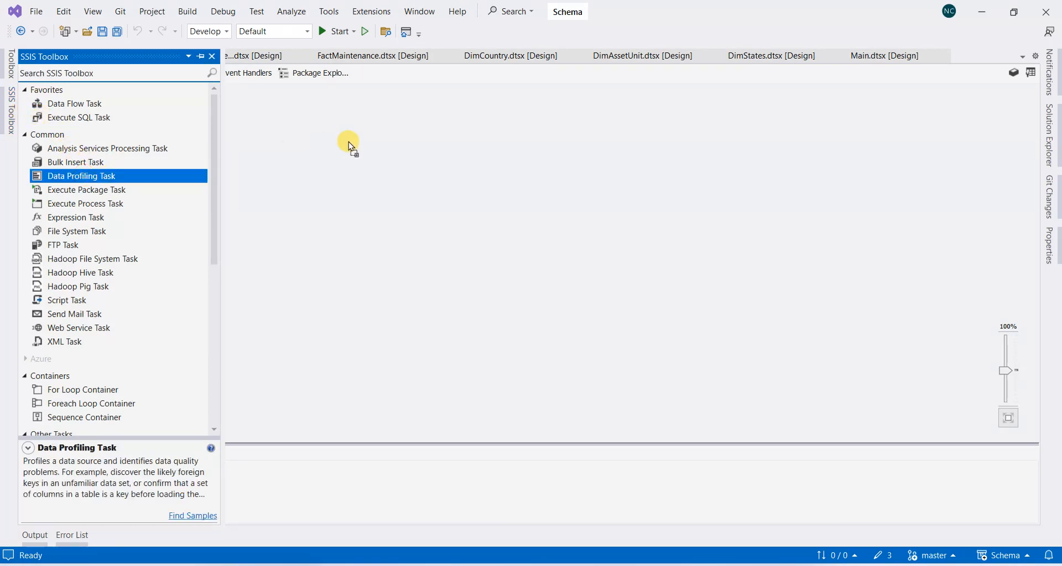
left_click_drag(349, 142, 347, 142)
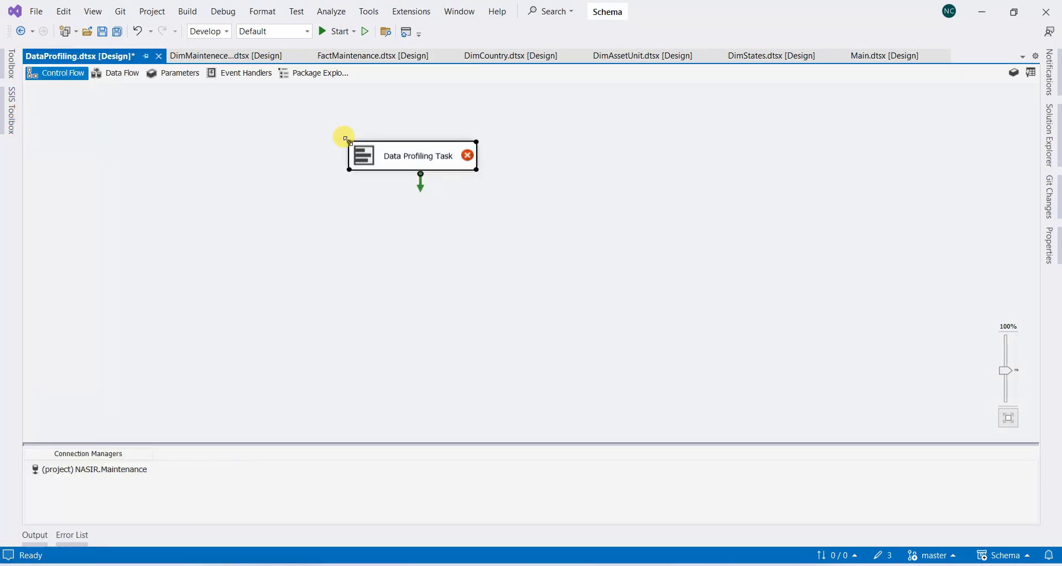
left_click(412, 161)
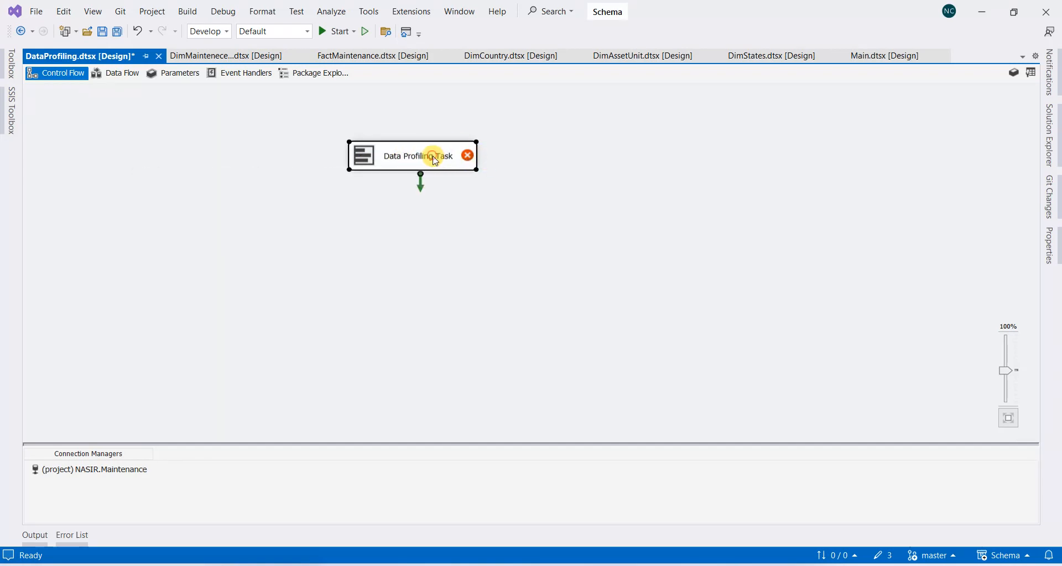
- In the task editor, set the Destination property to a <New File connection...>
double_click(433, 157)
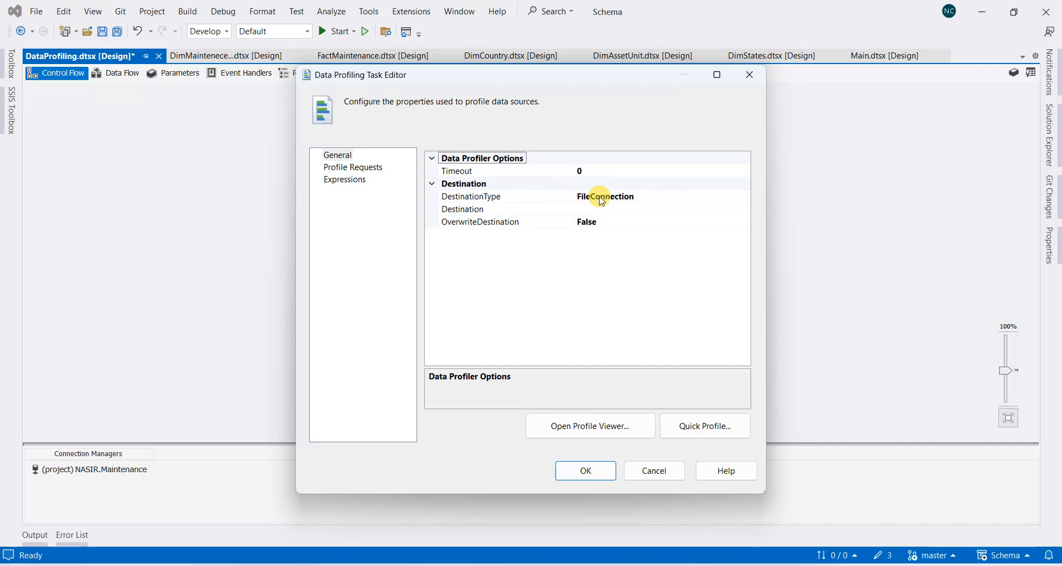
left_click(614, 198)
left_click(716, 217)
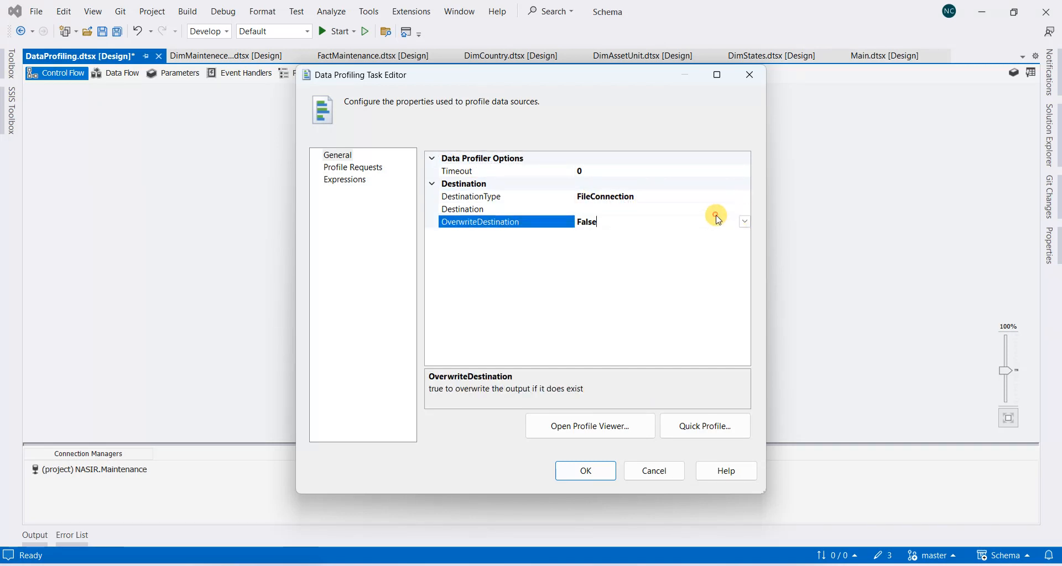
left_click(729, 208)
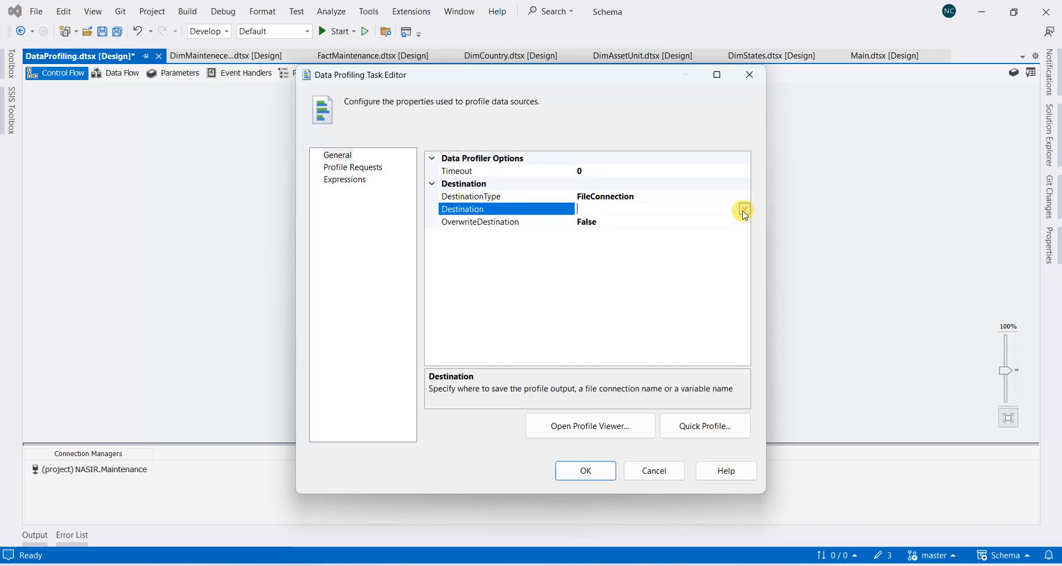
left_click(743, 210)
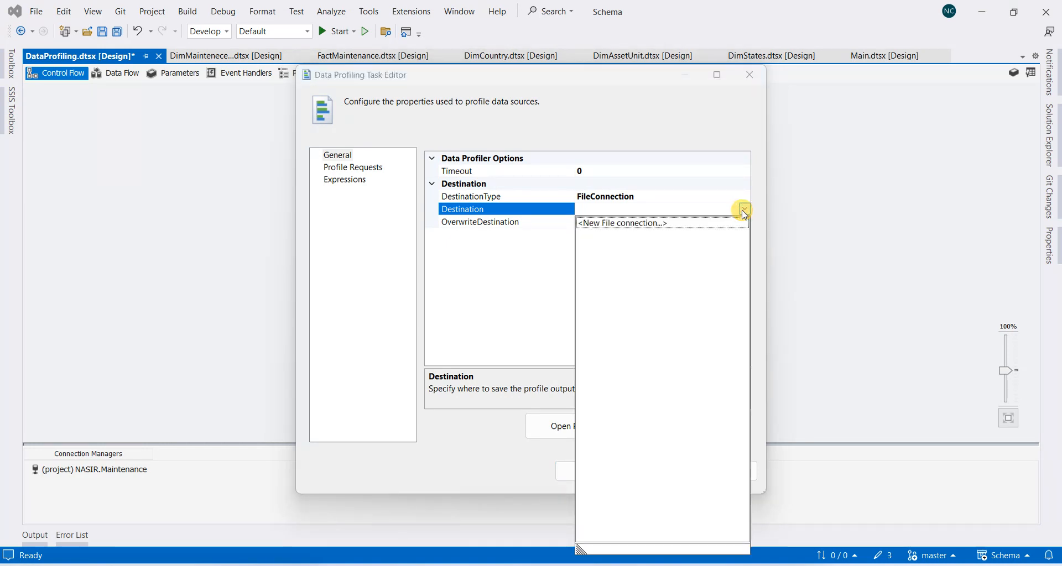
left_click(623, 224)
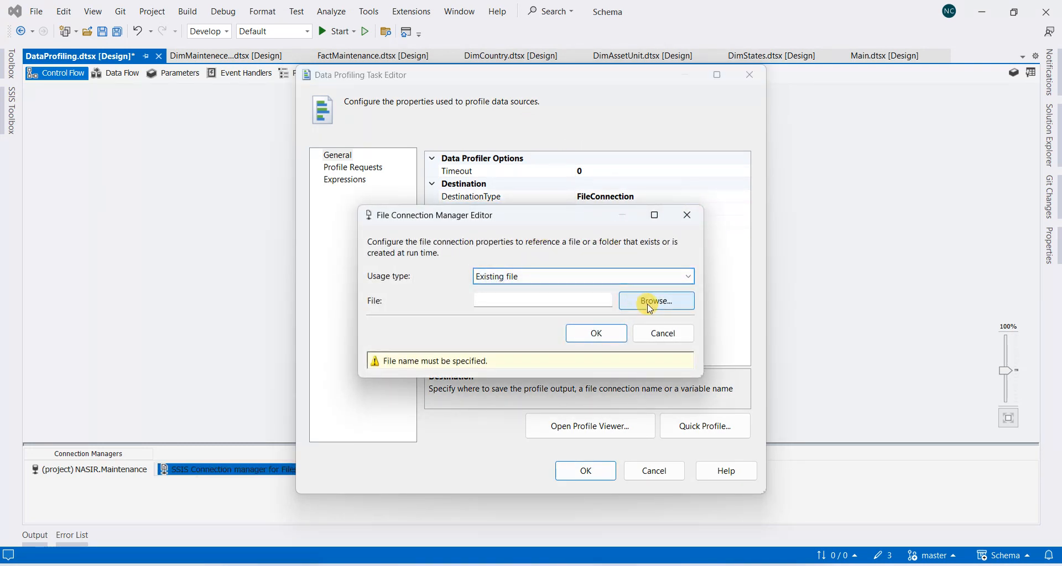
- Browse to Desktop > COURSES > MSBI > lab4 and try dataprofiler.txt, which is reported as not found
left_click(652, 301)
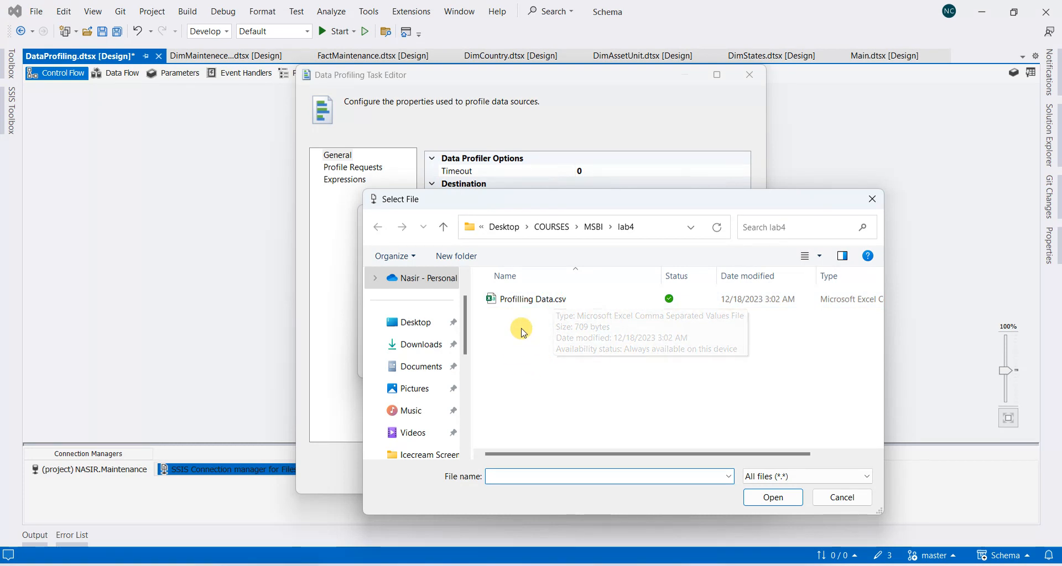
mouse_move(466, 336)
left_mouse_down()
mouse_move(465, 304)
mouse_move(463, 335)
left_mouse_up()
left_click(414, 326)
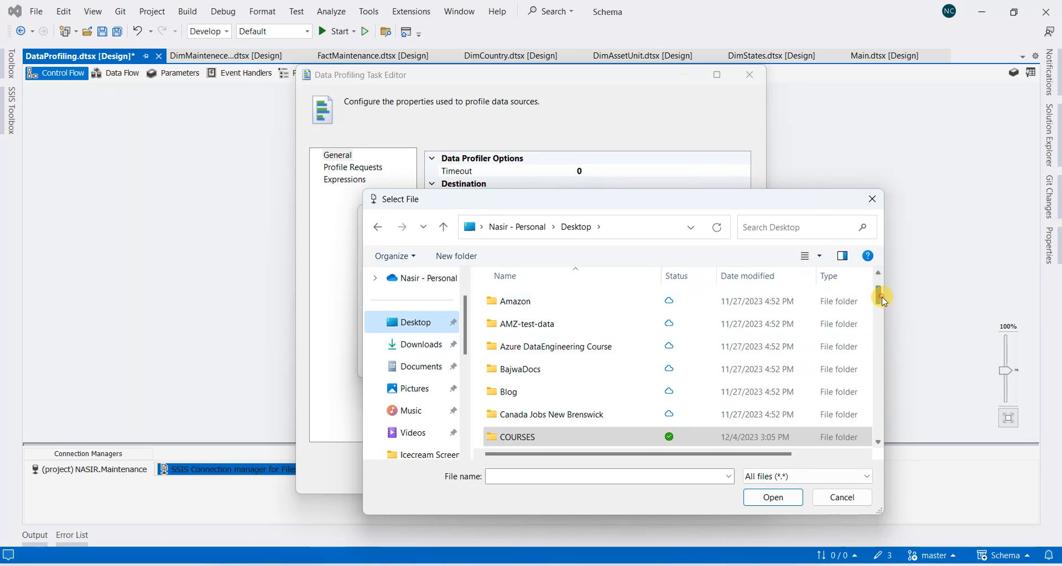
mouse_move(878, 295)
left_mouse_down()
mouse_move(880, 379)
mouse_move(878, 277)
left_mouse_up()
scroll(564, 385, "down", 3)
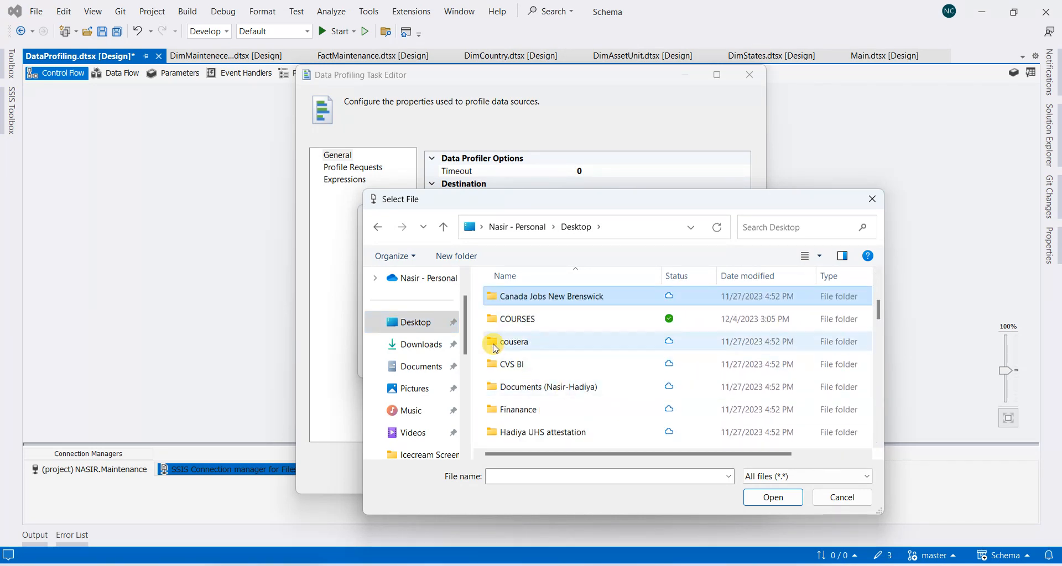
left_click(528, 324)
double_click(528, 324)
double_click(531, 301)
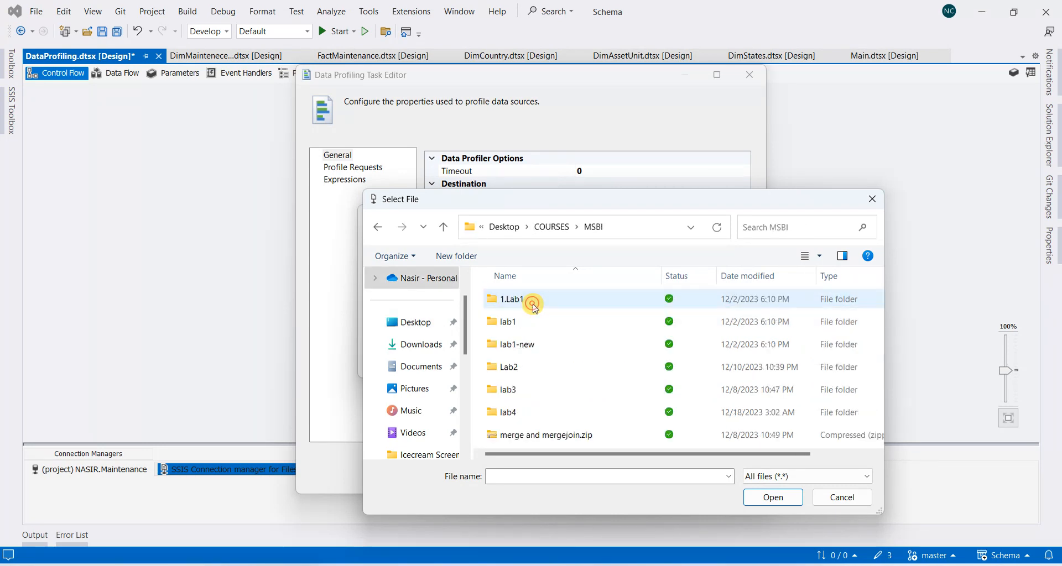
double_click(526, 413)
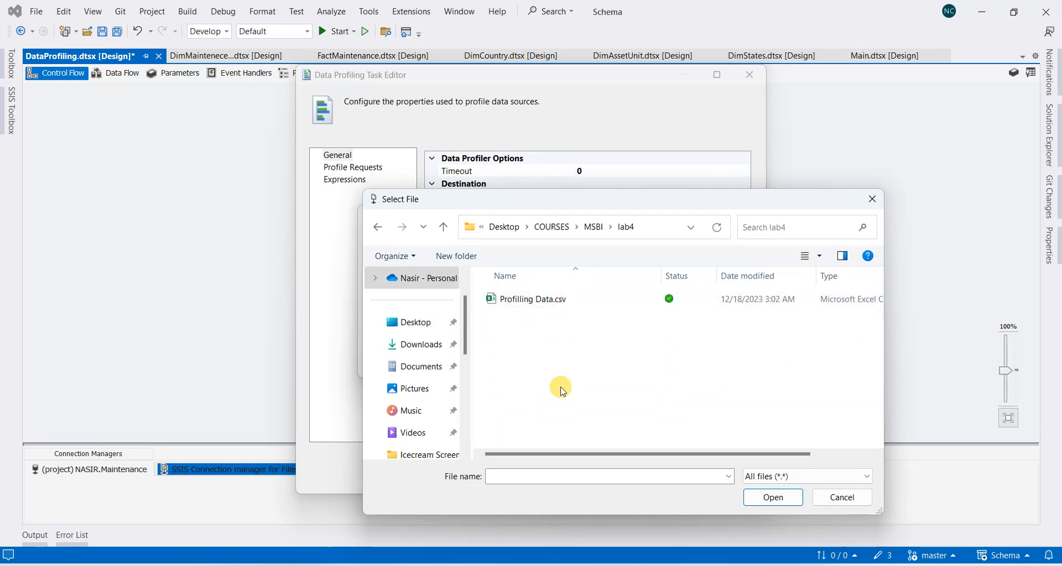
left_click(652, 478)
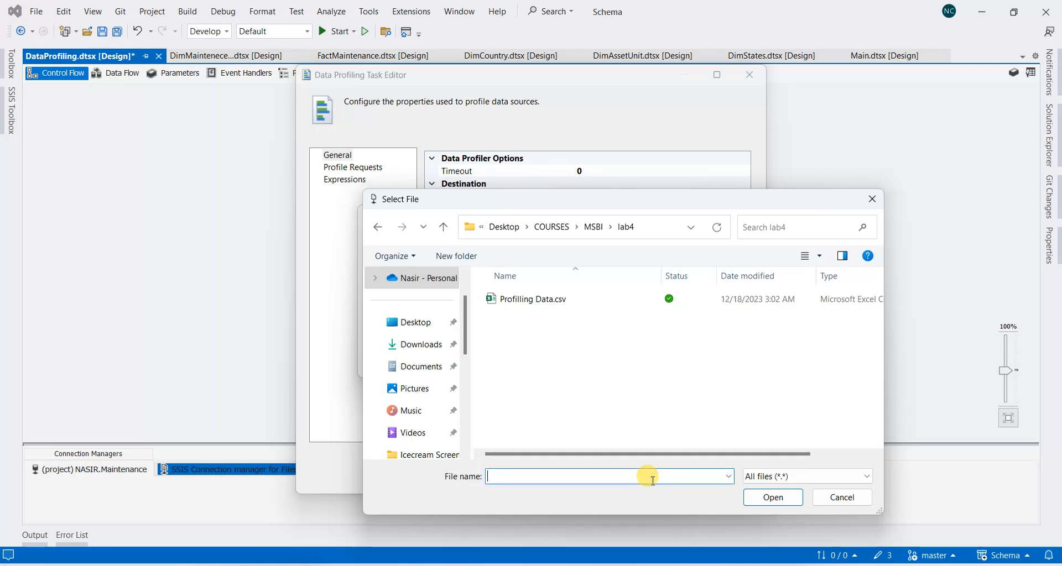
type("dataprof")
type("iler.")
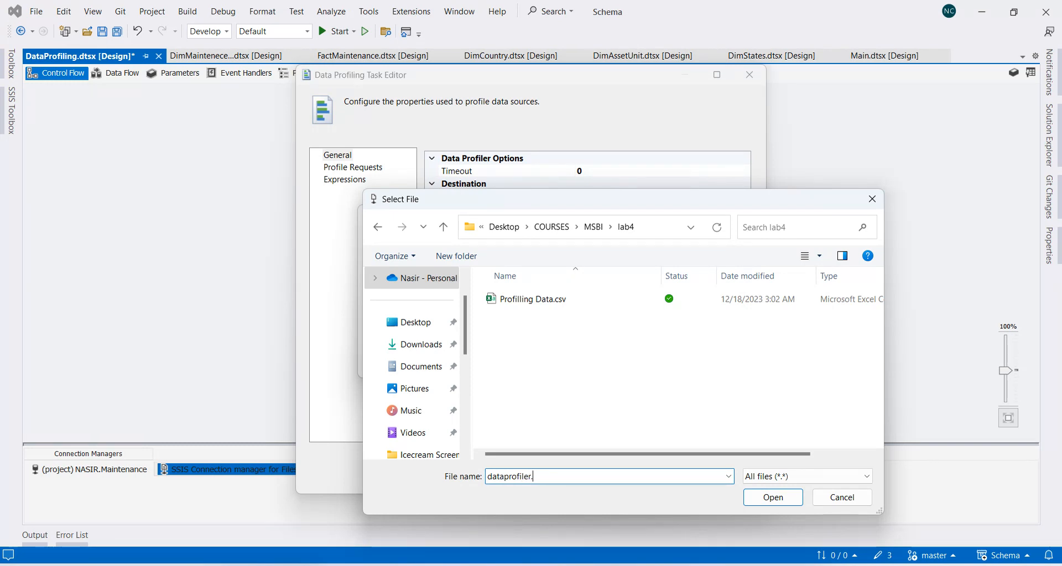
type("txt")
left_click(783, 497)
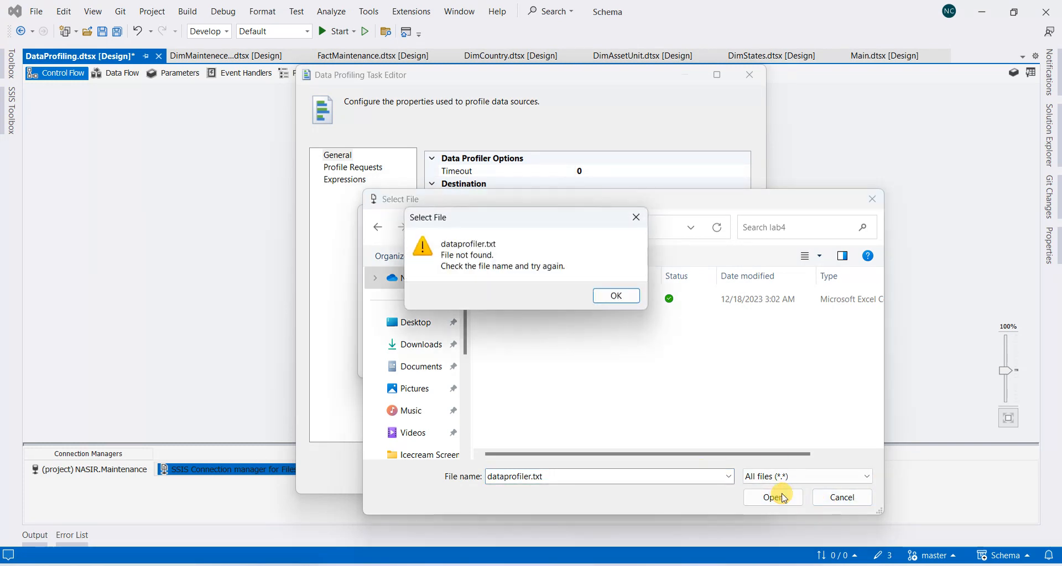
left_click(617, 298)
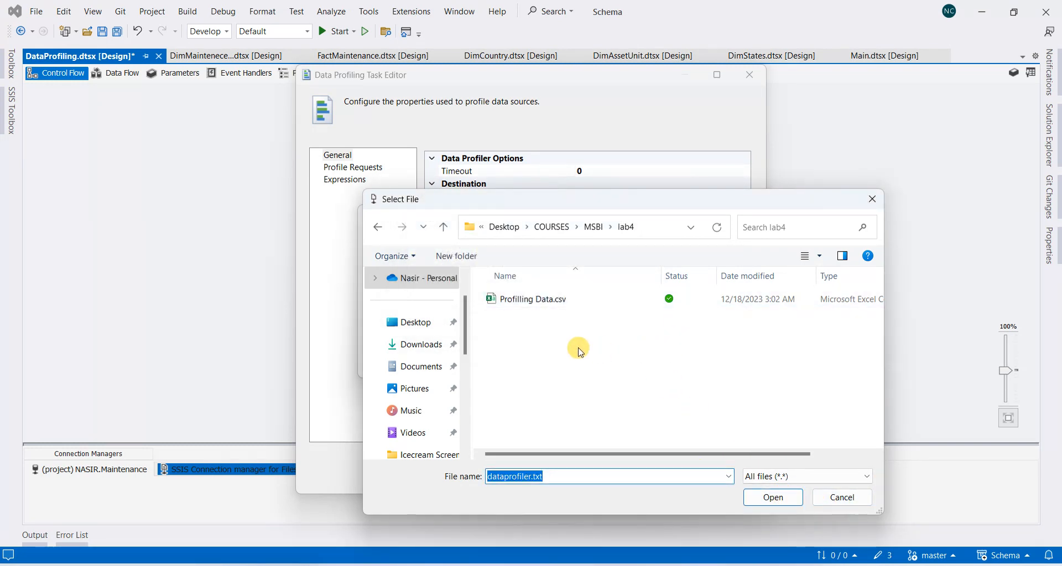
- Create a new text document DataProfiler.txt in lab4 and choose it as the output file
left_click(547, 384)
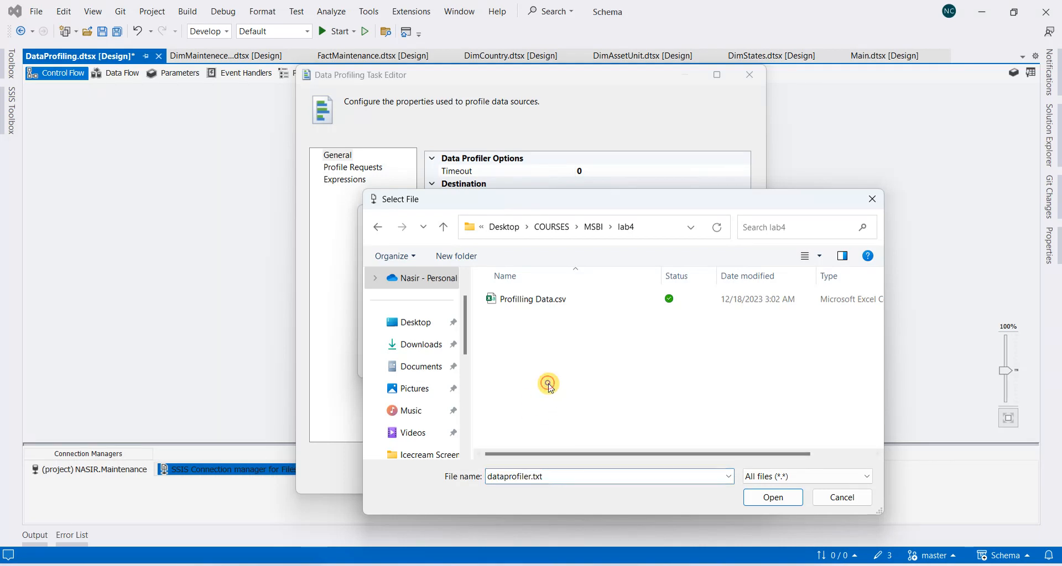
right_click(550, 381)
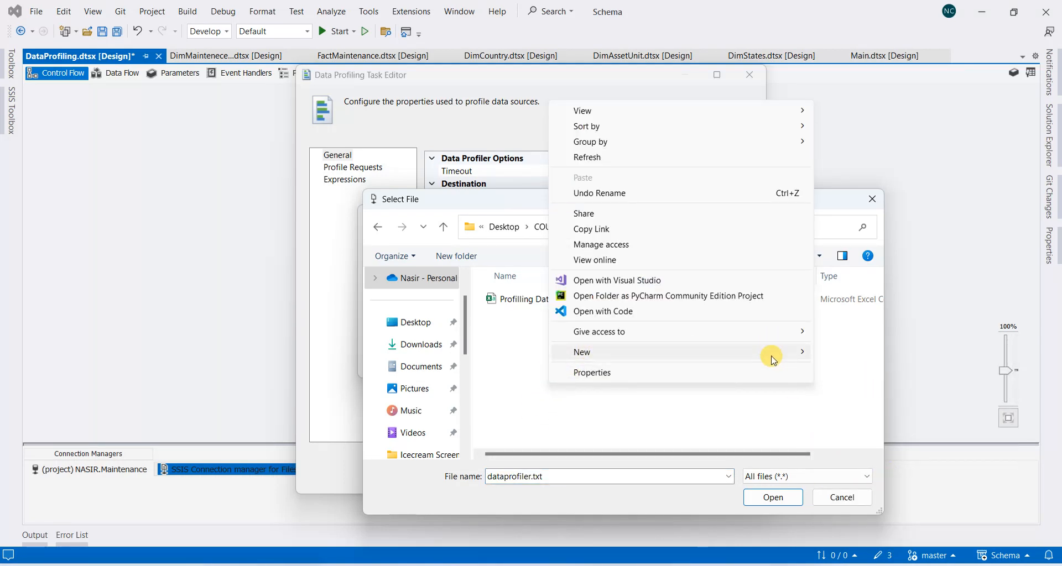
mouse_move(582, 352)
left_click(851, 497)
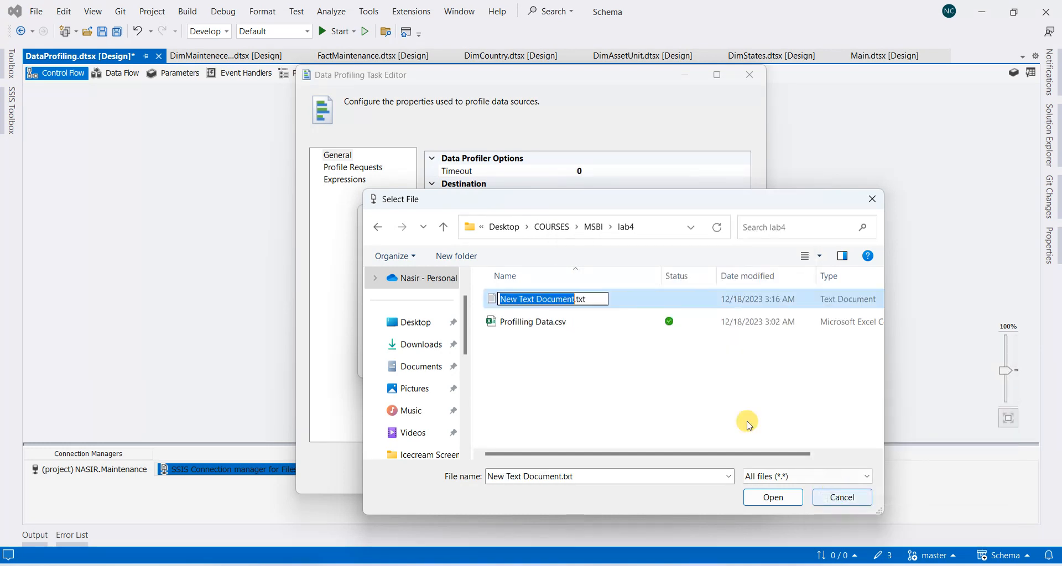
type("DataProfi")
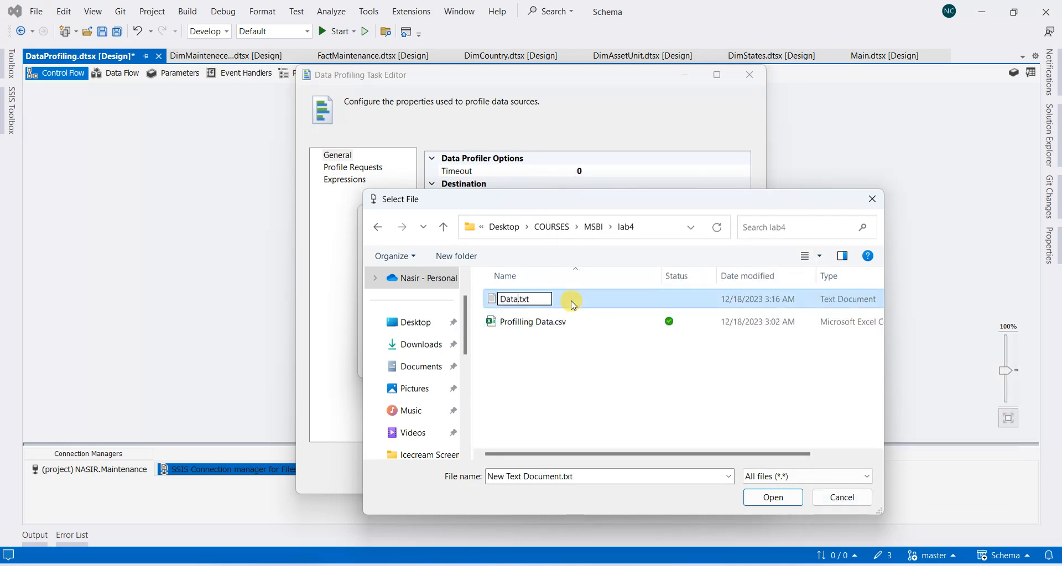
type("ler")
key("Return")
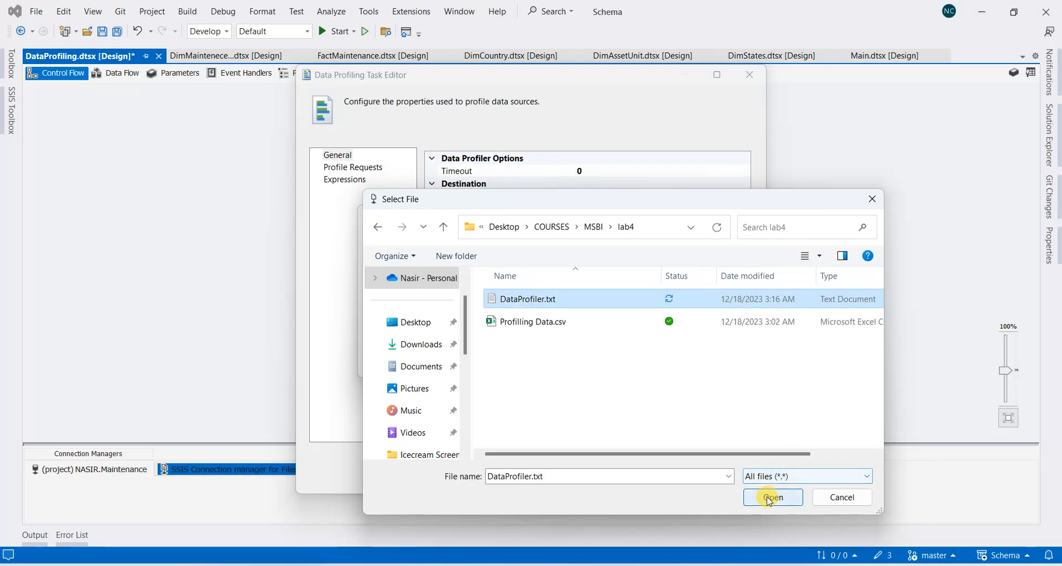
left_click(772, 497)
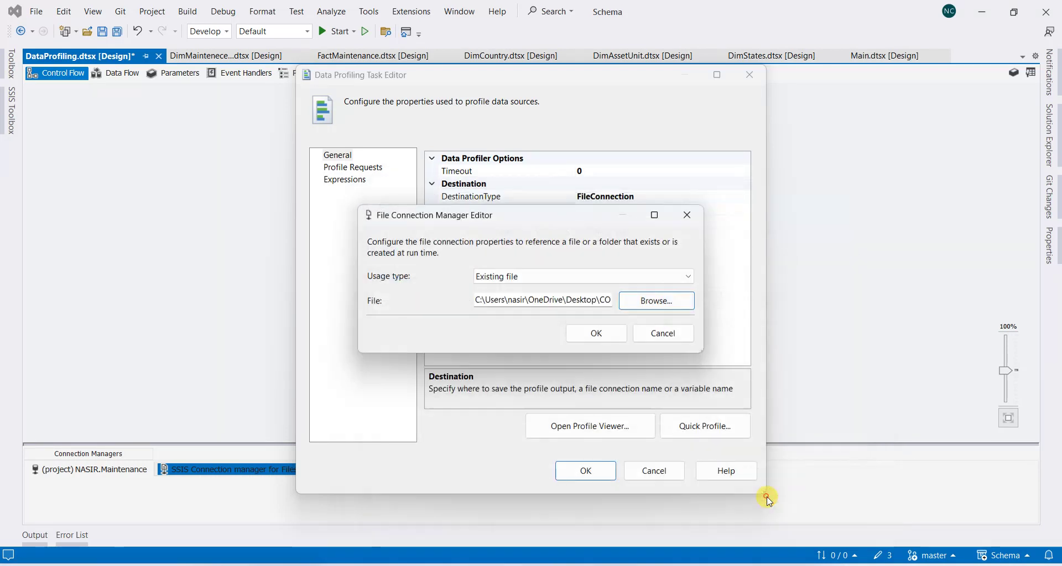
- Confirm the DataProfiler.txt file connection and set OverwriteDestination to True
left_click(596, 333)
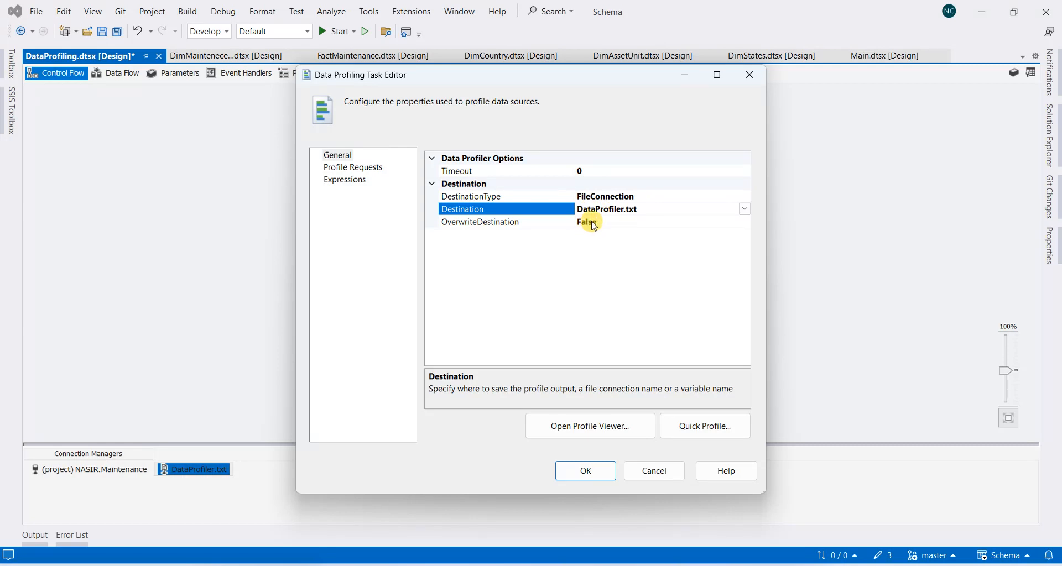
left_click(608, 224)
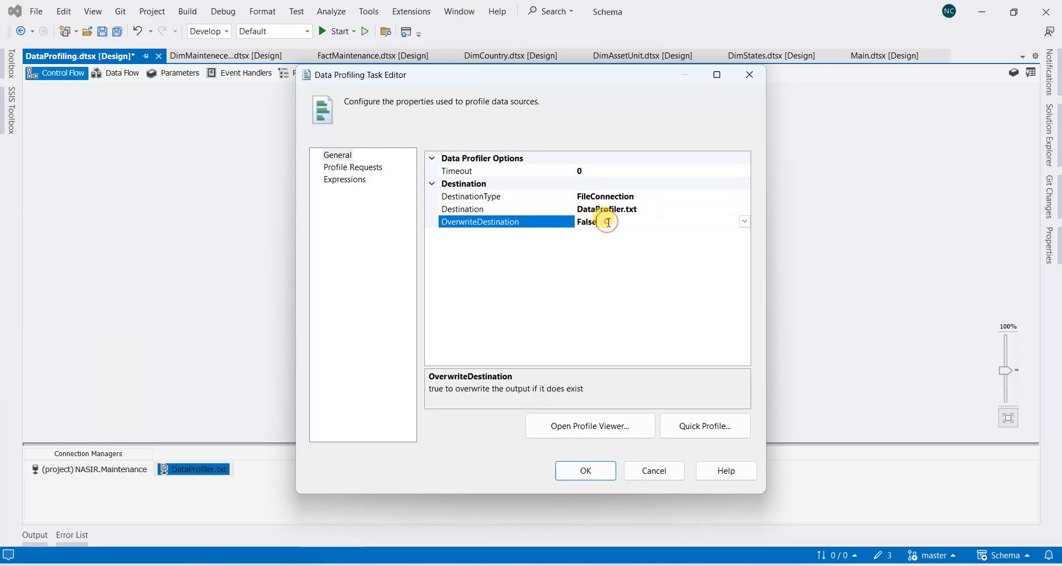
left_click(745, 224)
left_click(597, 234)
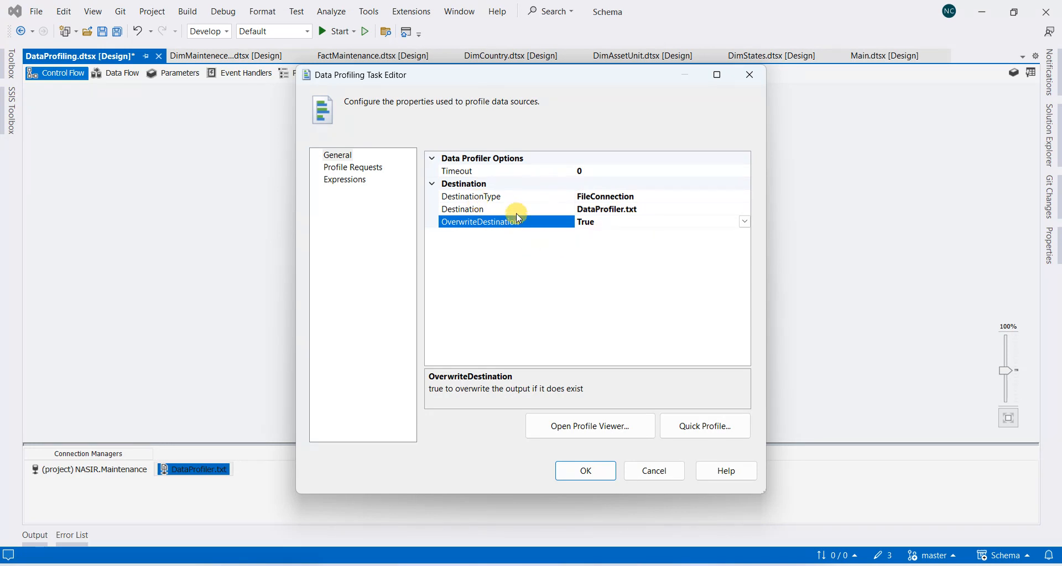
- Browse the Profile Requests type list without choosing, then start the Single Table Quick Profile from General
left_click(363, 173)
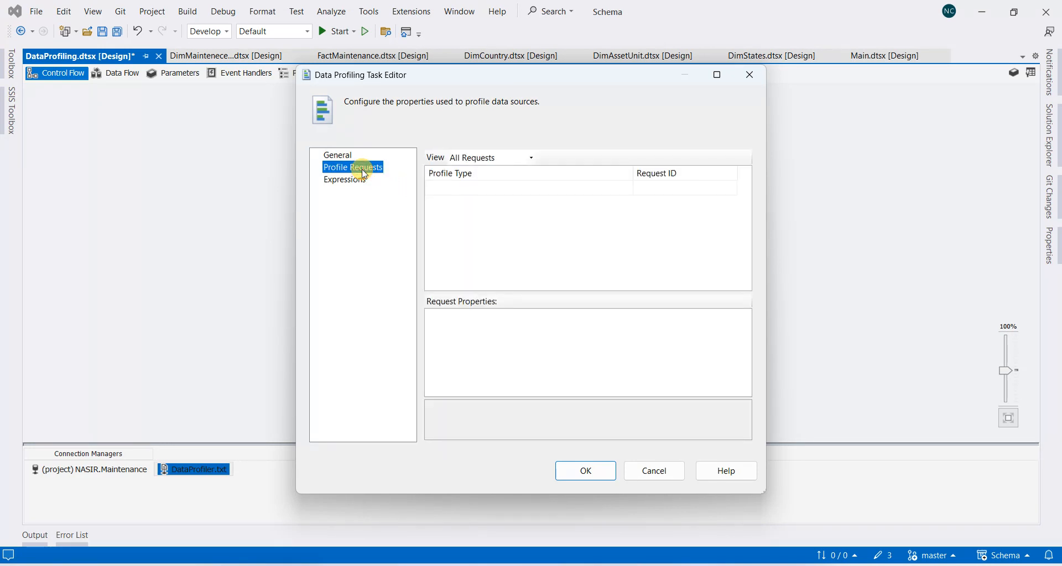
left_click(464, 185)
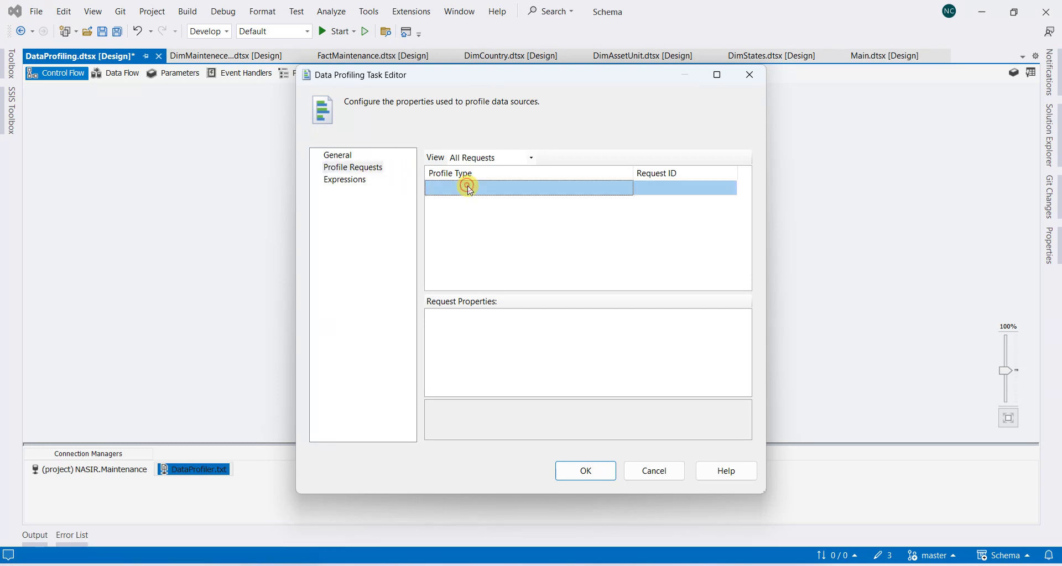
left_click(627, 189)
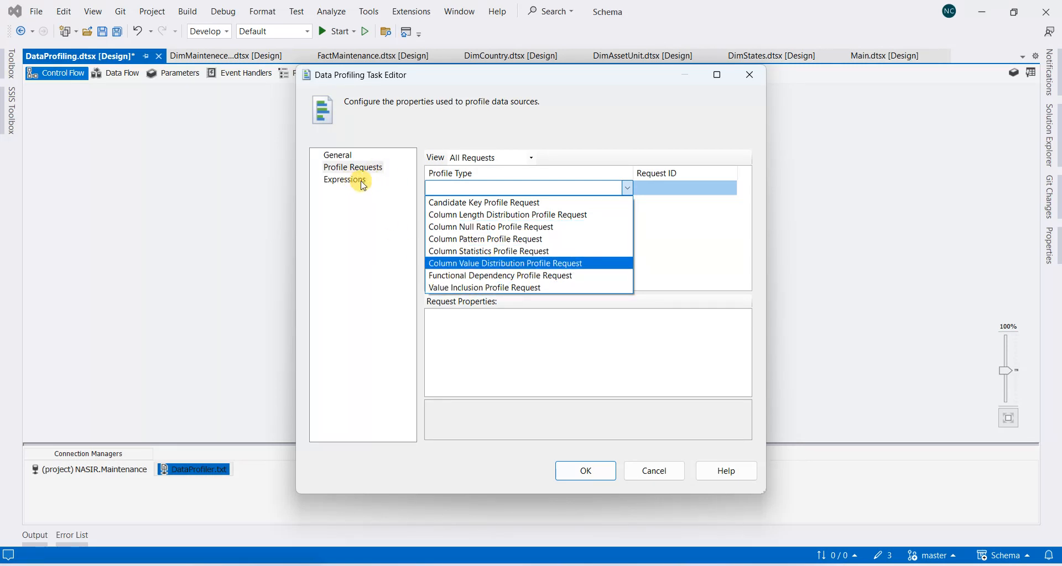
left_click(606, 356)
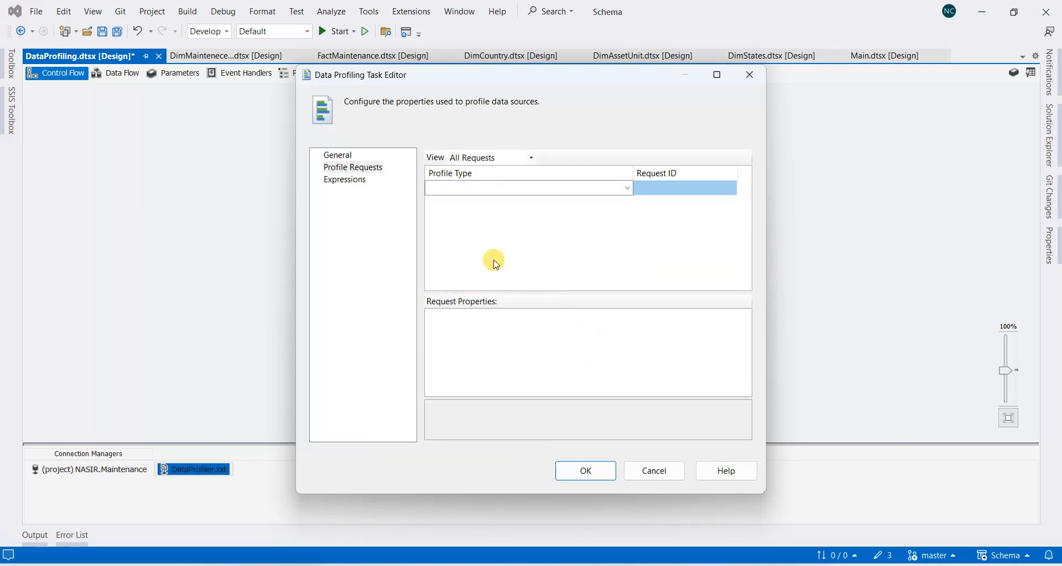
left_click(338, 156)
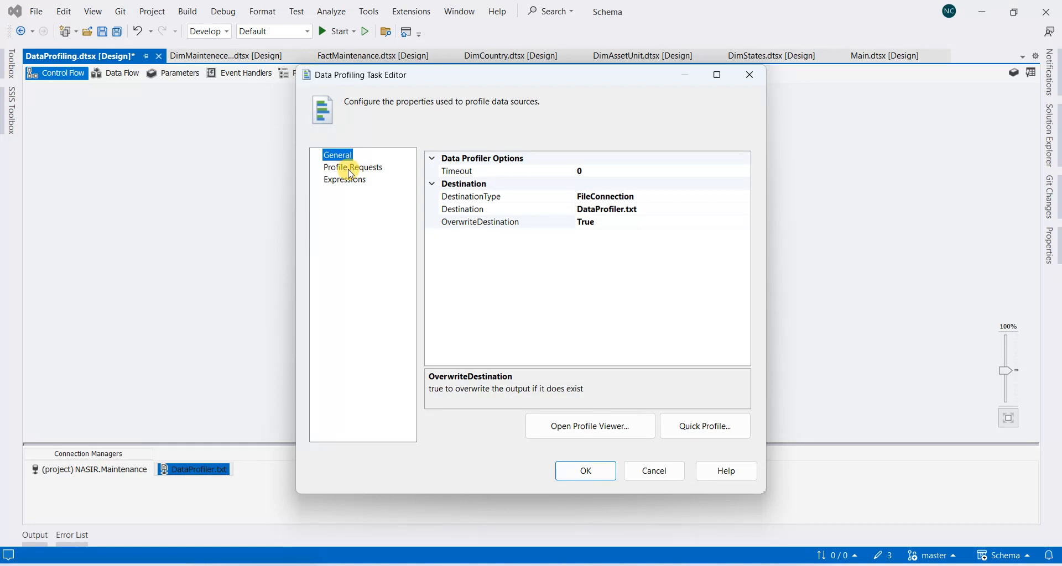
left_click(692, 428)
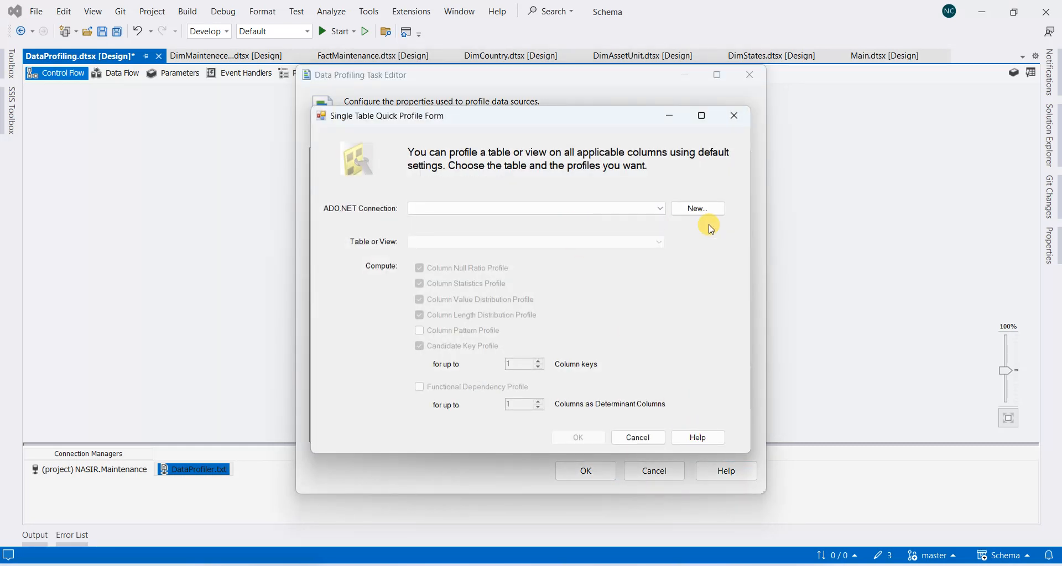
- Quick-profile NASIR.Maintenance table [dbo].[Profilling Data] with Column Pattern Profile also checked
left_click(653, 213)
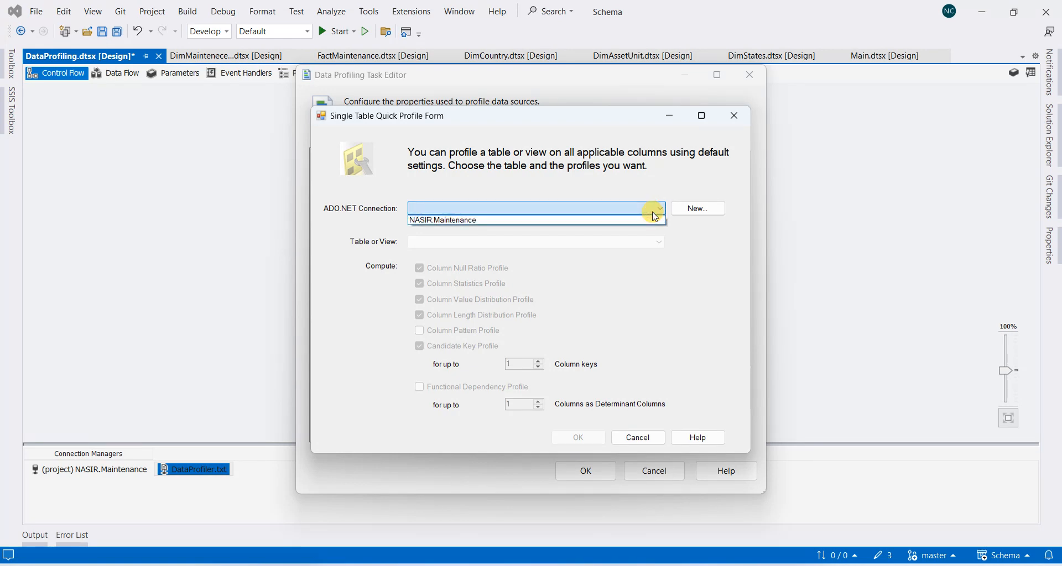
left_click(617, 220)
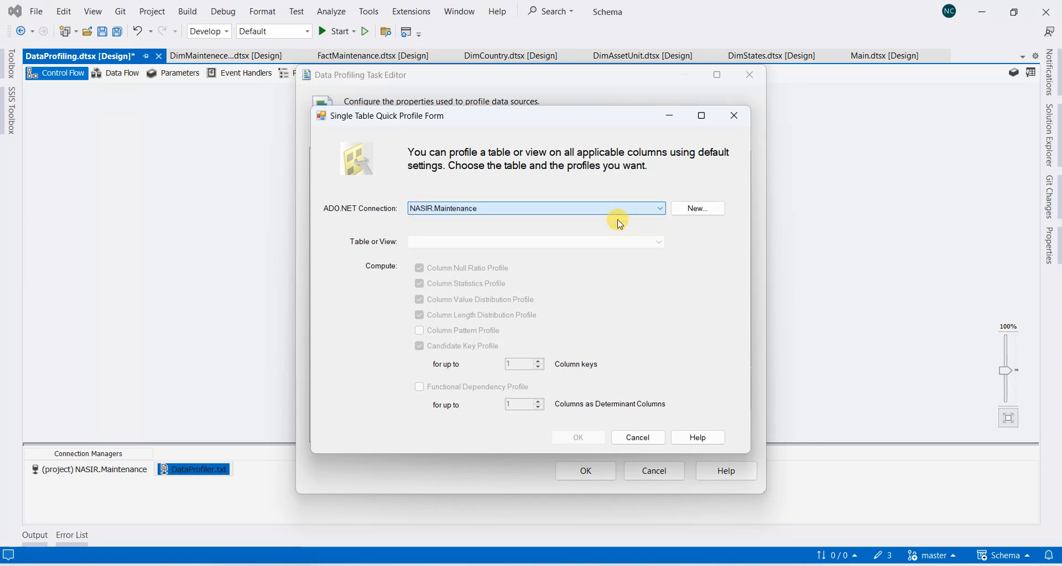
left_click(656, 244)
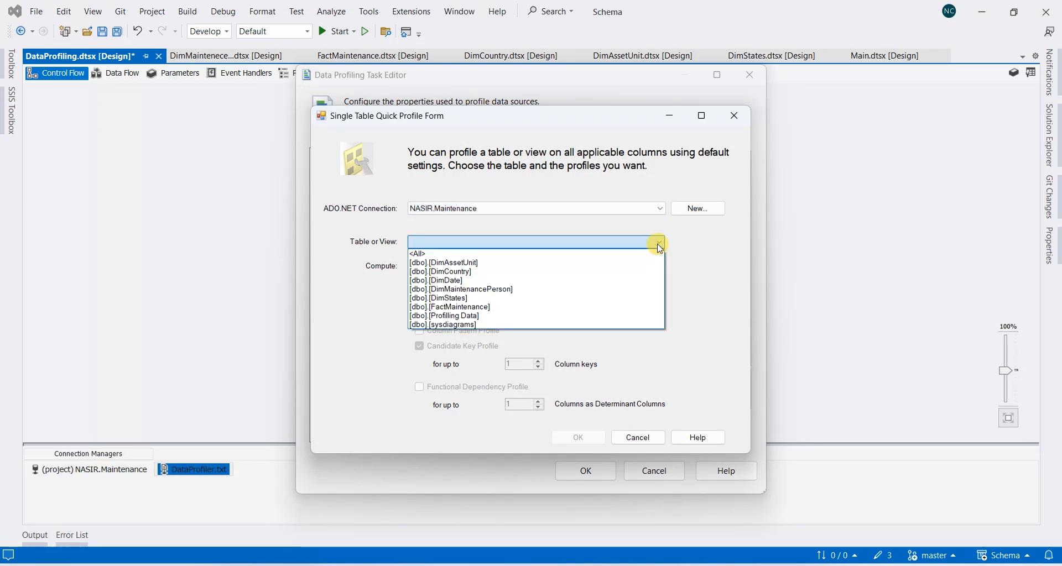
left_click(656, 243)
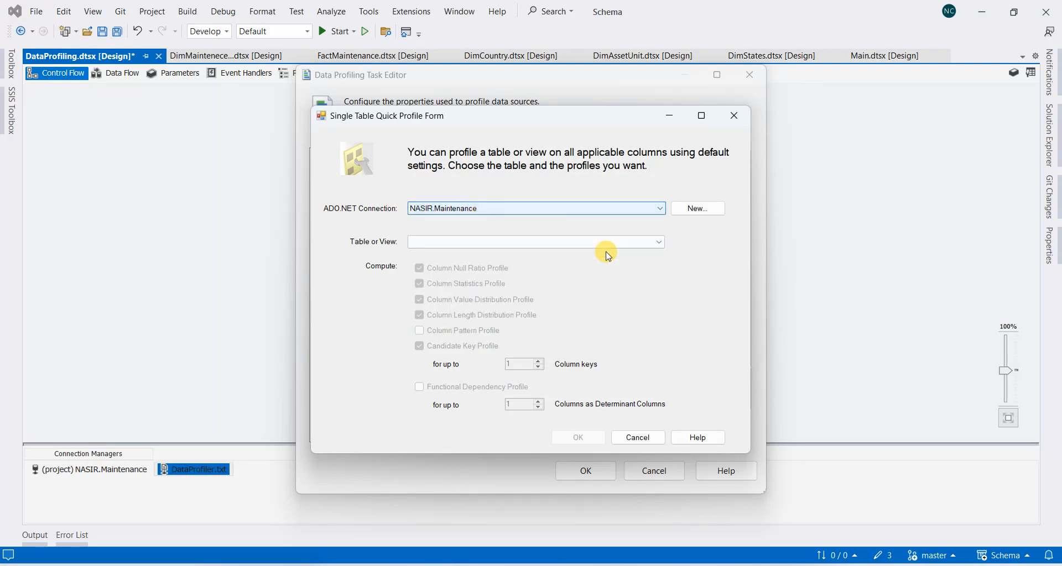
left_click(640, 243)
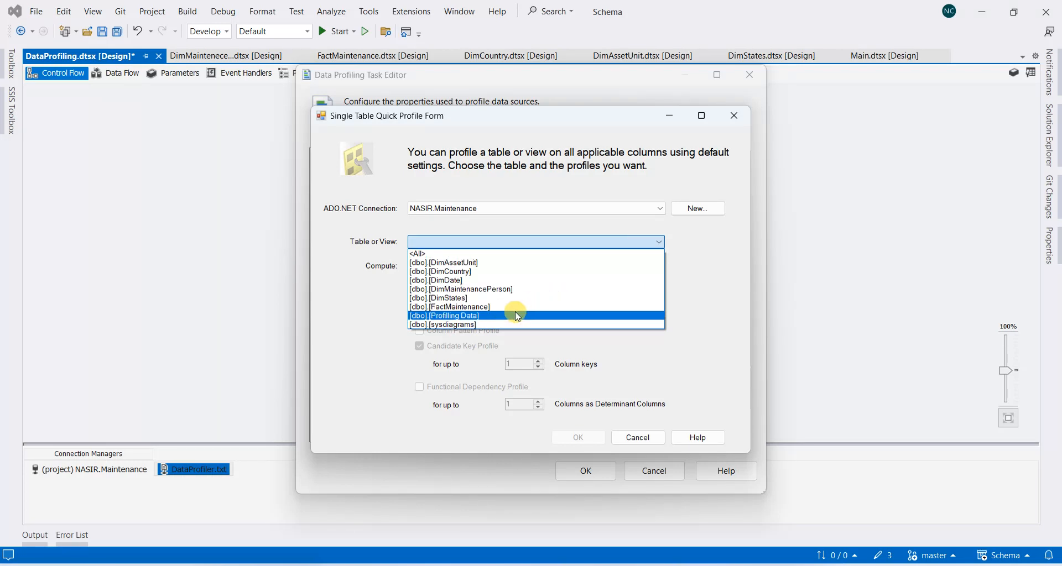
left_click(496, 316)
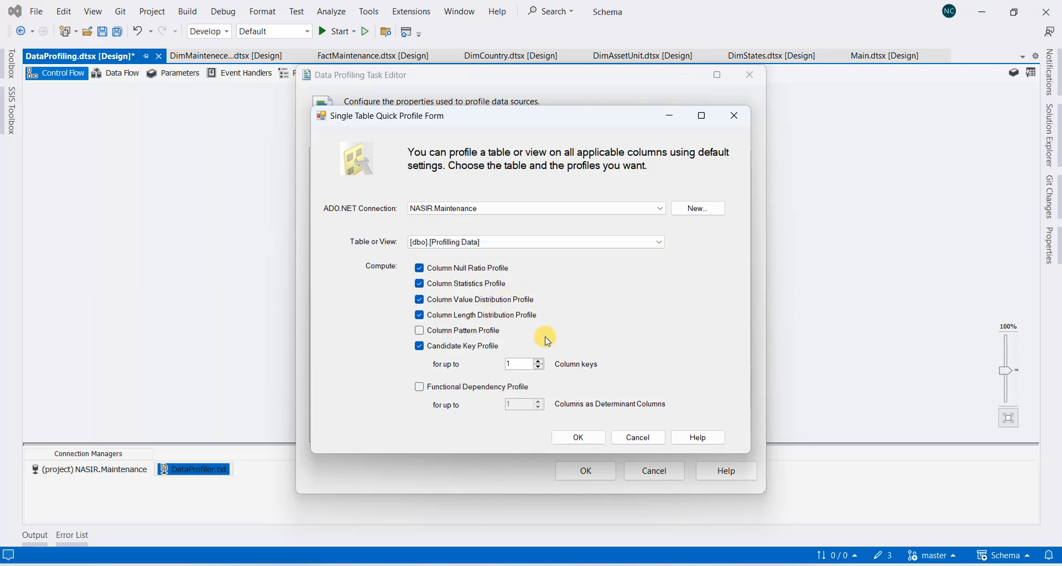
left_click(423, 332)
left_click(571, 433)
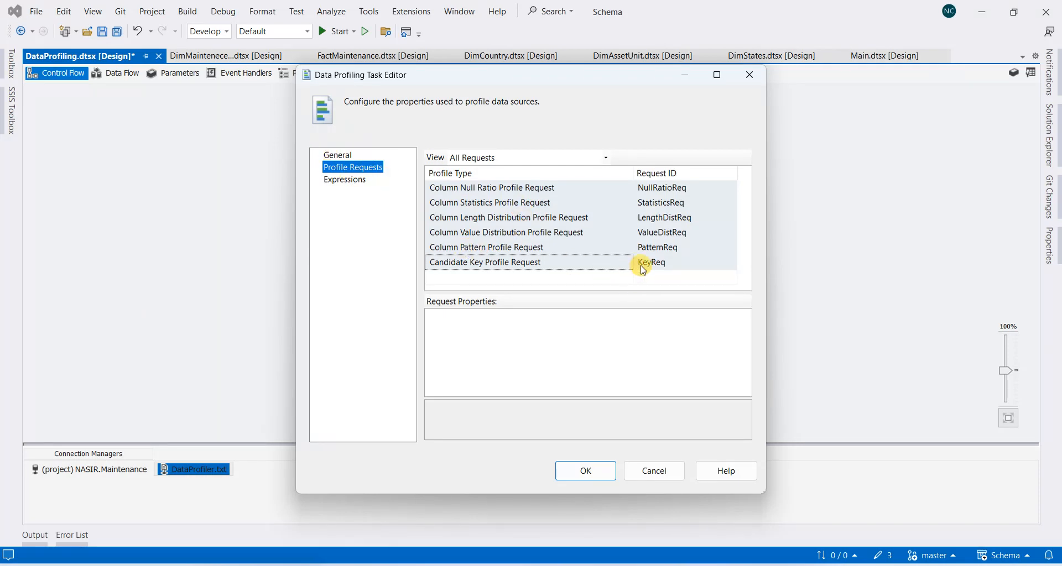
- Glance at the Expressions page, return to Profile Requests and save the task settings
left_click(343, 179)
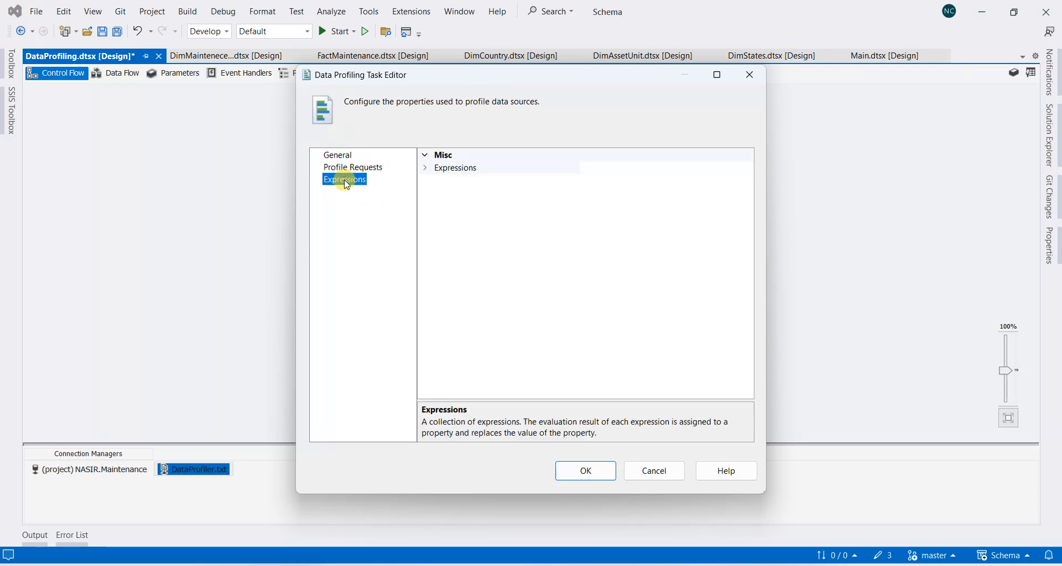
left_click(355, 169)
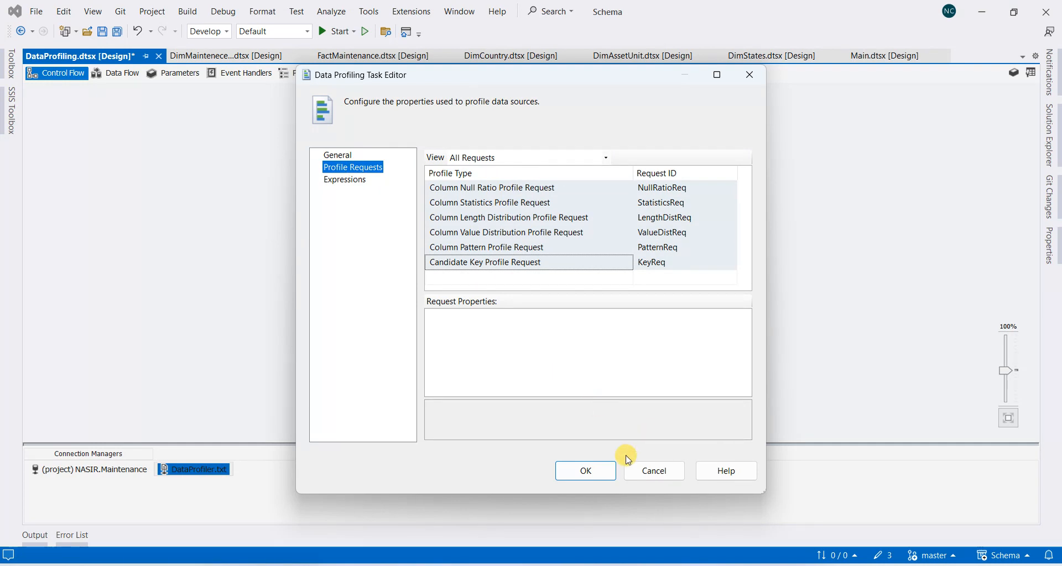
left_click(579, 473)
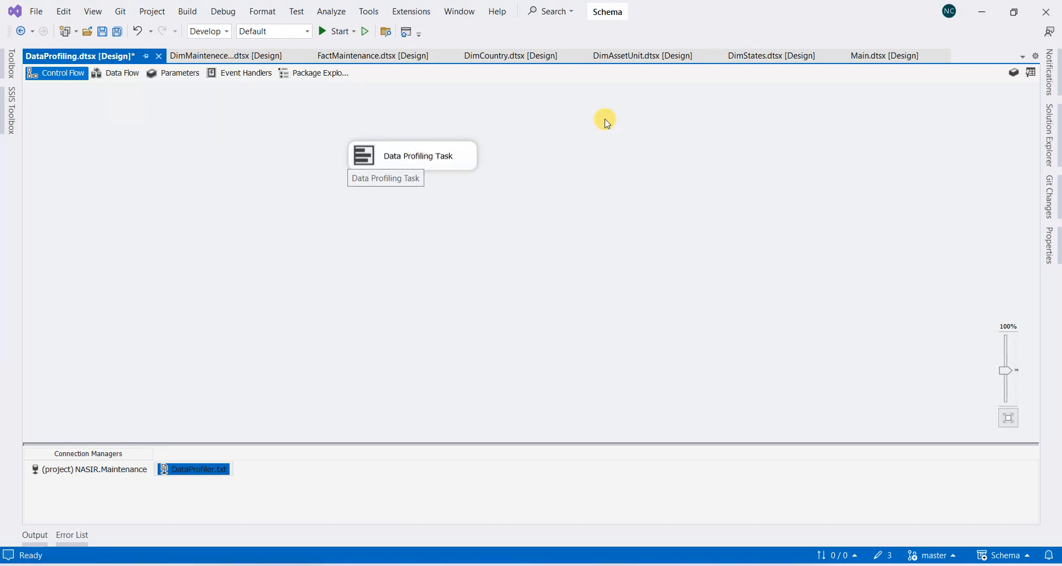
- Make DataProfiling.dtsx the startup package in Solution Explorer and run it
left_click(1050, 133)
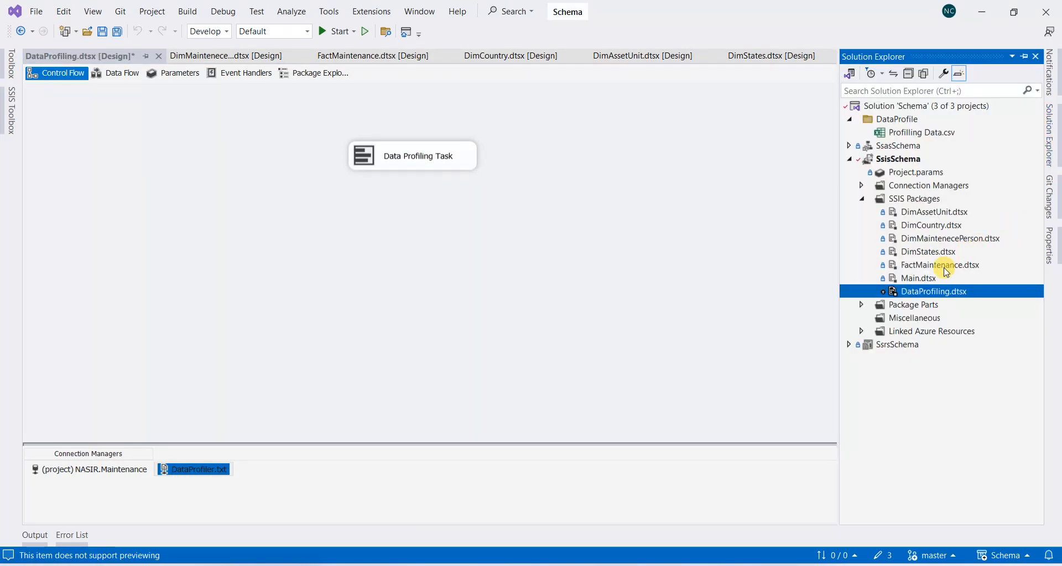
right_click(923, 295)
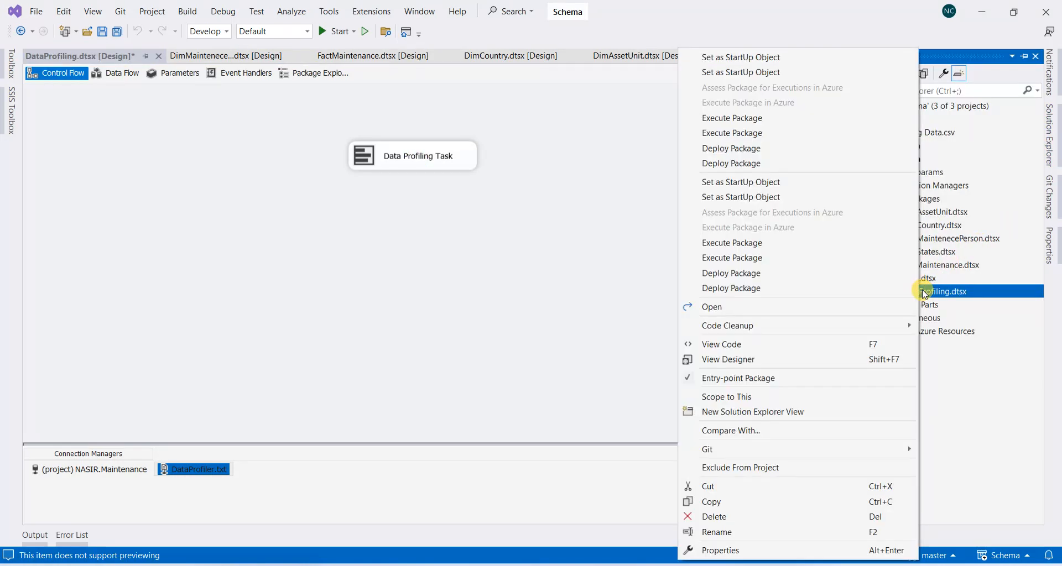
left_click(768, 58)
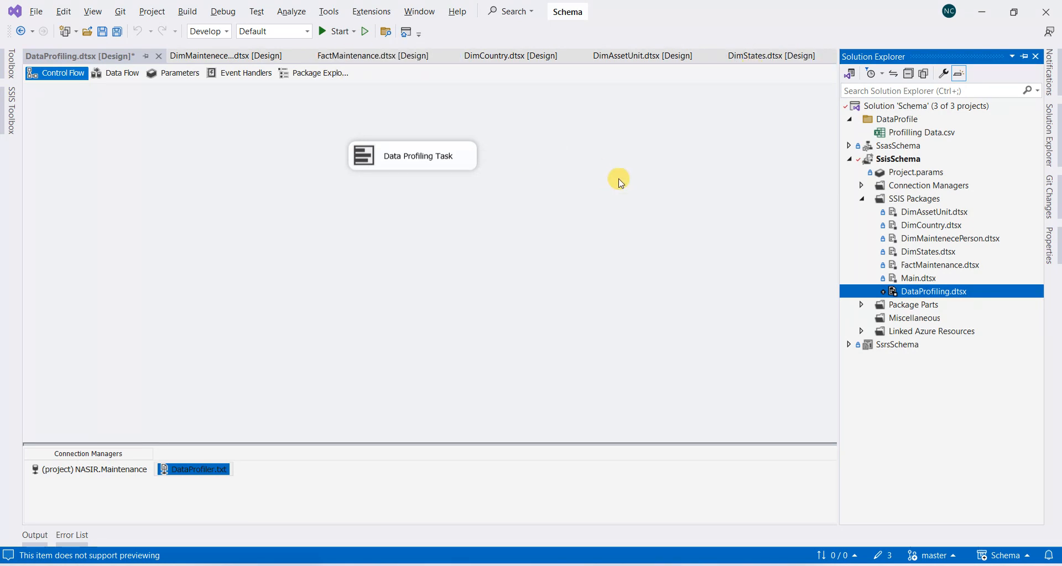
left_click(331, 31)
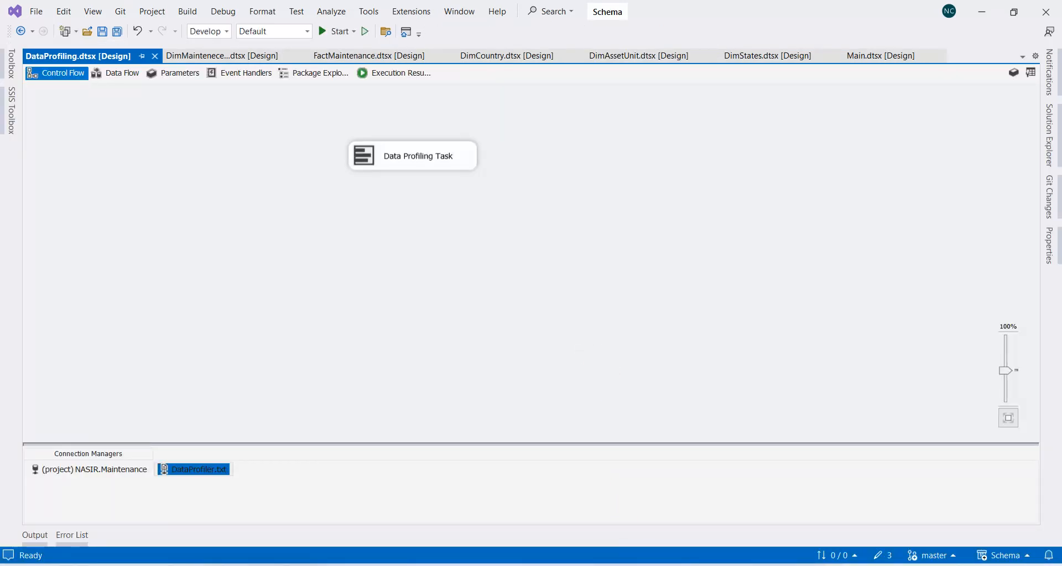
- View DataProfiler.txt's XML profile output from the lab4 folder in Notepad and close it
key("alt+Tab")
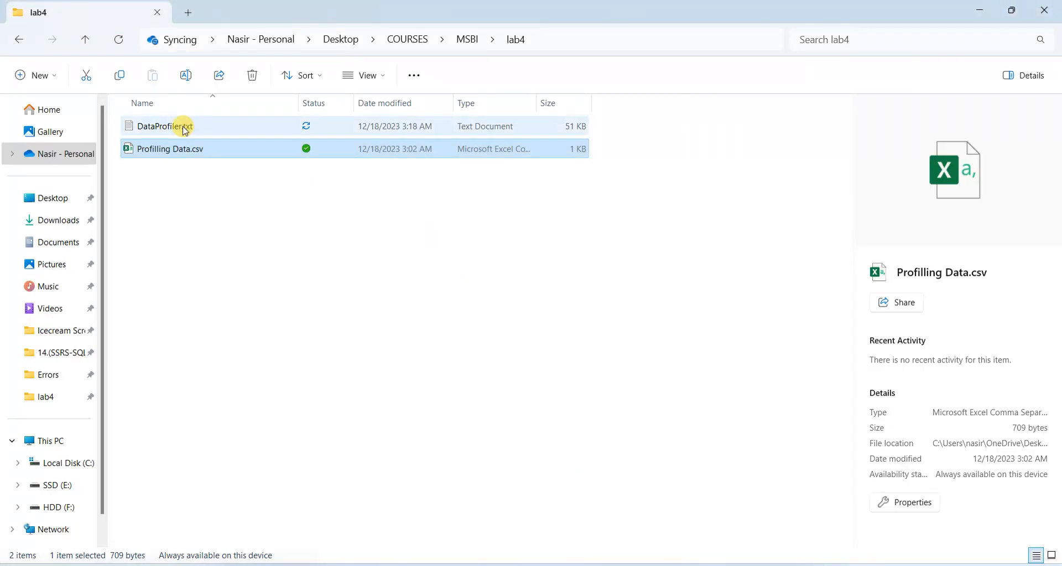
left_click(185, 129)
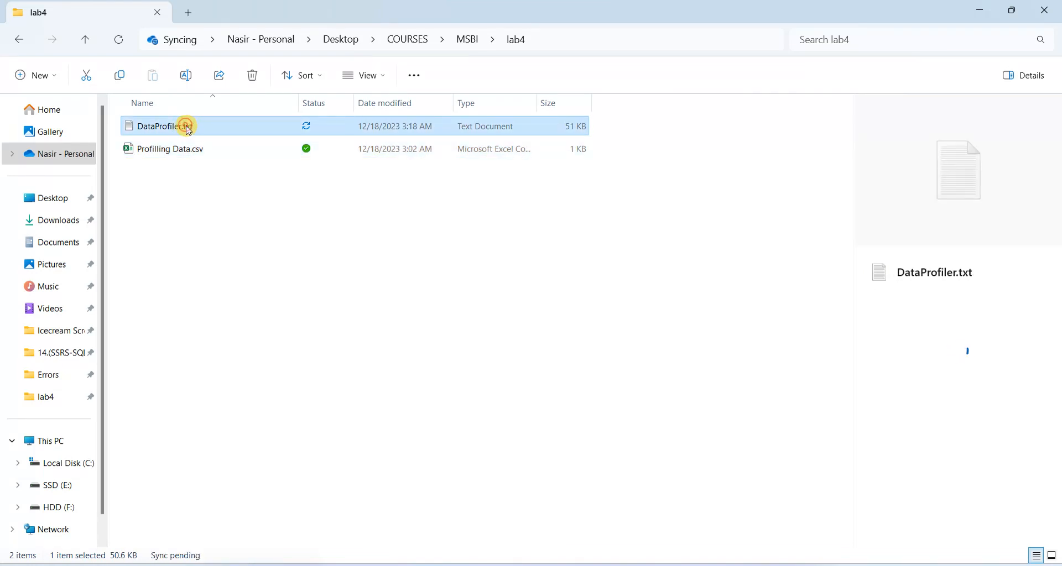
left_click(187, 130)
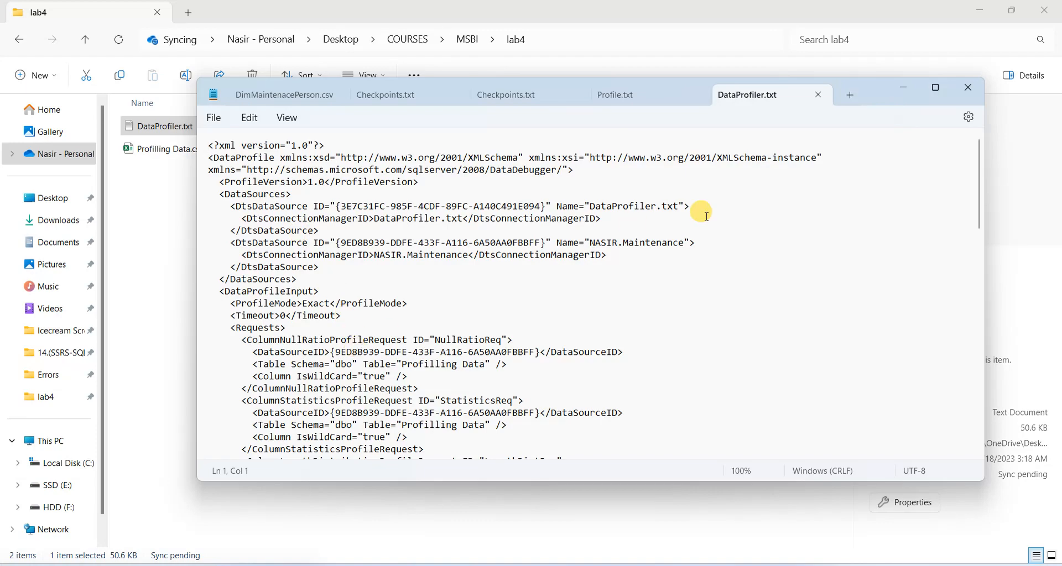
mouse_move(979, 190)
left_mouse_down()
mouse_move(980, 447)
mouse_move(978, 77)
left_mouse_up()
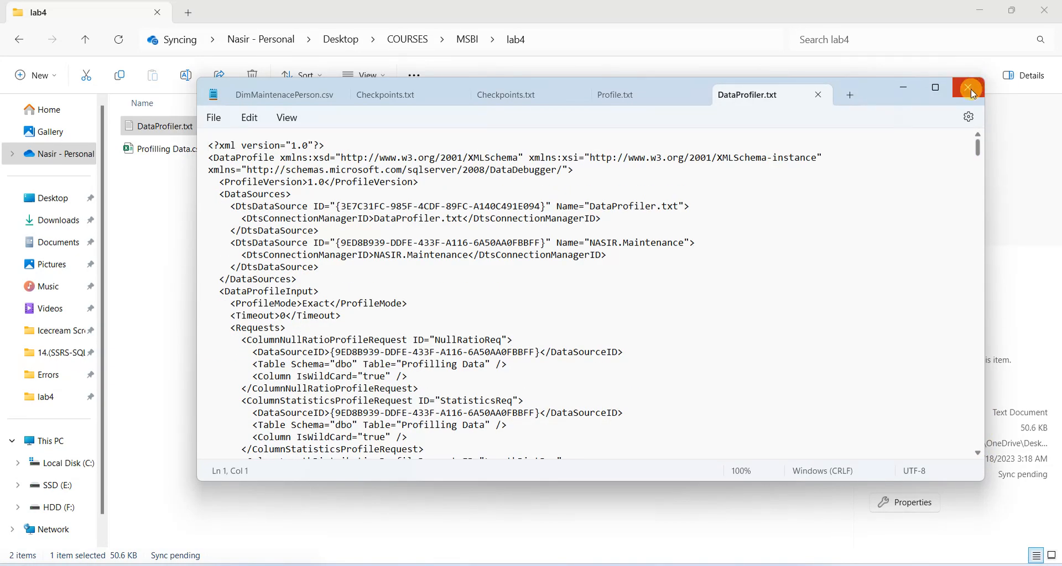
left_click(971, 89)
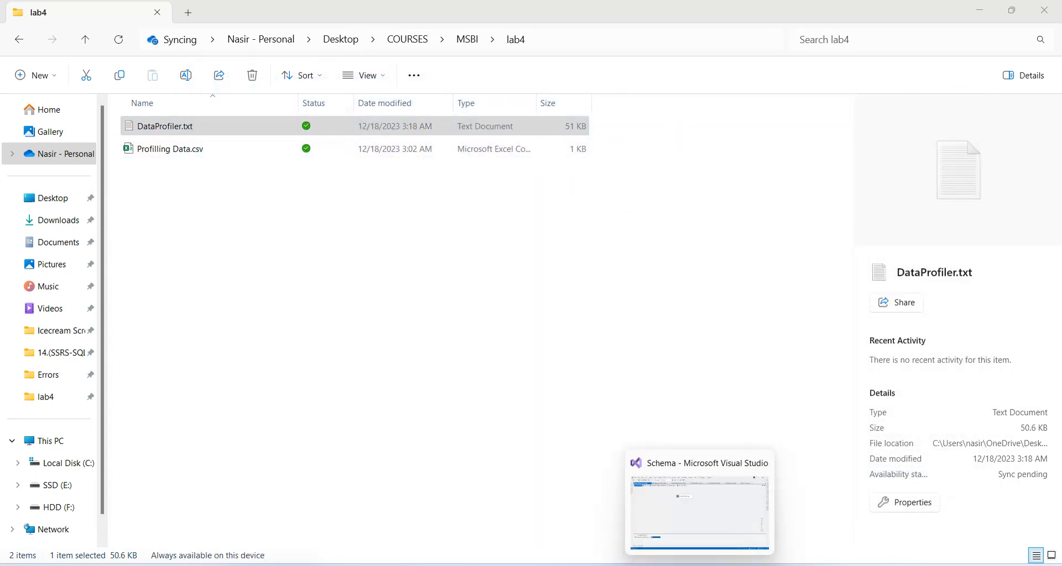
- Return to Visual Studio and reopen the Data Profiling Task editor
left_click(700, 506)
double_click(432, 155)
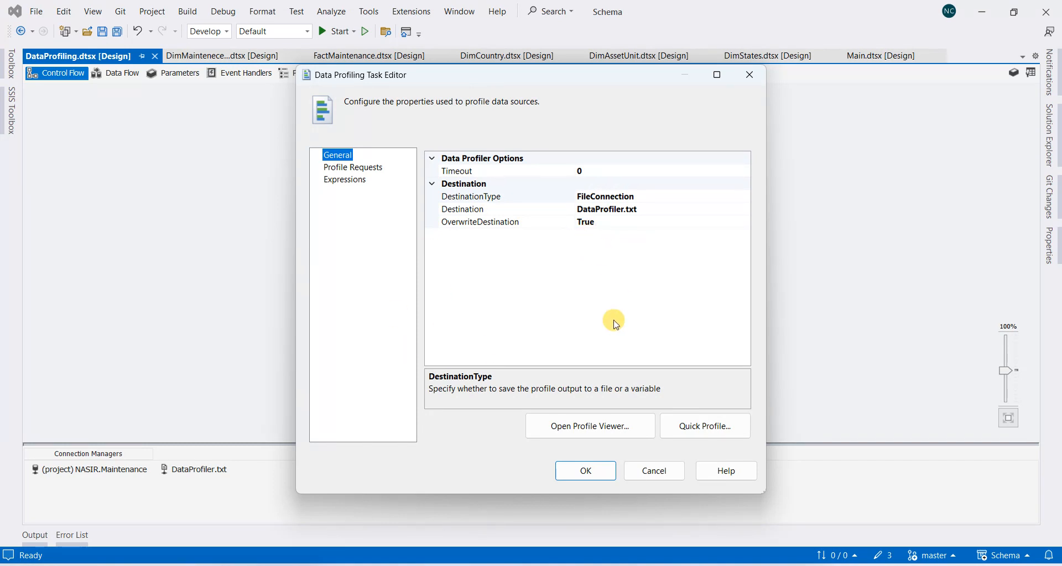
- Launch the Data Profile Viewer and review the Candidate Key Profiles for CustName and NIN
left_click(652, 471)
double_click(432, 156)
left_click(582, 424)
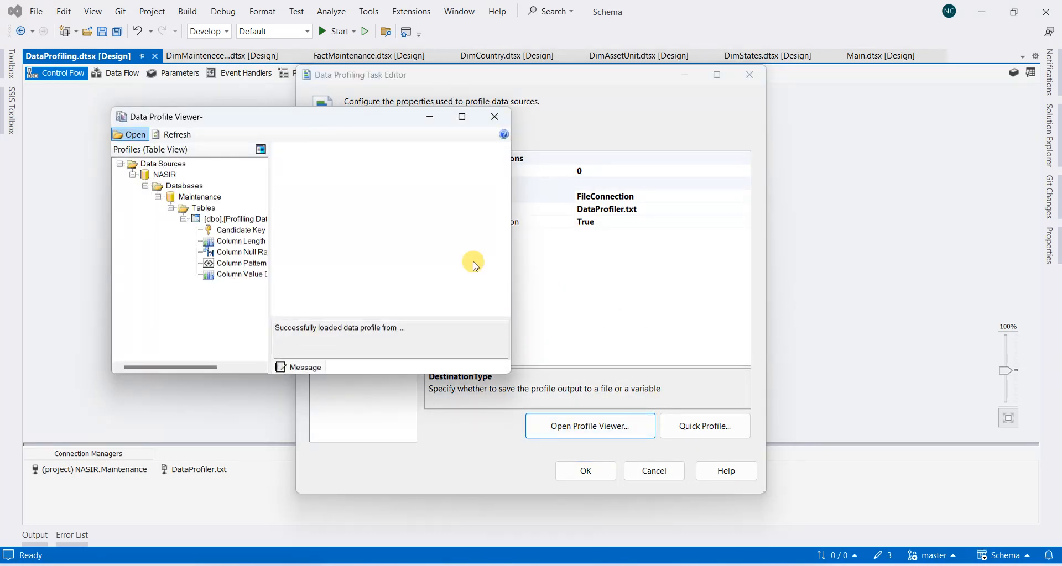
left_click_drag(307, 121, 490, 131)
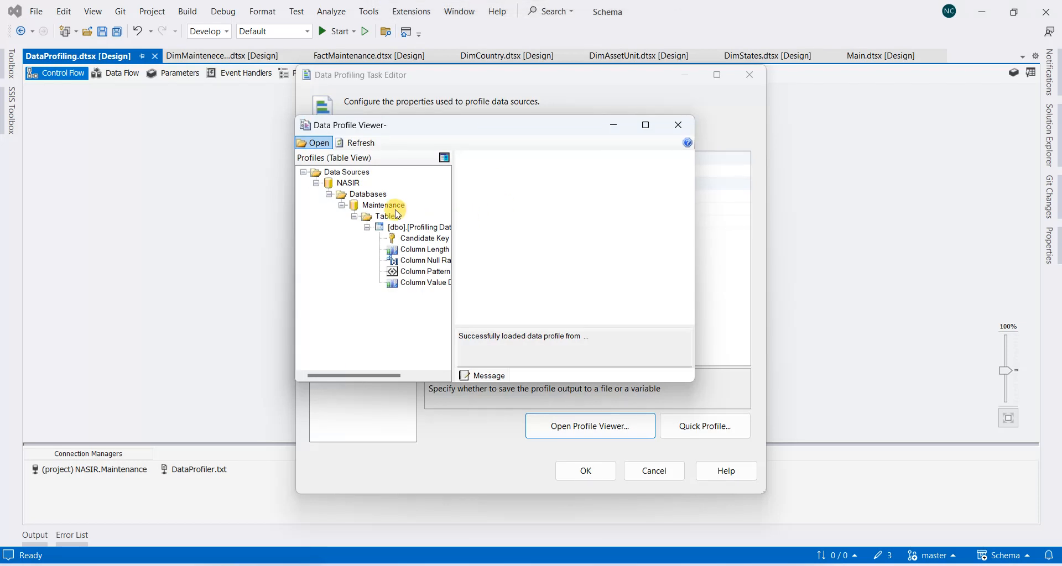
left_click(426, 238)
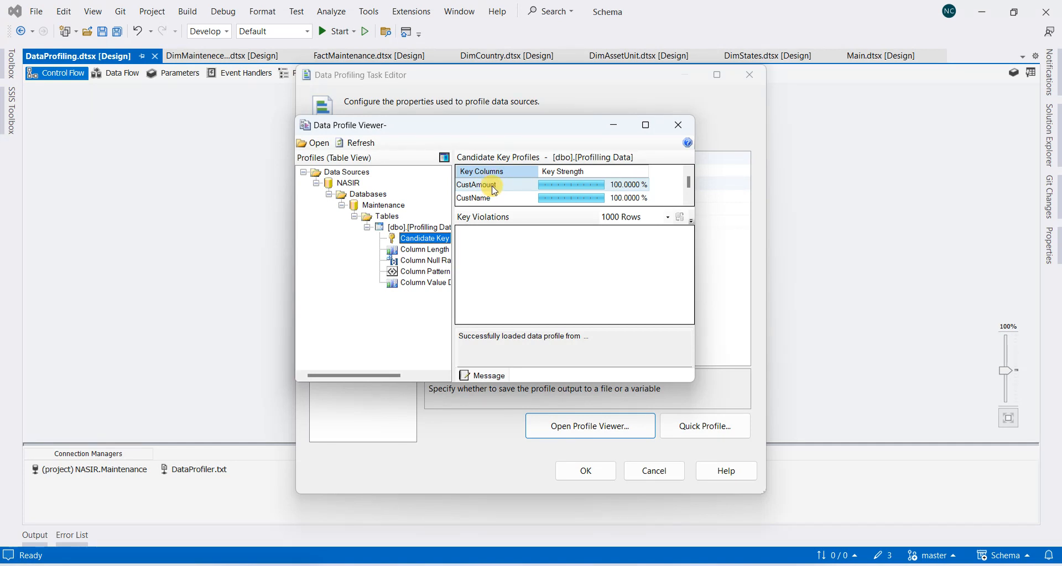
left_click(487, 199)
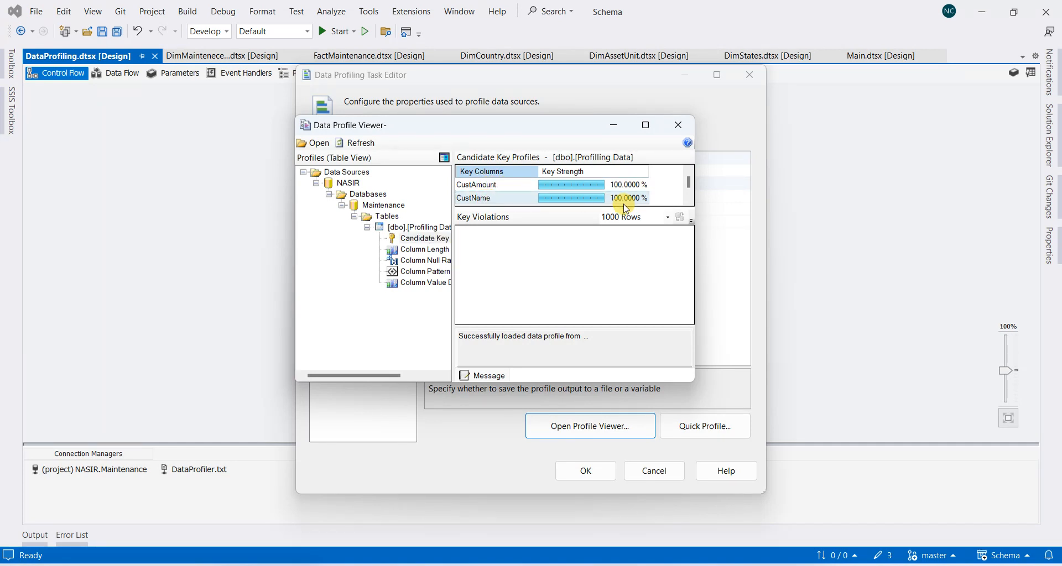
left_click_drag(687, 178, 687, 196)
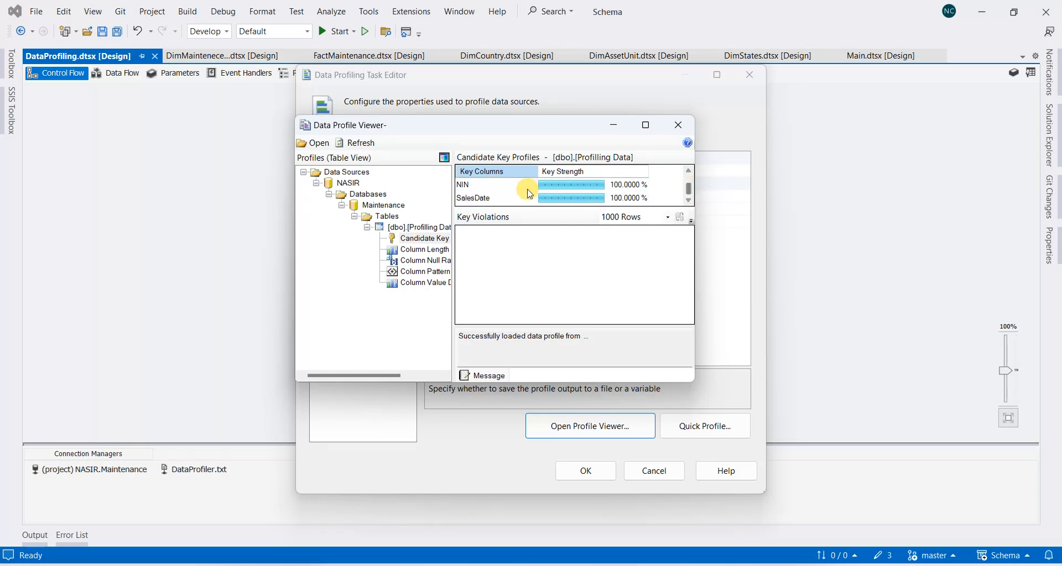
left_click(497, 186)
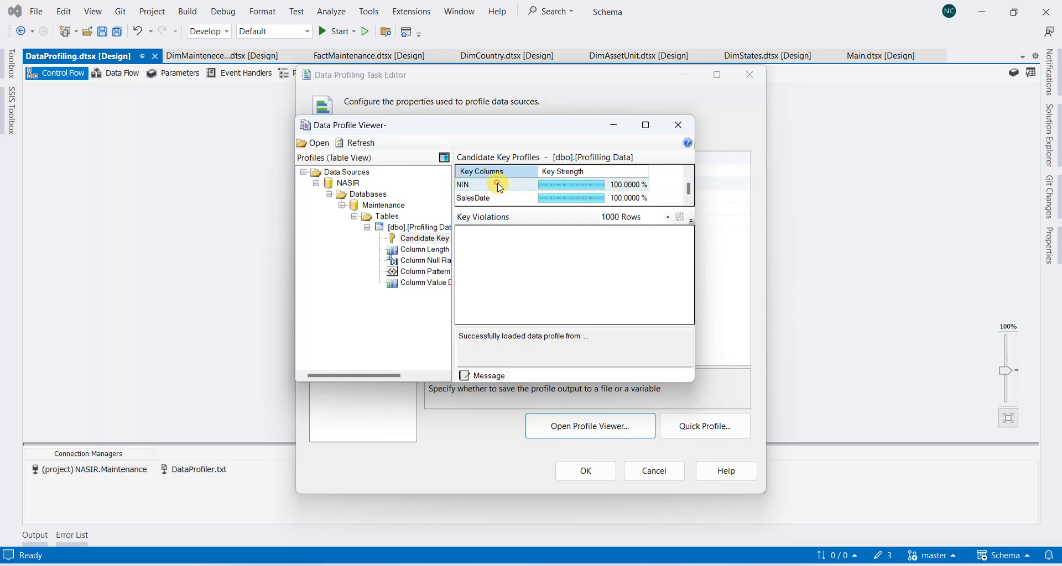
- Maximize the viewer and review Column Length Distribution for CountryName through NIN
left_click(419, 254)
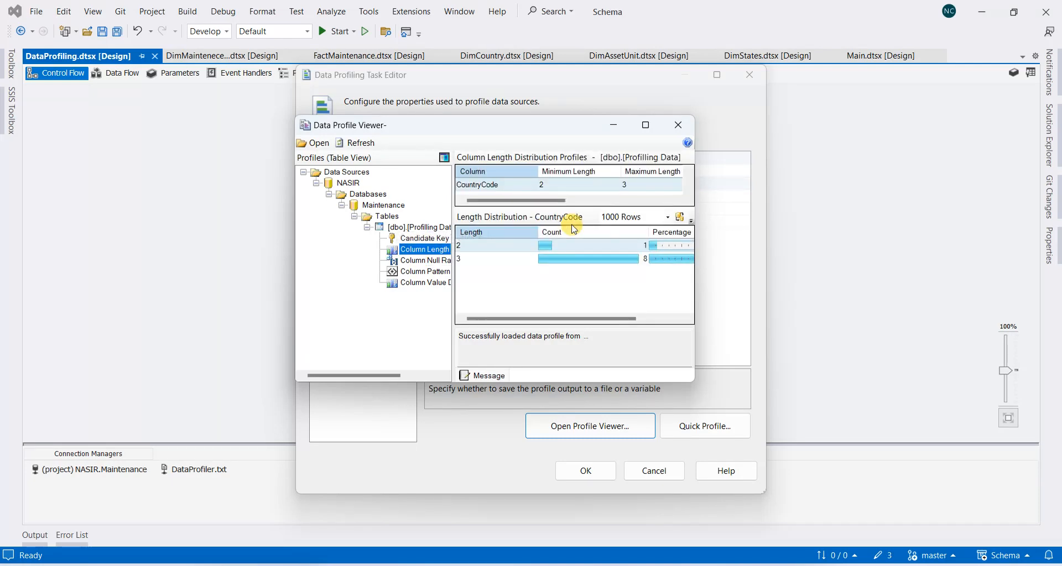
left_click(644, 121)
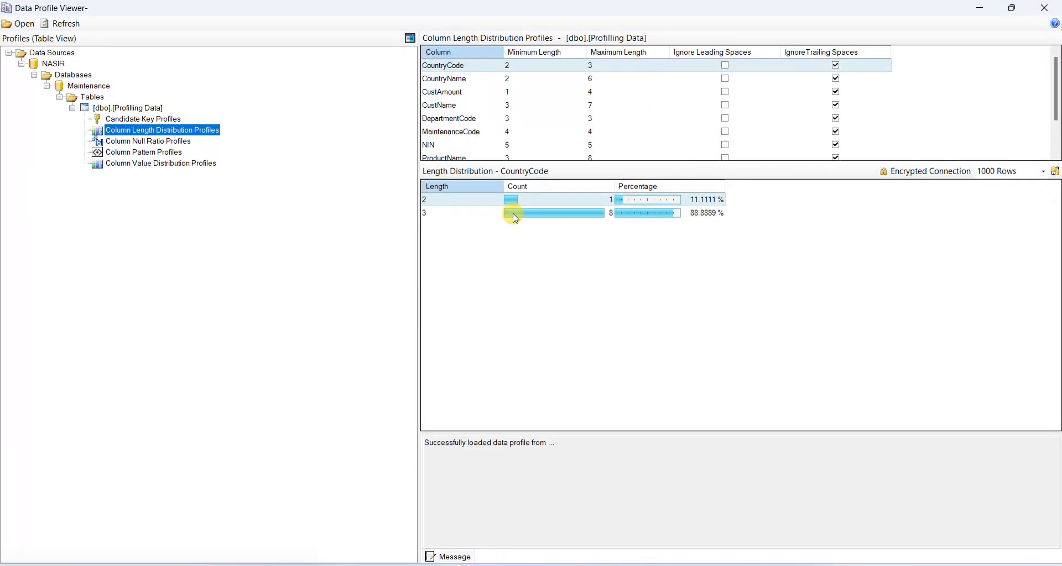
left_click_drag(417, 224, 302, 230)
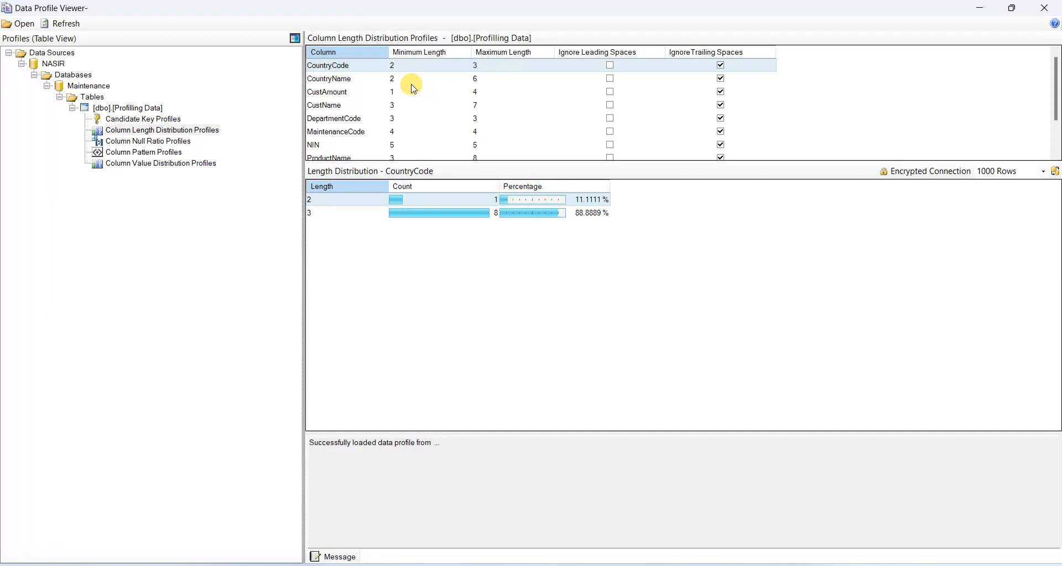
left_click(360, 80)
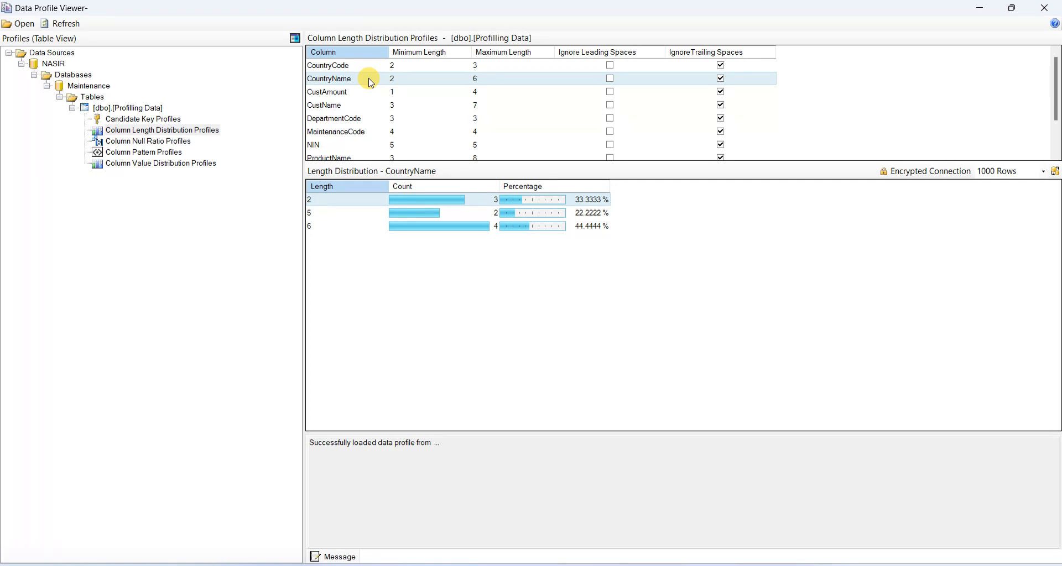
left_click(344, 92)
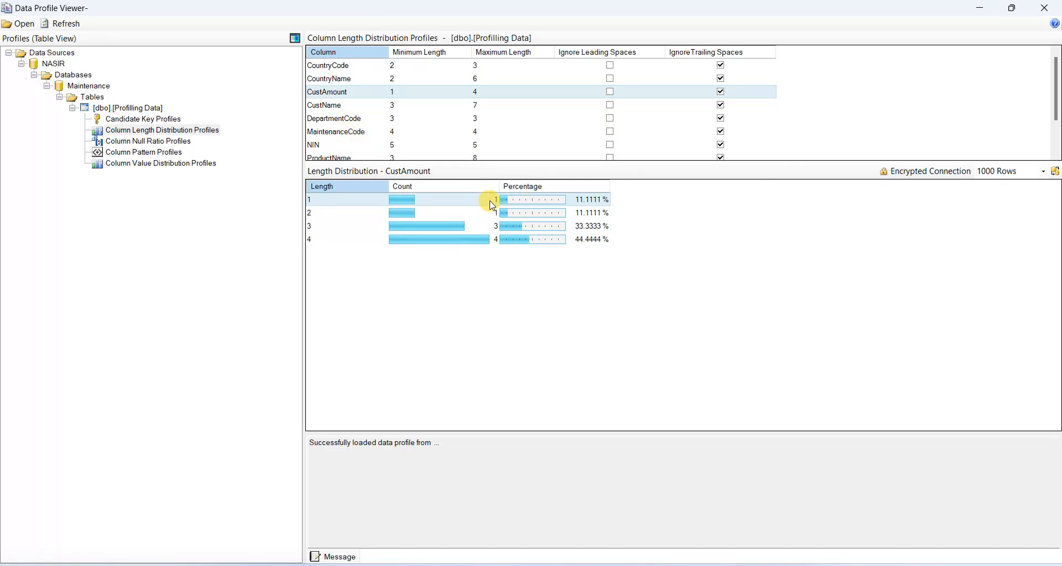
left_click(371, 106)
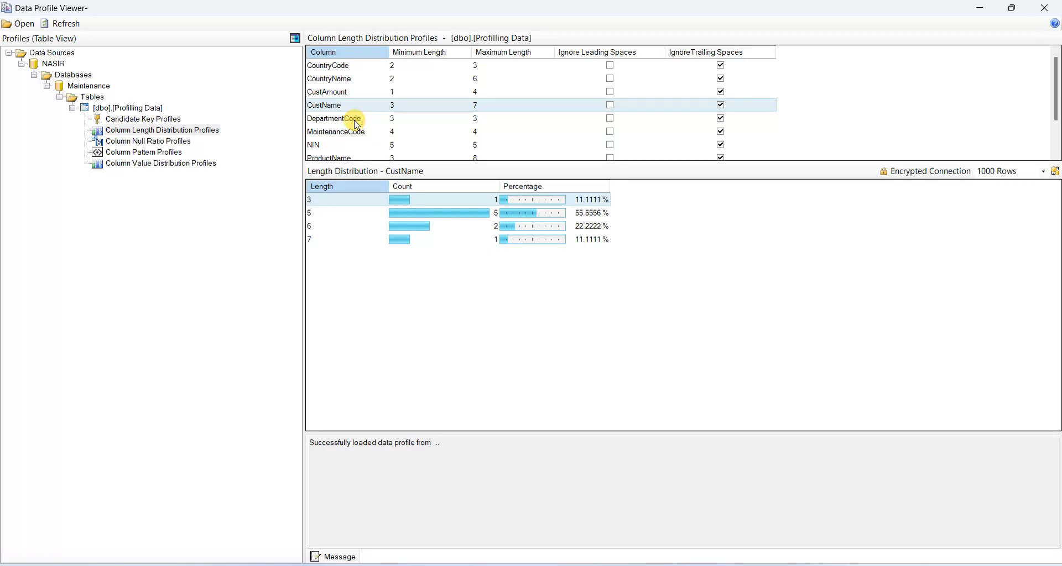
left_click(355, 124)
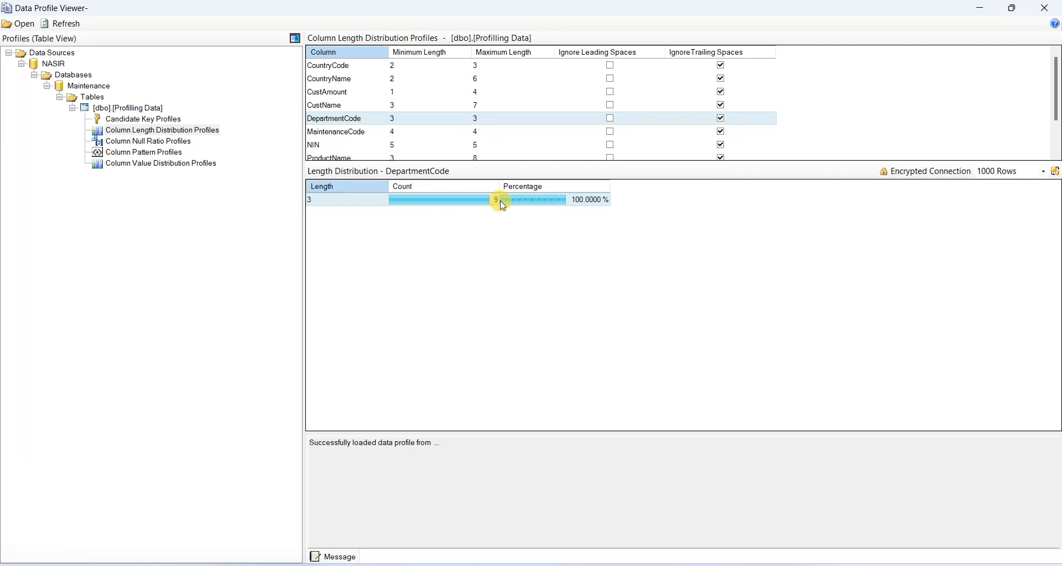
left_click(357, 135)
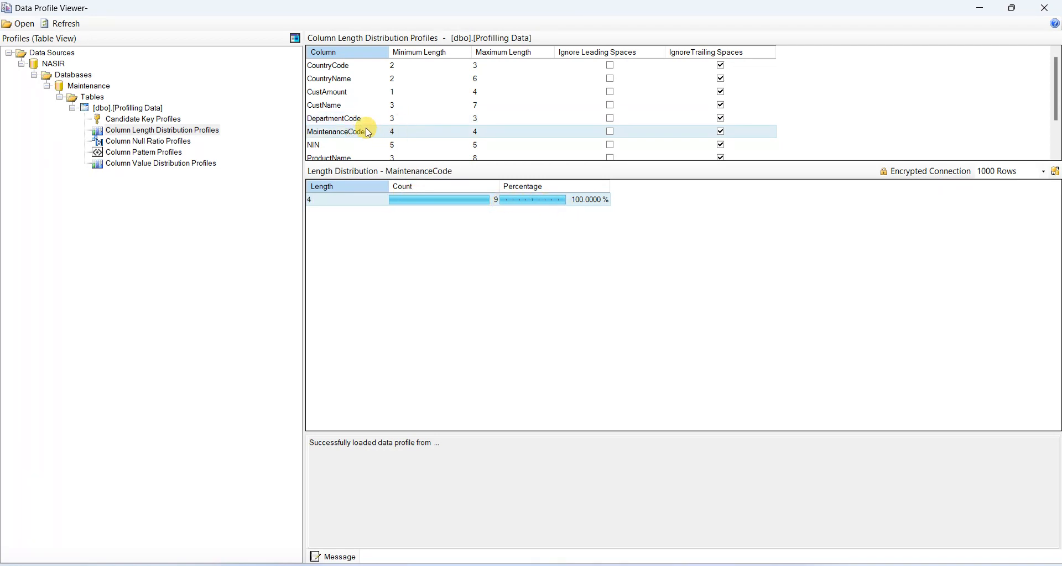
left_click(321, 148)
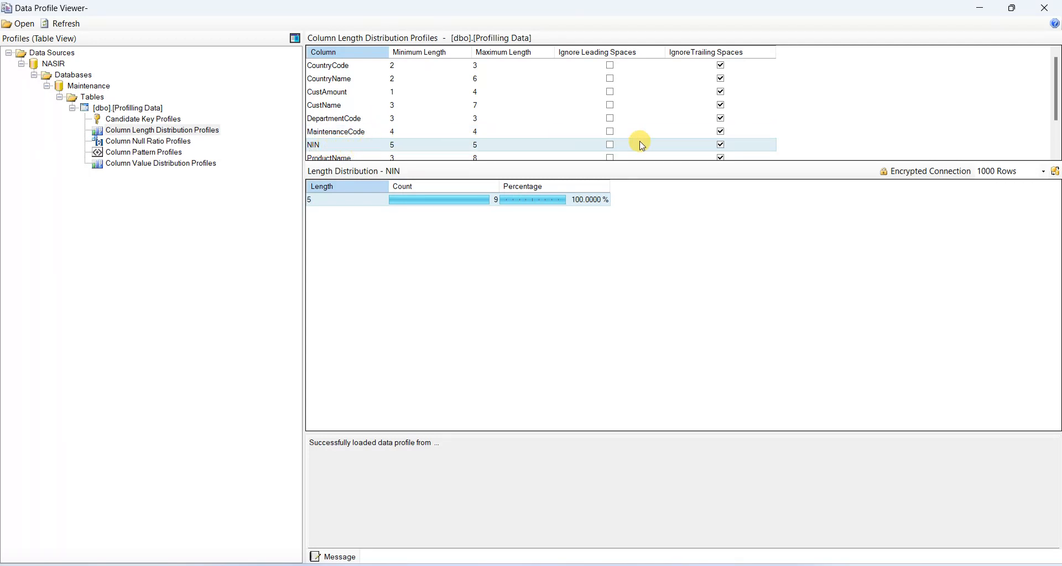
left_click_drag(1058, 86, 1059, 118)
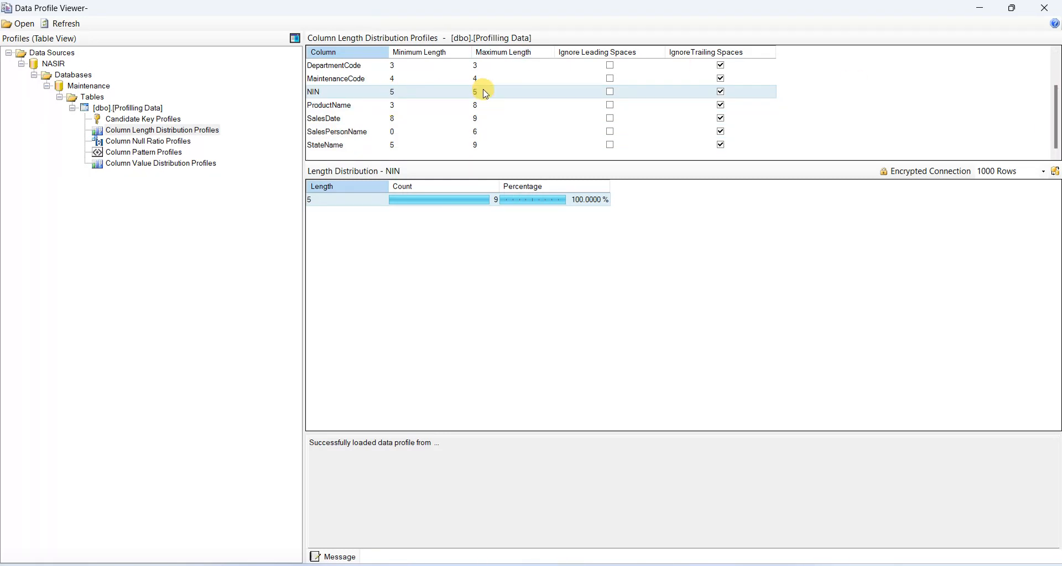
- Review length distributions for ProductName, SalesDate, SalesPersonName and StateName, then show Column Null Ratio Profiles
left_click(352, 107)
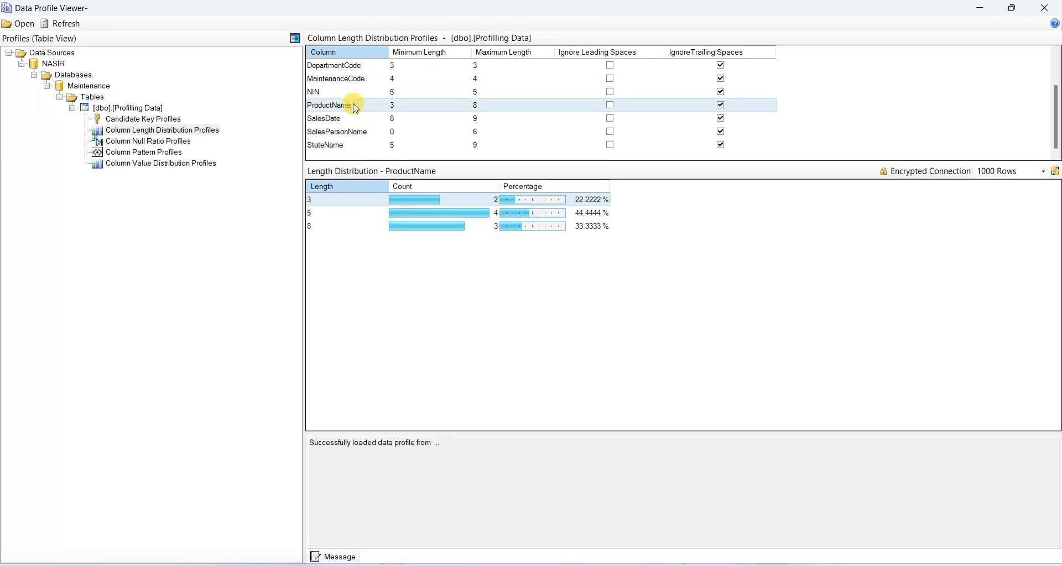
left_click(337, 124)
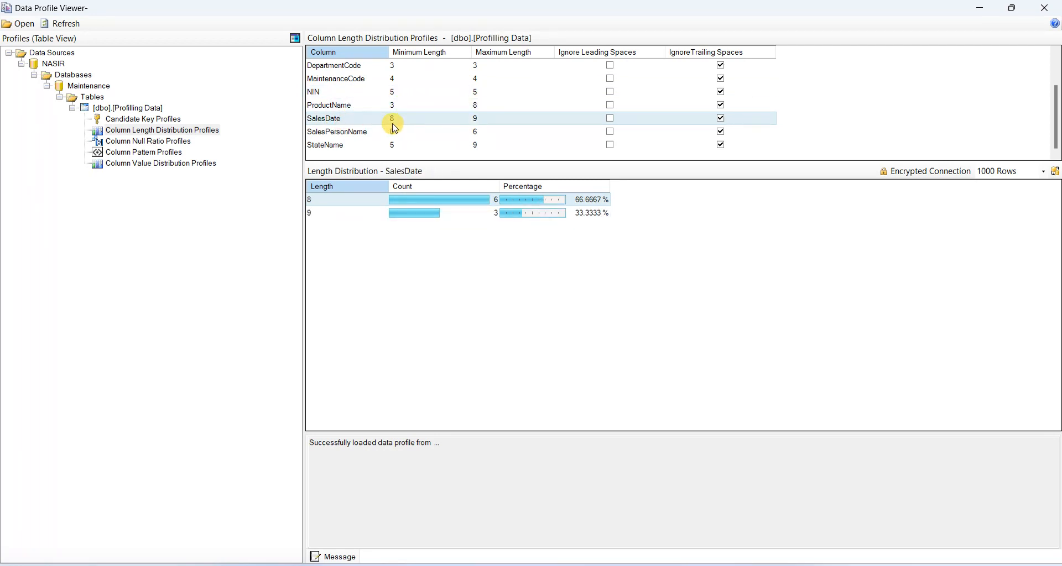
left_click(341, 135)
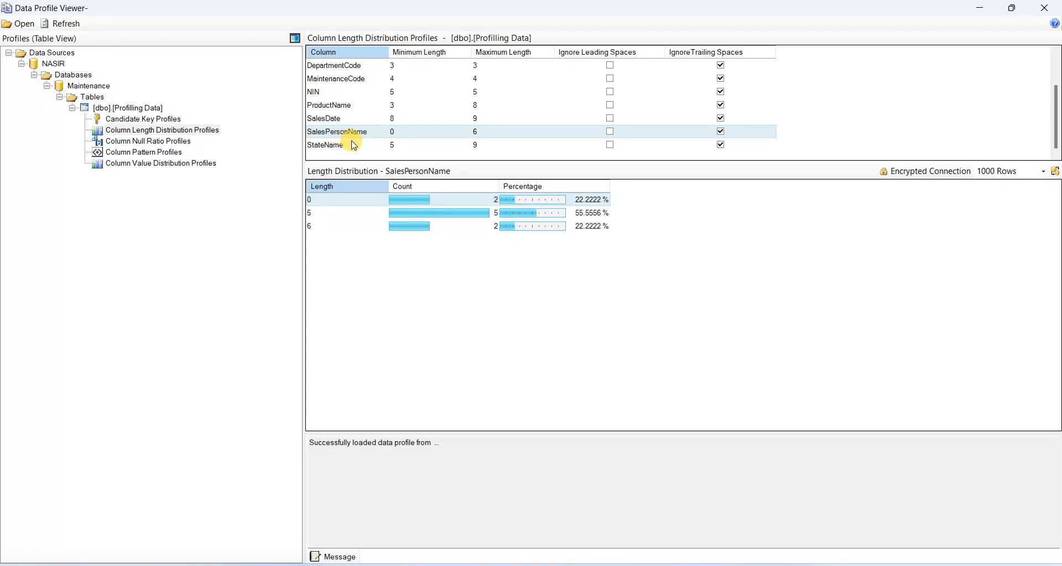
left_click(349, 145)
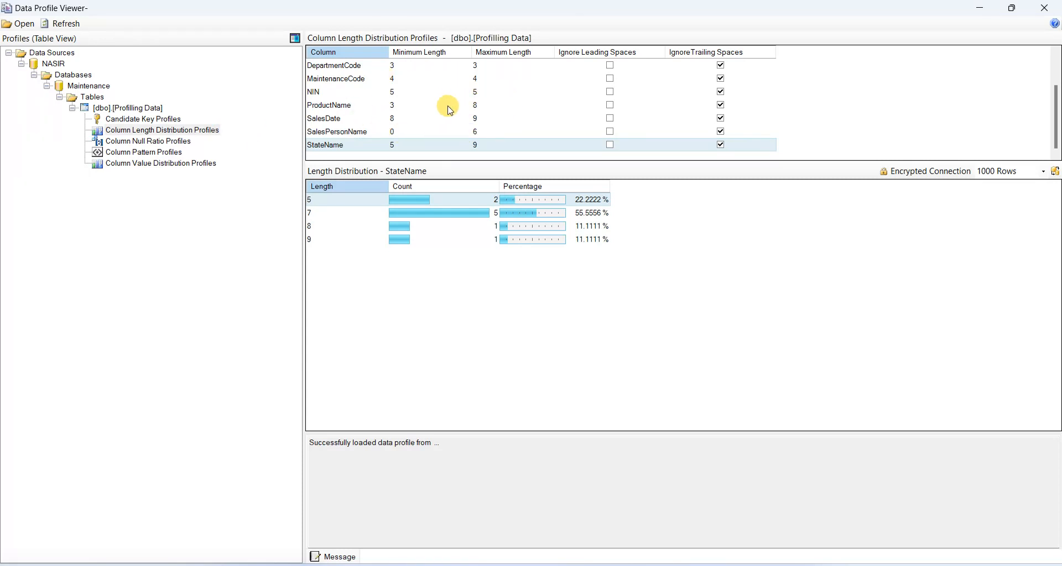
left_click(160, 142)
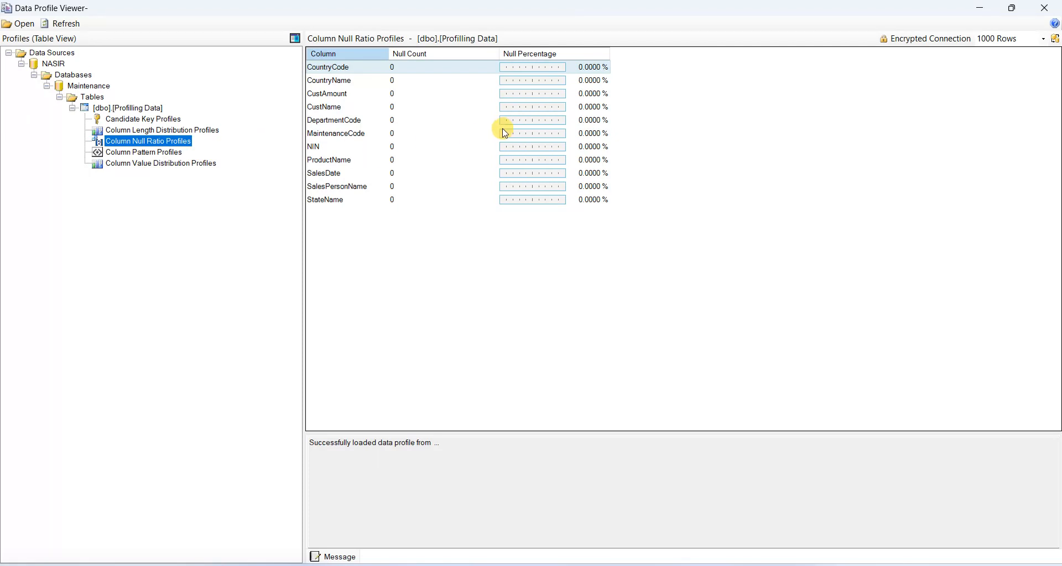
- Restore the Data Profile Viewer to a smaller window after confirming zero nulls in every column
left_click(1004, 8)
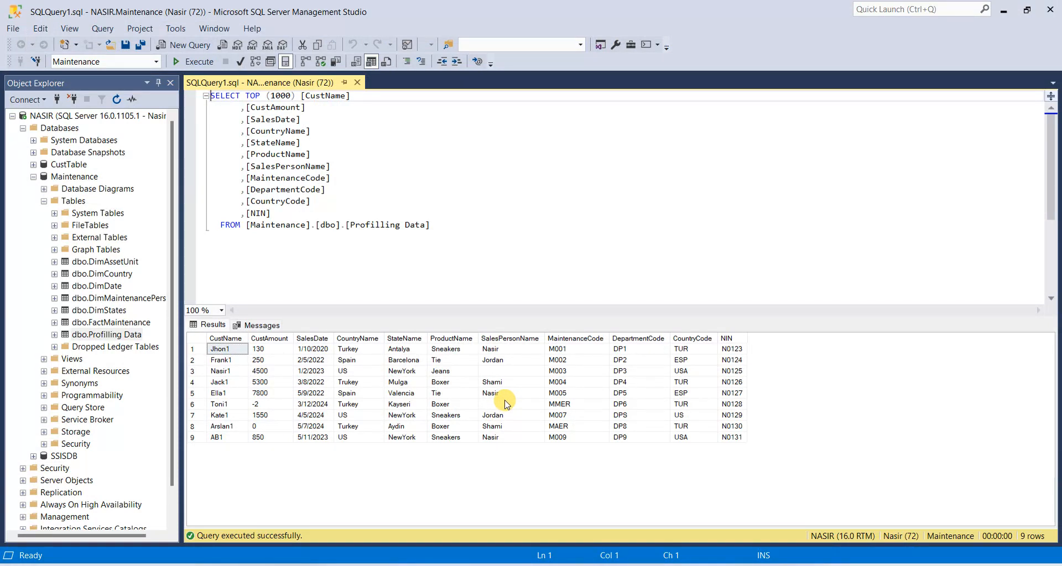
left_click(504, 402)
left_click(501, 371)
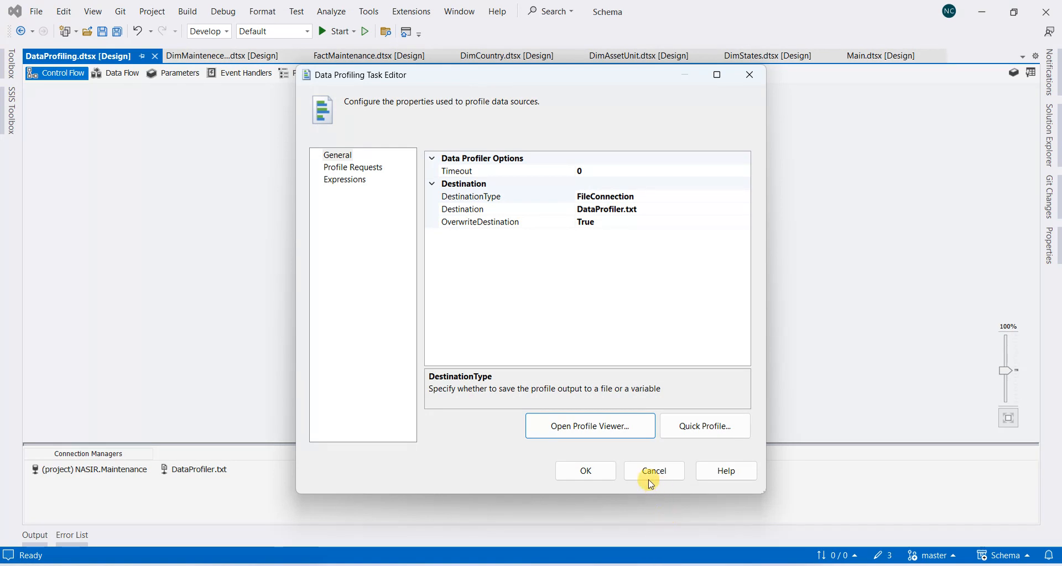
- Reopen the Data Profile Viewer from the task editor and maximize it
left_click(599, 418)
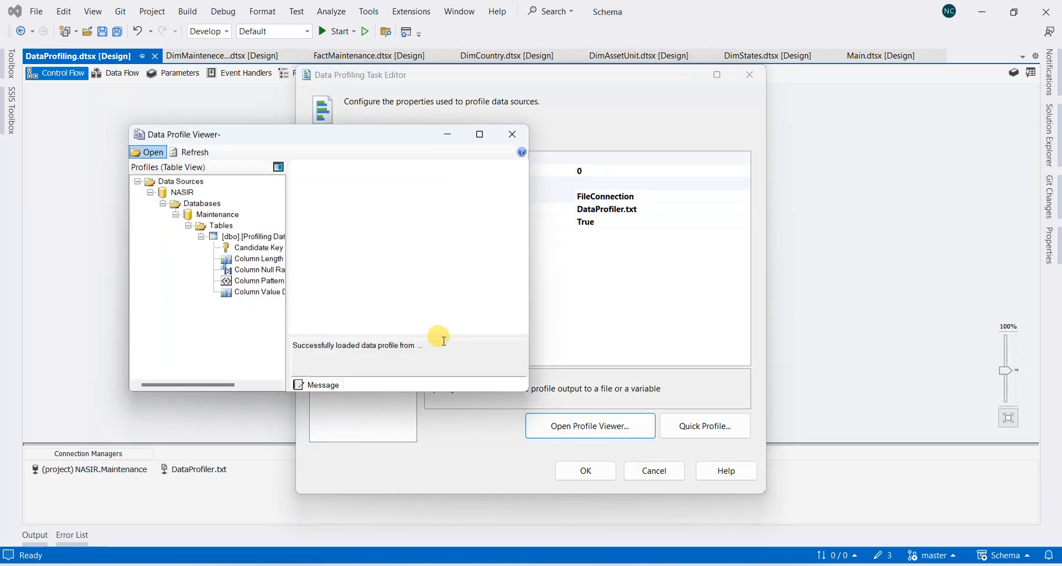
left_click(512, 134)
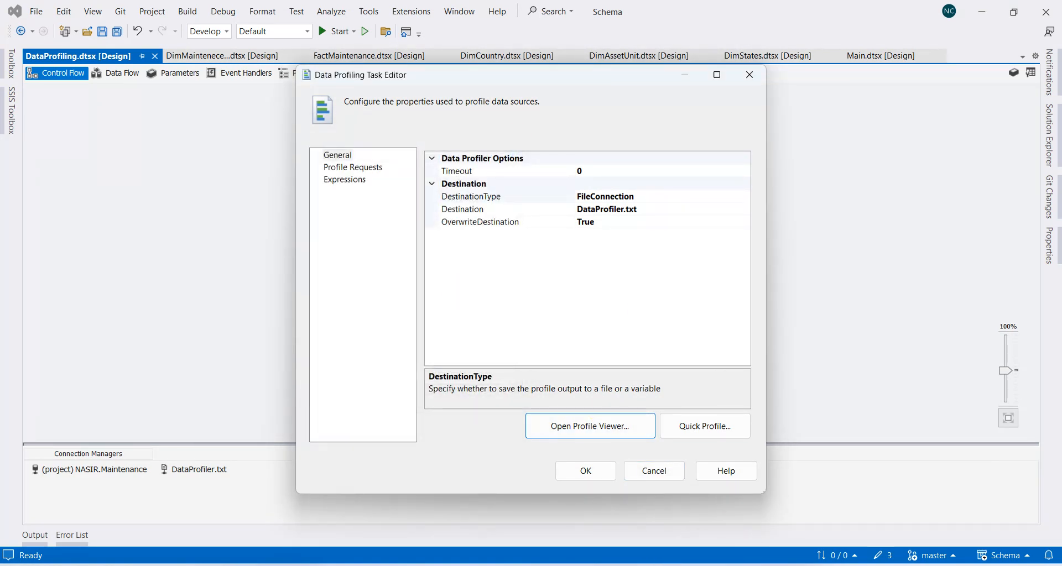
left_click(590, 425)
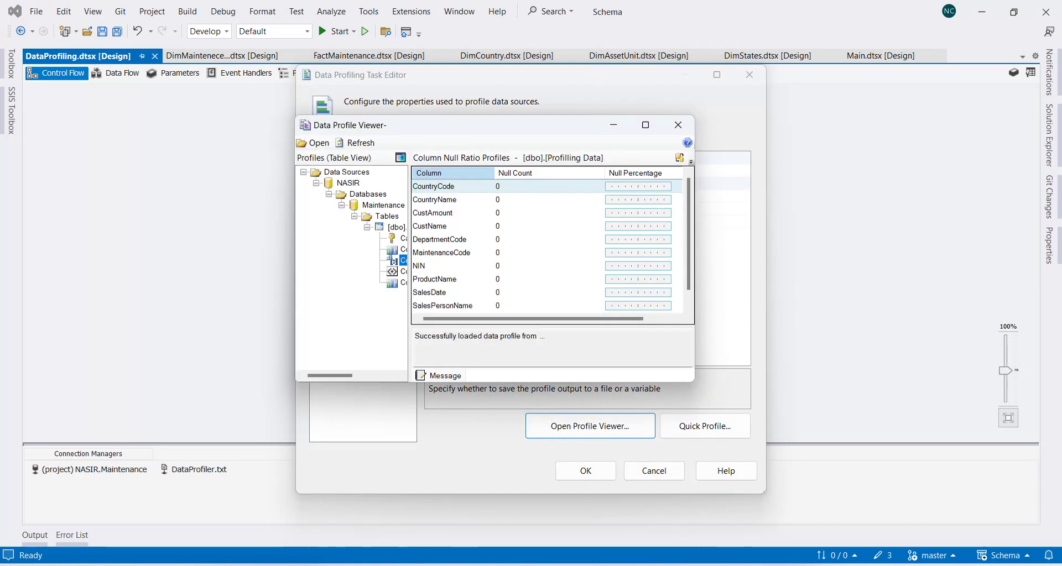
left_click(648, 127)
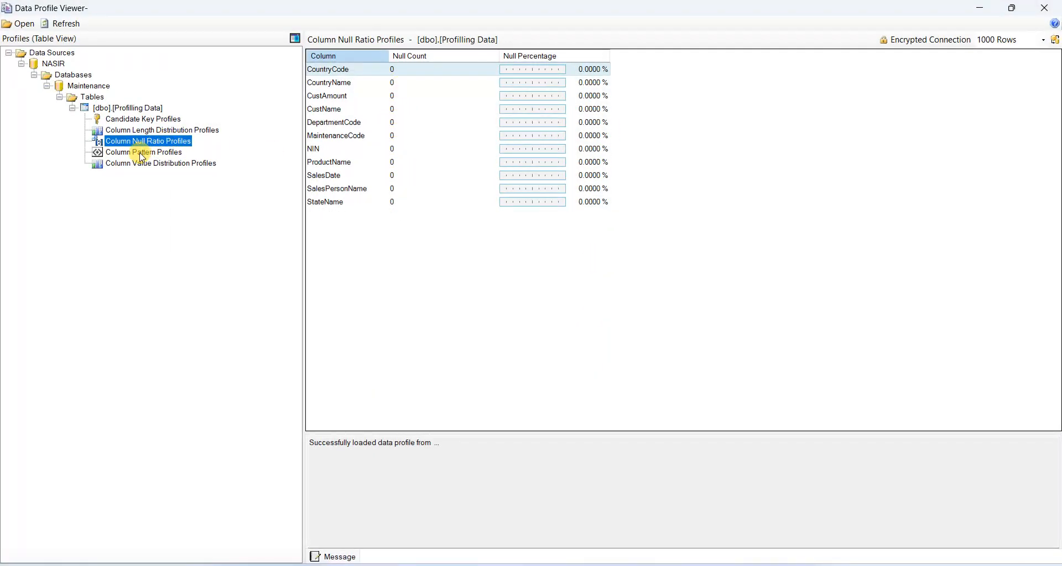
- Show Column Pattern Profiles and inspect CountryCode's US pattern alongside USA
left_click(149, 155)
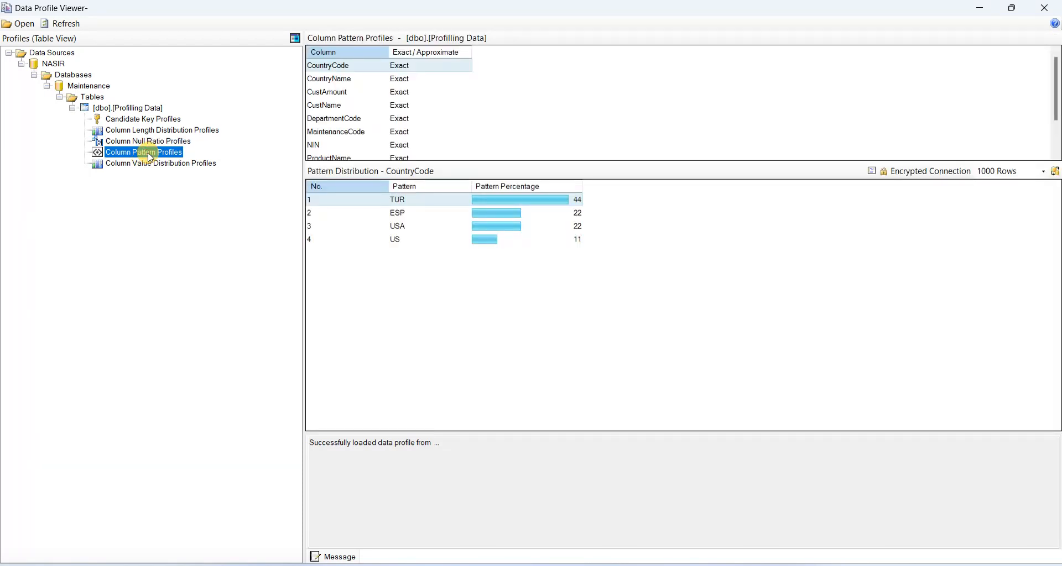
left_click(395, 240)
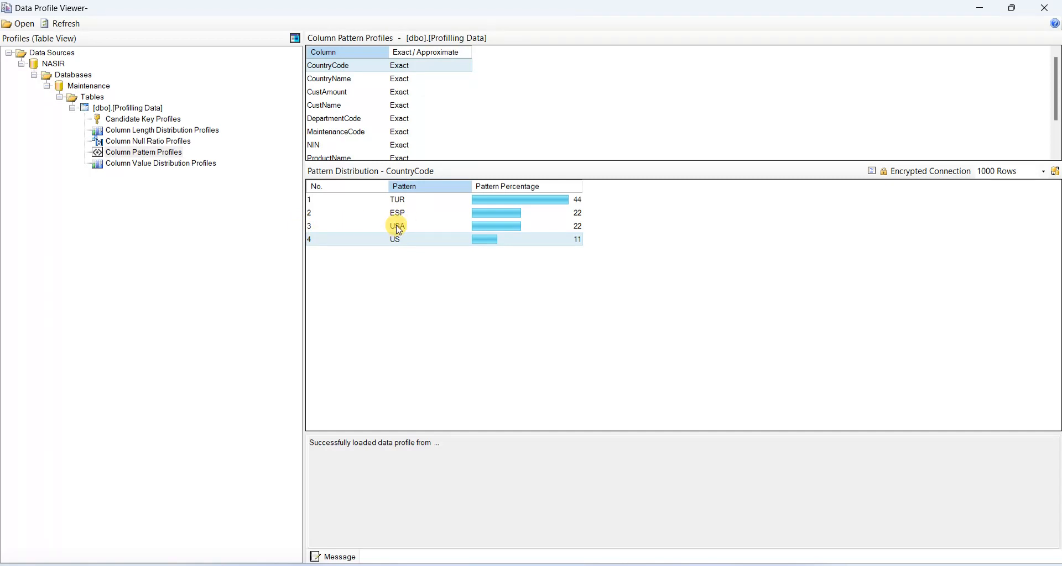
- Review Column Value Distribution for CountryName, CustAmount, CustName, ProductName and SalesDate
left_click(163, 164)
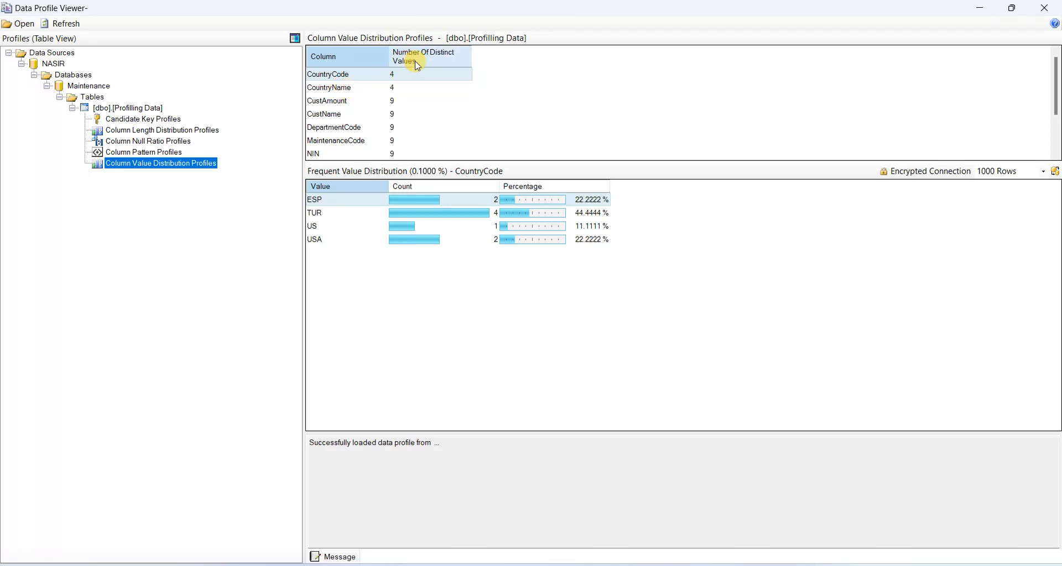
left_click(359, 88)
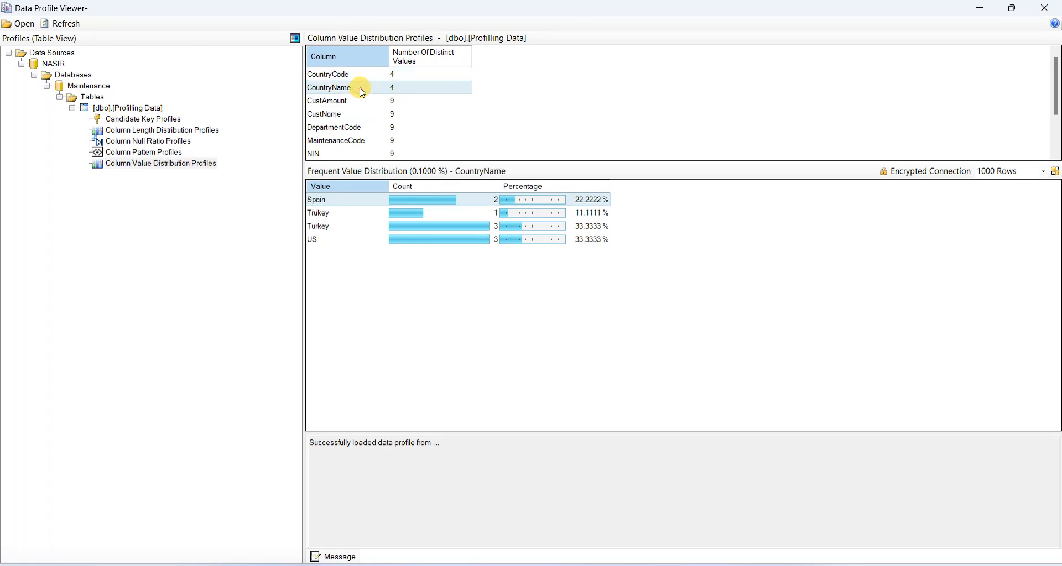
left_click(360, 101)
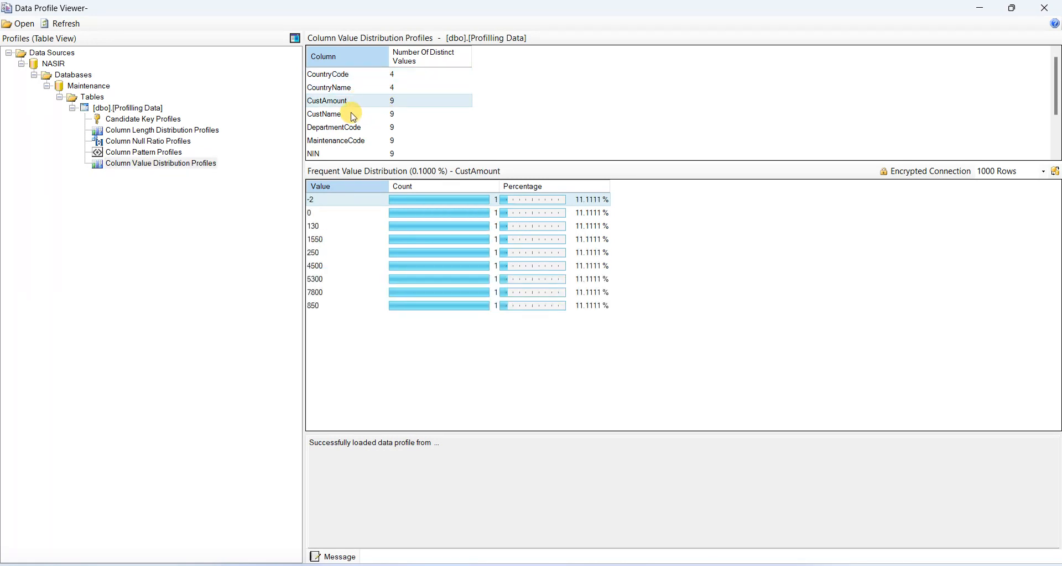
left_click(344, 118)
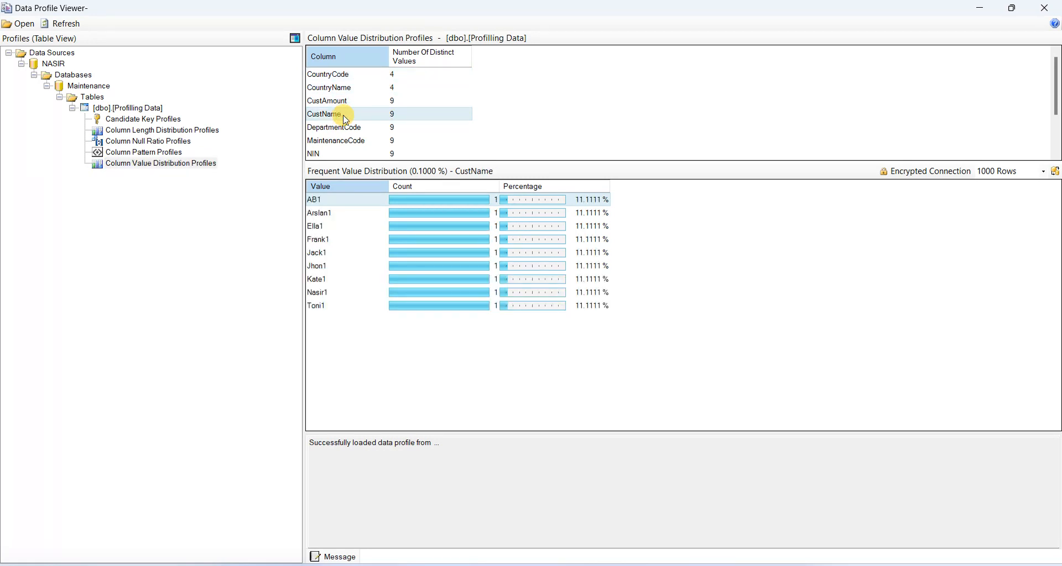
key("Down")
key("Down")
key("Down")
key("Down")
key("Down")
key("Down")
key("Down")
key("Up")
key("Up")
key("Up")
key("Up")
key("Up")
key("Up")
key("Down")
key("Down")
key("Down")
key("Down")
key("Down")
key("Down")
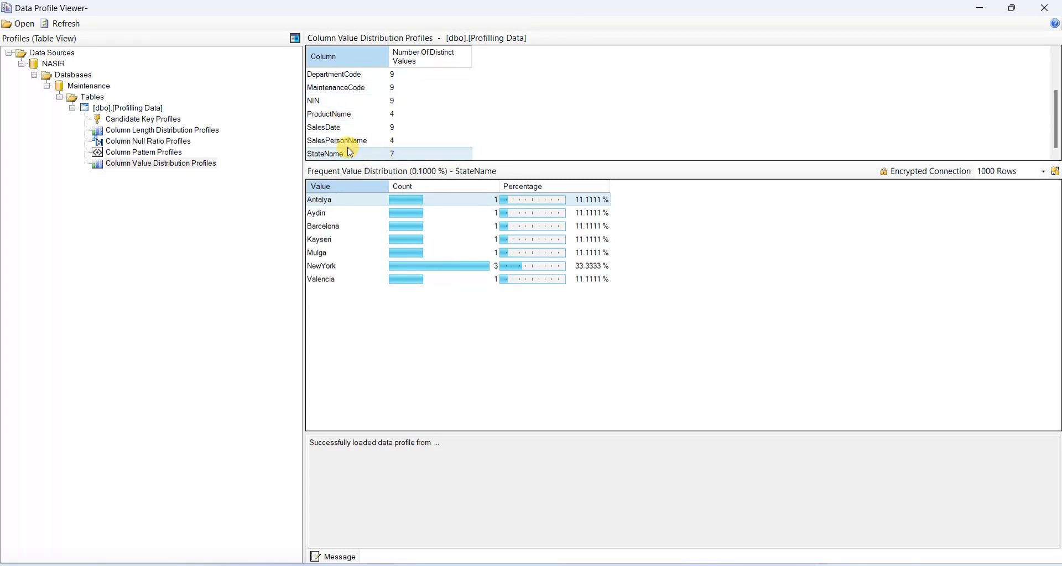
left_click(343, 130)
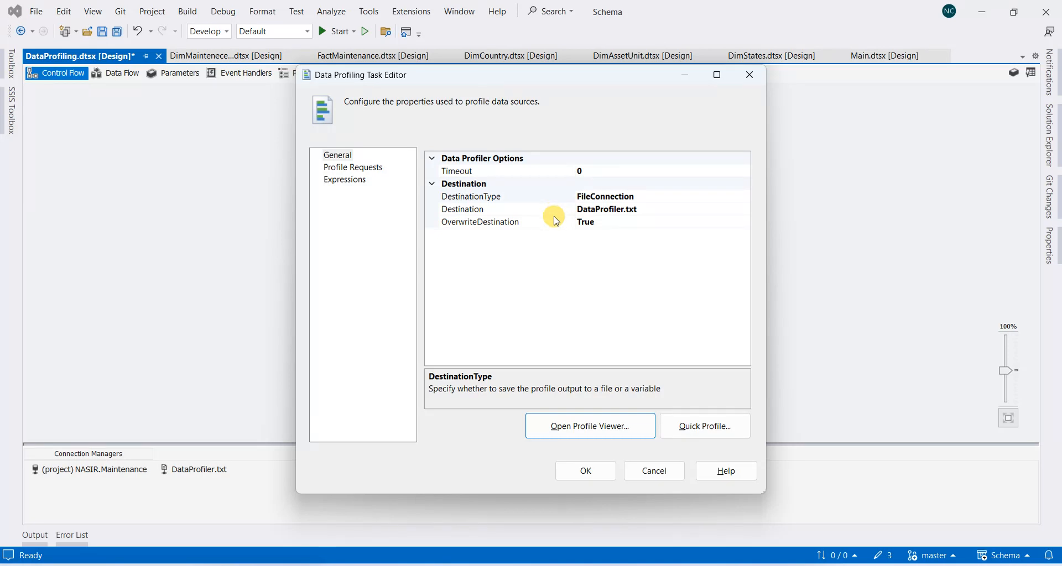
- Accept the Data Profiling Task Editor settings with OK and leave the task deselected on the Control Flow canvas
left_click(586, 471)
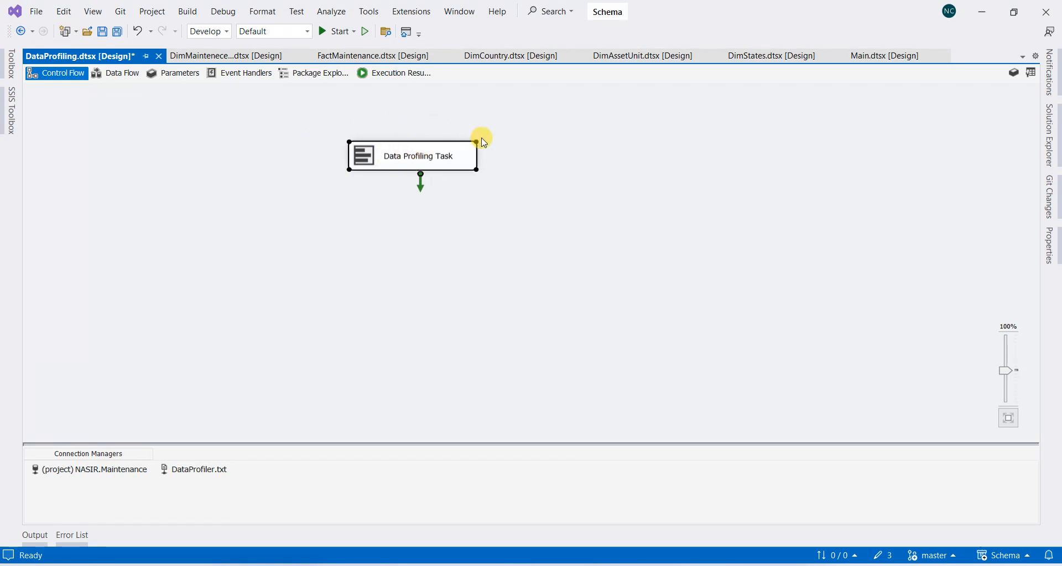
left_click(473, 179)
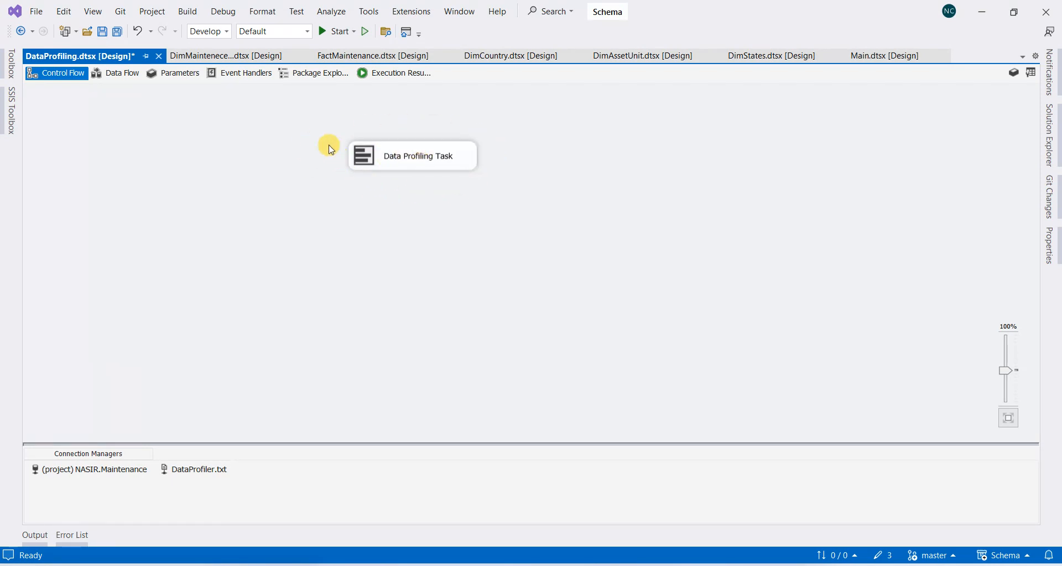
left_click(420, 159)
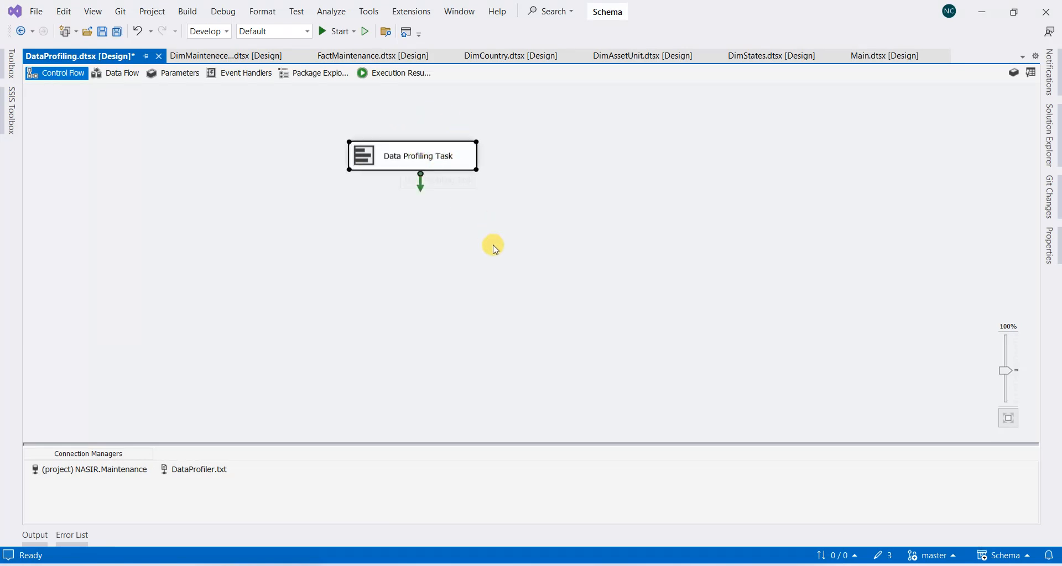
left_click(493, 244)
left_click(435, 169)
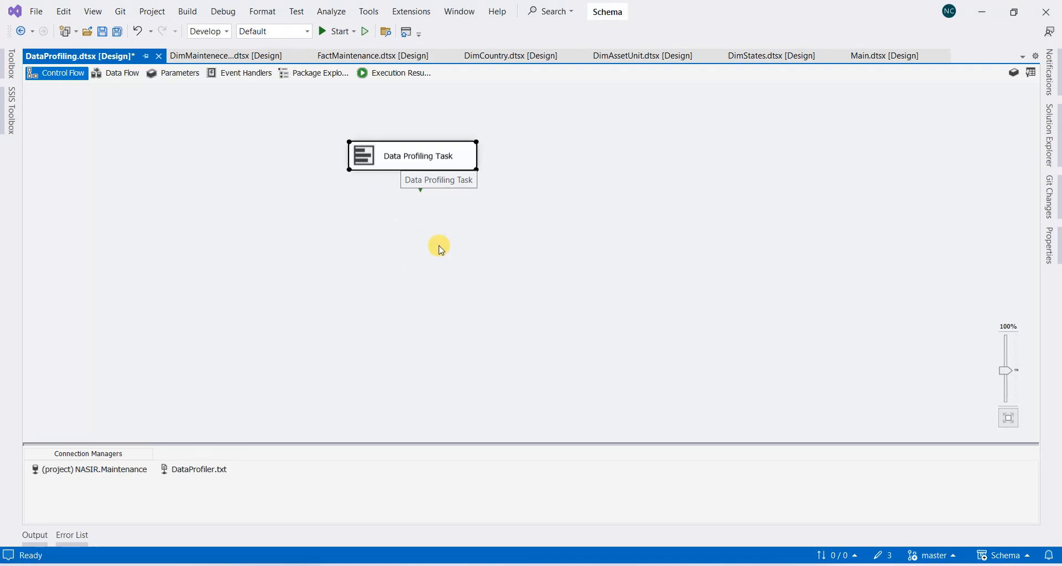
left_click(522, 205)
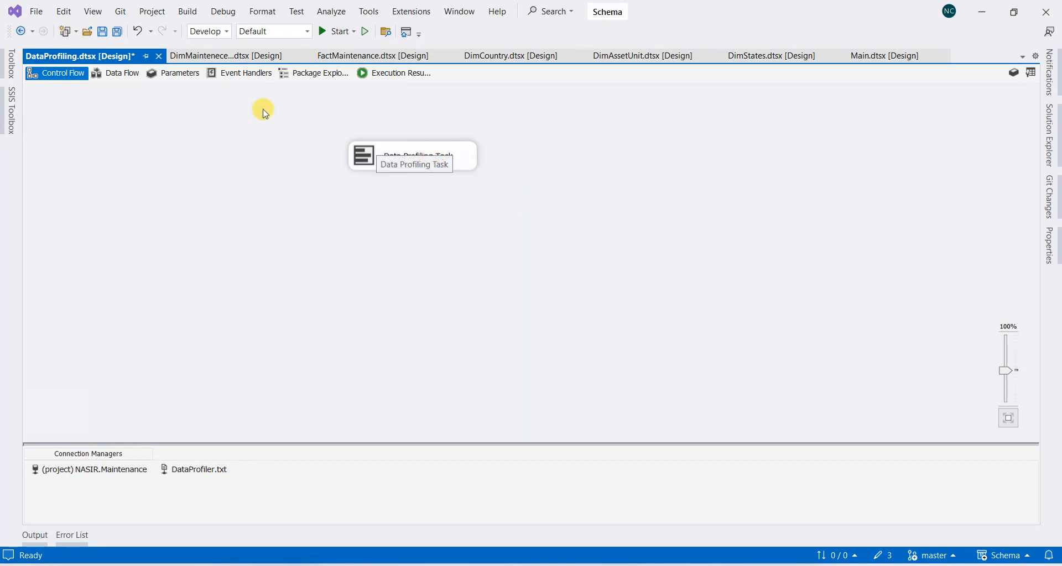
- Switch to the empty Data Flow and try dragging an XML Source from the SSIS Toolbox's Other Sources
left_click(120, 79)
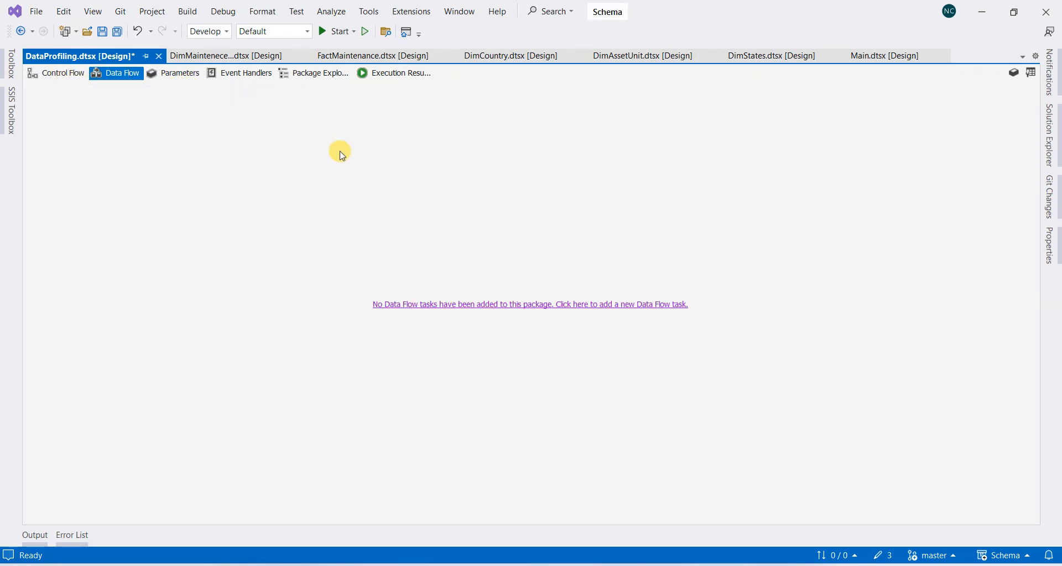
left_click(3, 111)
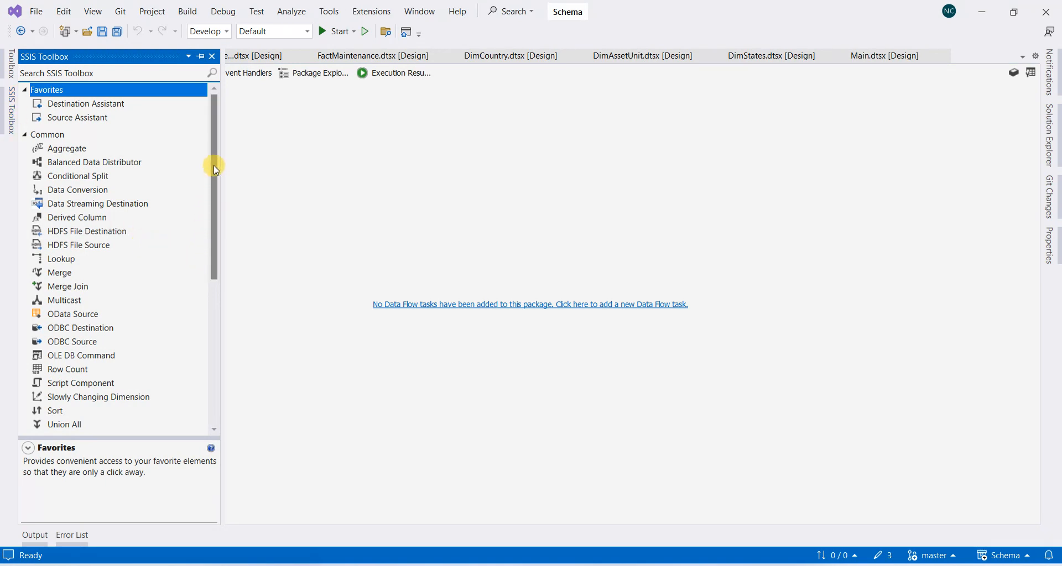
scroll(211, 166, "down", 1)
scroll(215, 200, "down", 1)
left_click_drag(220, 222, 221, 275)
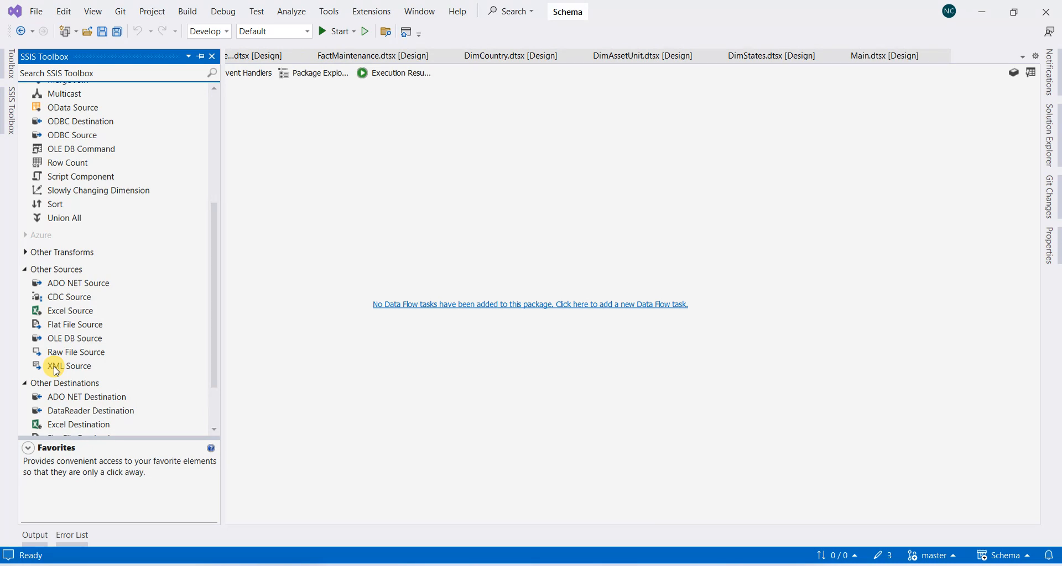
left_click_drag(54, 370, 59, 362)
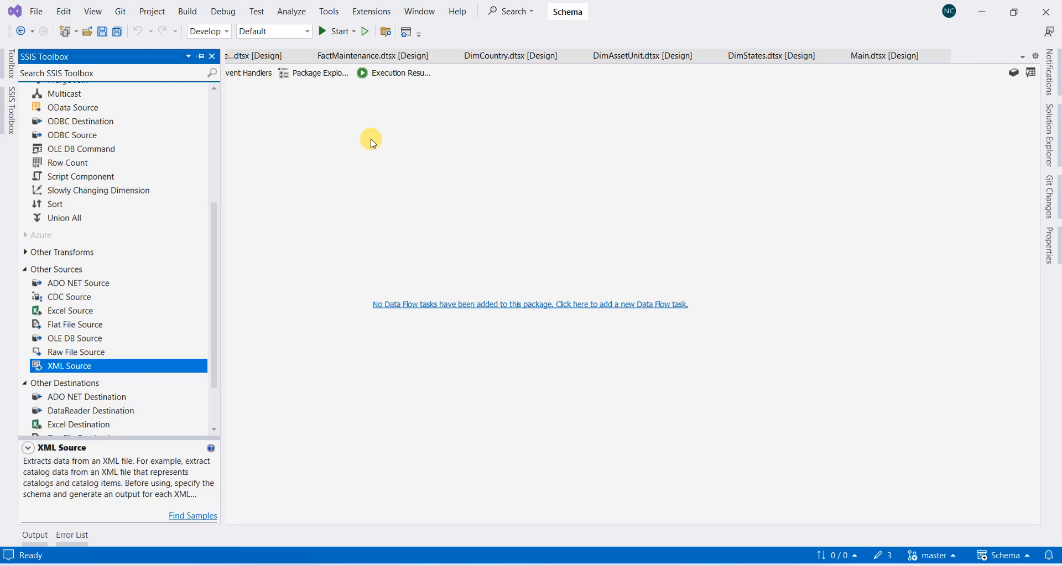
- Hide, reshow and hide the SSIS Toolbox, leaving the Data Flow empty
left_click(387, 194)
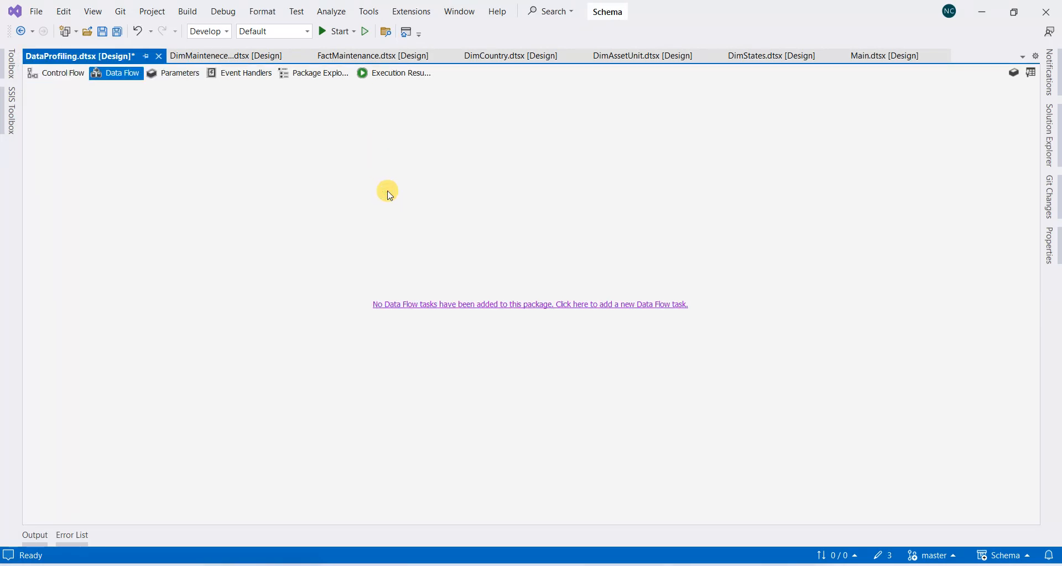
left_click(11, 112)
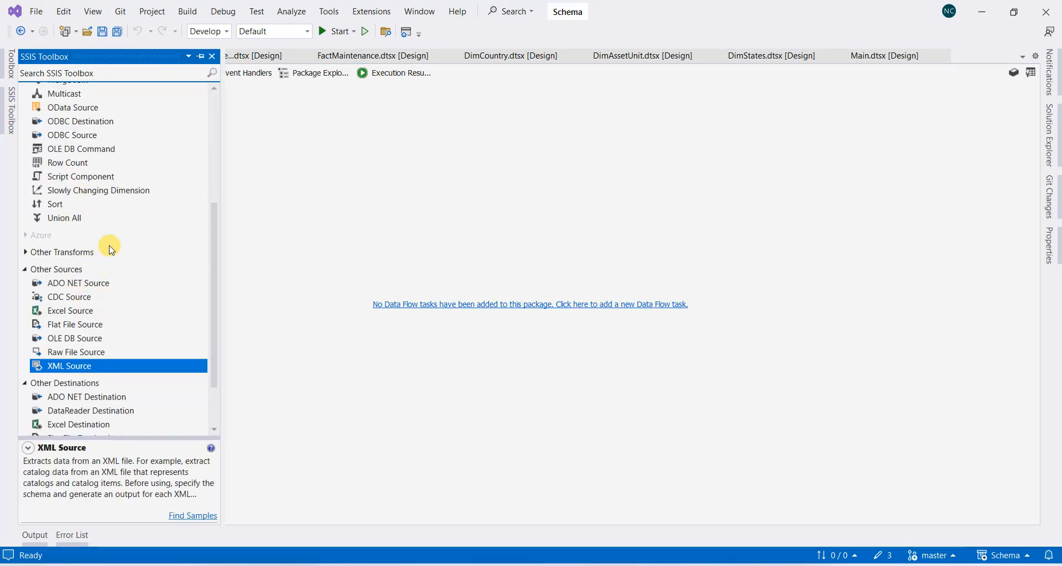
left_click(387, 160)
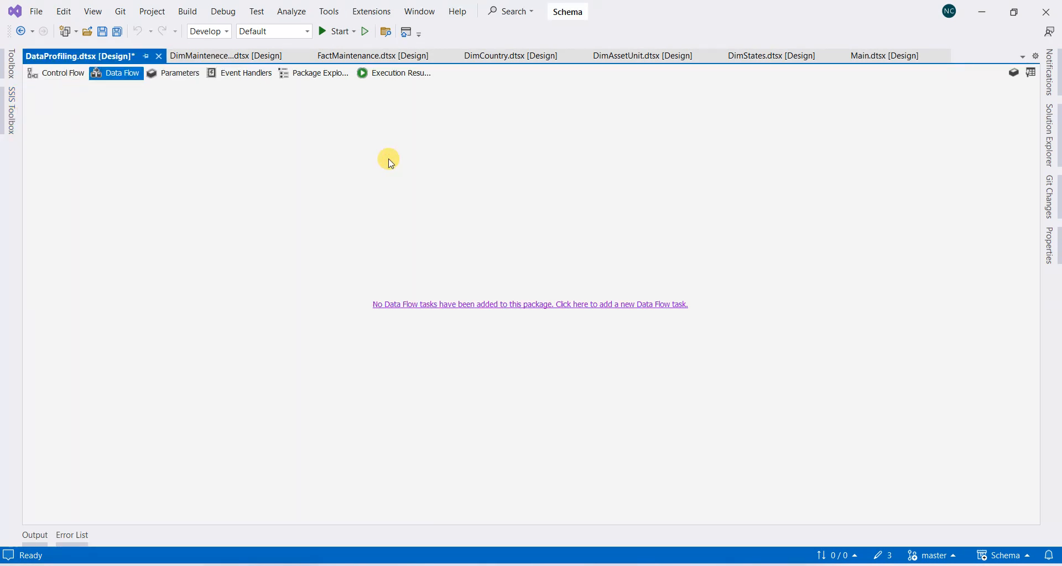